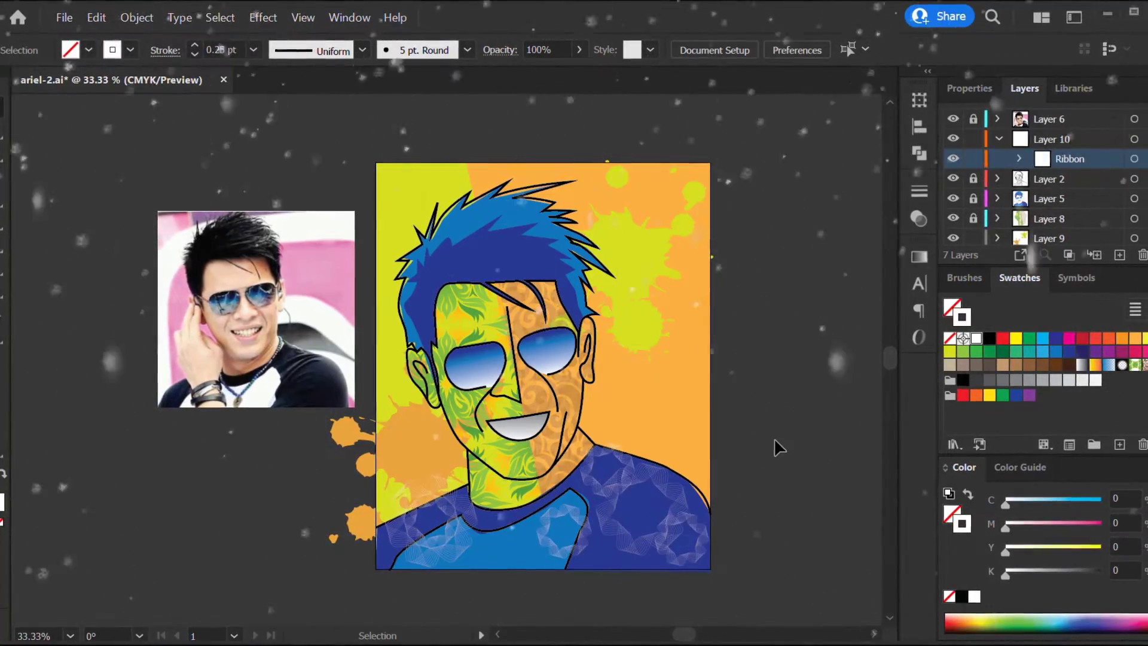
- Create a new layer above Layer 10 and draw white highlight shapes without a stroke on the hair's left side
left_click(1076, 277)
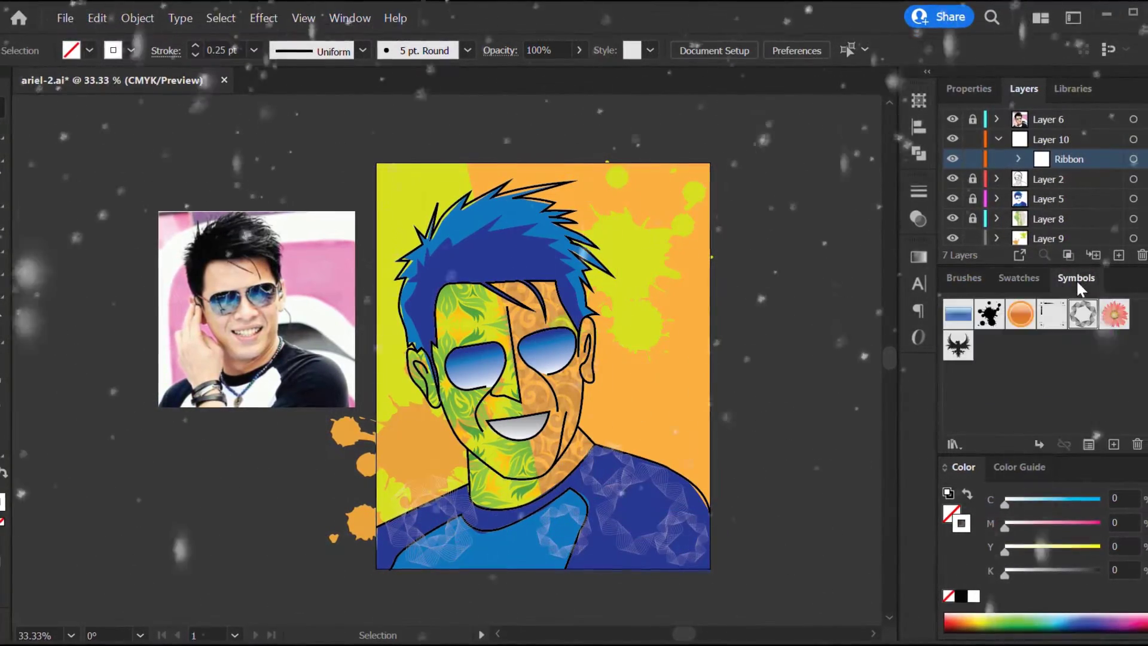
left_click(1119, 254)
left_click(1019, 278)
scroll(472, 227, "up", 3)
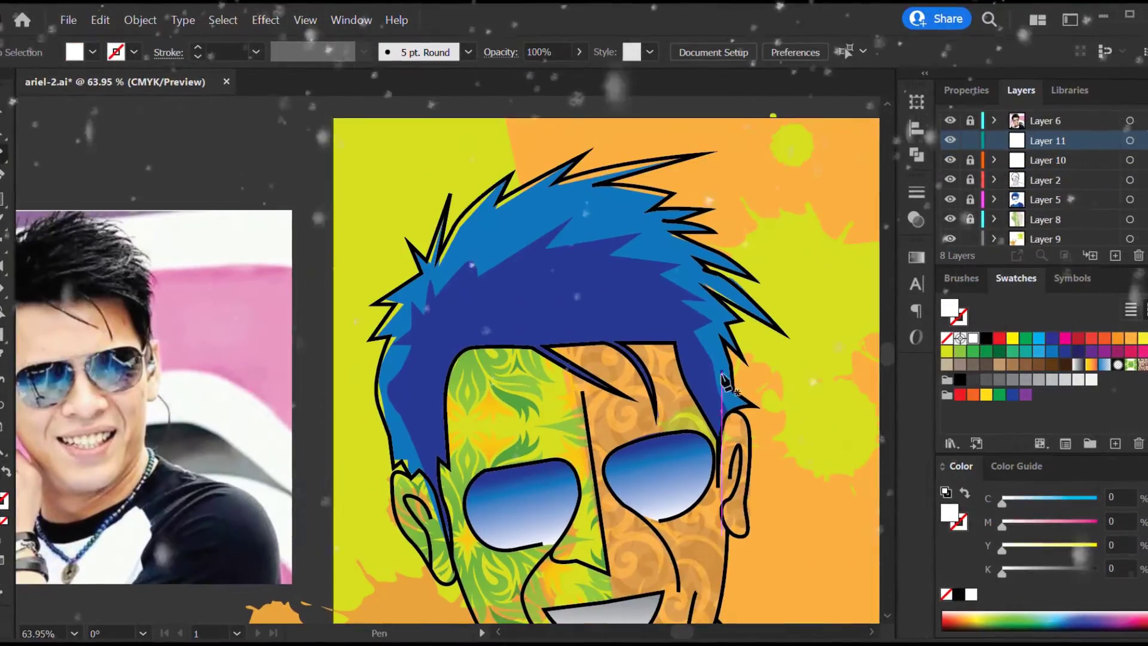
key("p")
left_click(440, 278)
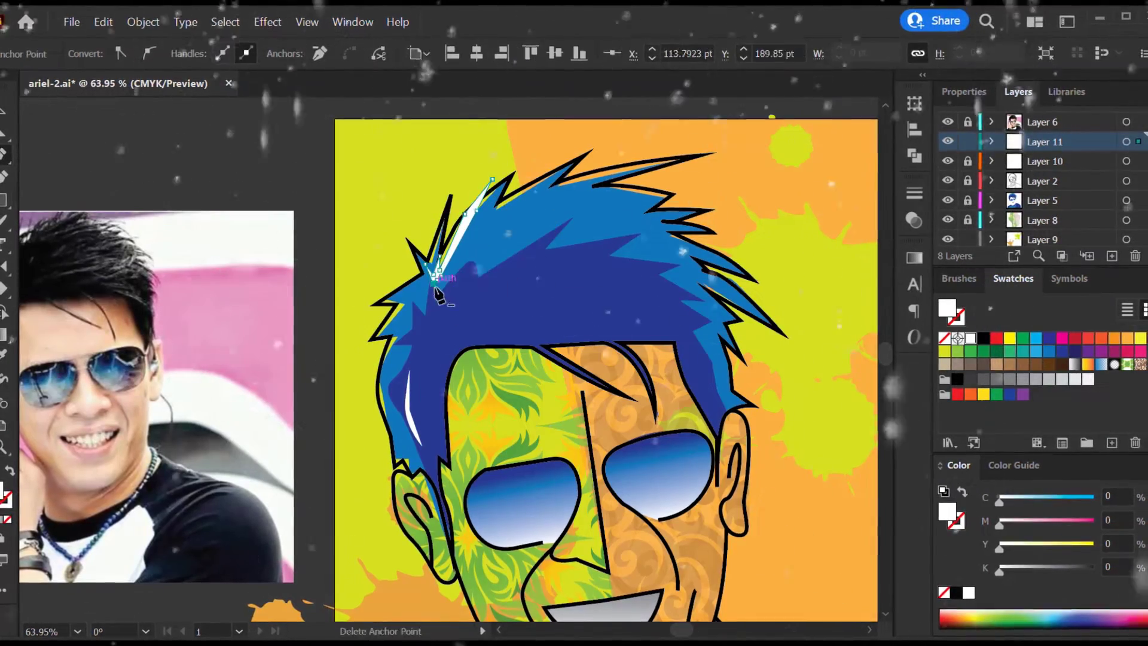
- Move the highlight layer, Layer 11, directly beneath Layer 2 in the layer stack
key("v")
left_click(991, 238)
left_click(1043, 141)
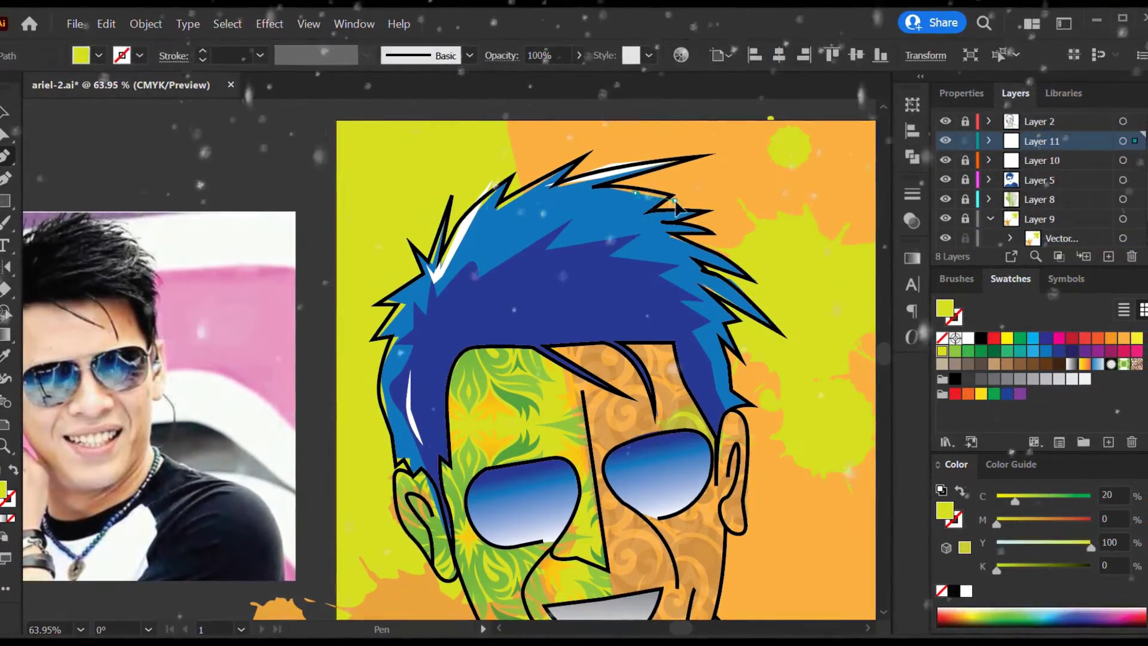
- Draw white highlight shapes on the hair's right spikes, the right sideburn and the right sunglasses lens
key("ctrl+shift+a")
key("p")
scroll(756, 338, "down", 2)
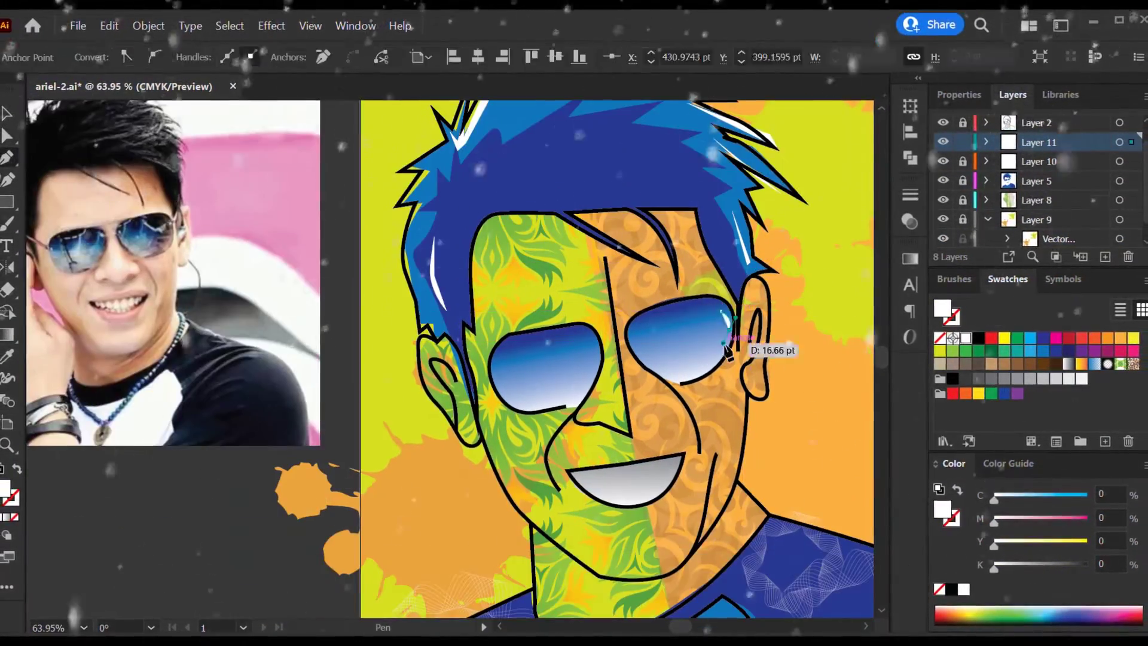
key("ctrl+shift+a")
- Draw white highlight shapes on the left sunglasses lens and beside the nose tip
scroll(751, 341, "down", 3)
left_click(588, 329)
left_click(575, 366)
left_click(596, 355)
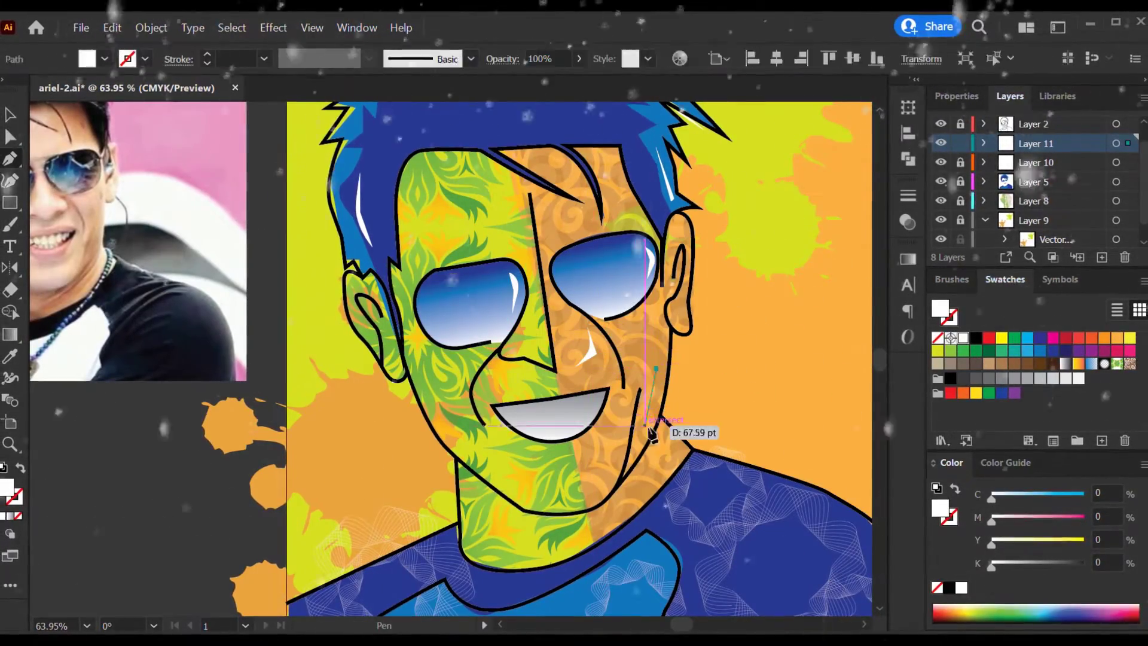
- Add white highlight slivers along the right jaw and neck, and a curved highlight on the right shoulder
key("ctrl+shift+a")
scroll(764, 310, "down", 3)
scroll(763, 309, "right", 2)
left_click(682, 389)
left_click(794, 449)
left_click(744, 407)
left_click(718, 399)
key("ctrl+shift+a")
key("ctrl+minus")
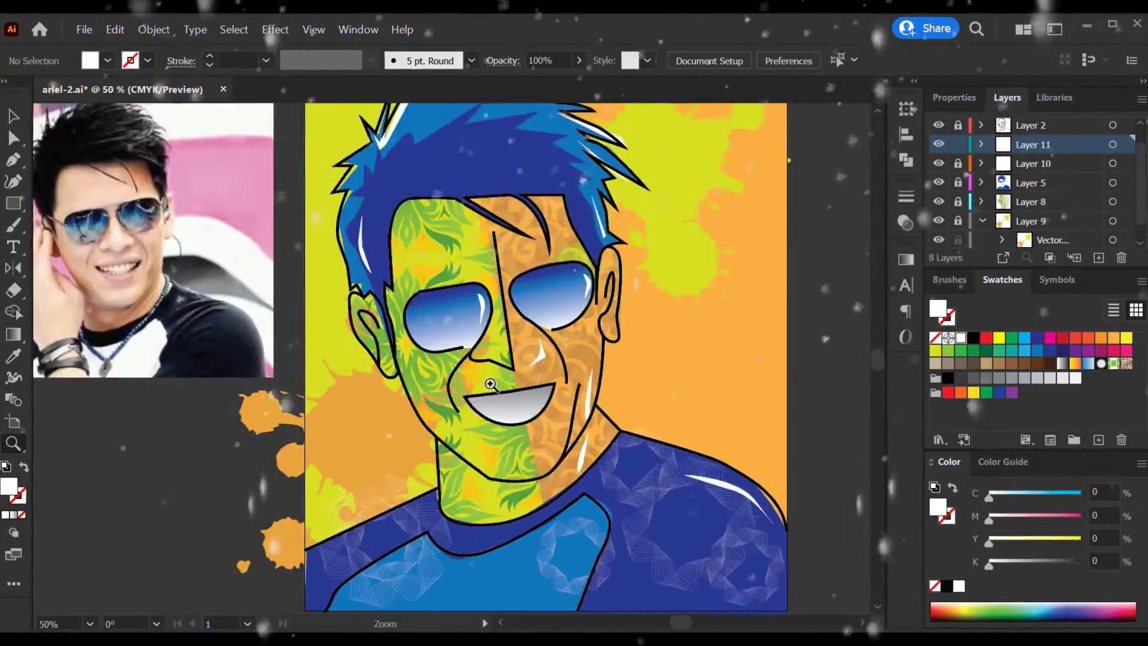
- Create Layer 12 and draw a large closed shadow shape with the Pen tool behind the head's right side
key("ctrl+minus")
left_click(1096, 258)
left_click(690, 262)
left_click(691, 504)
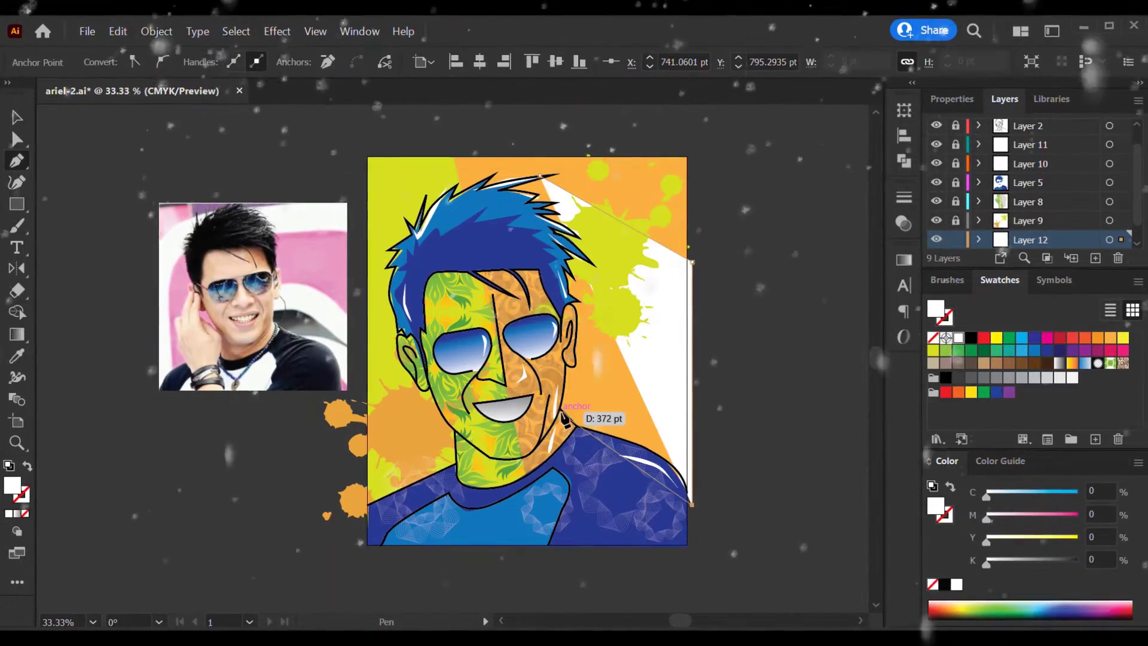
left_click(488, 504)
left_click(487, 177)
- Fill the background shadow shape with 30% black and move Layer 12 between Layer 5 and Layer 8
left_click(1033, 377)
key("v")
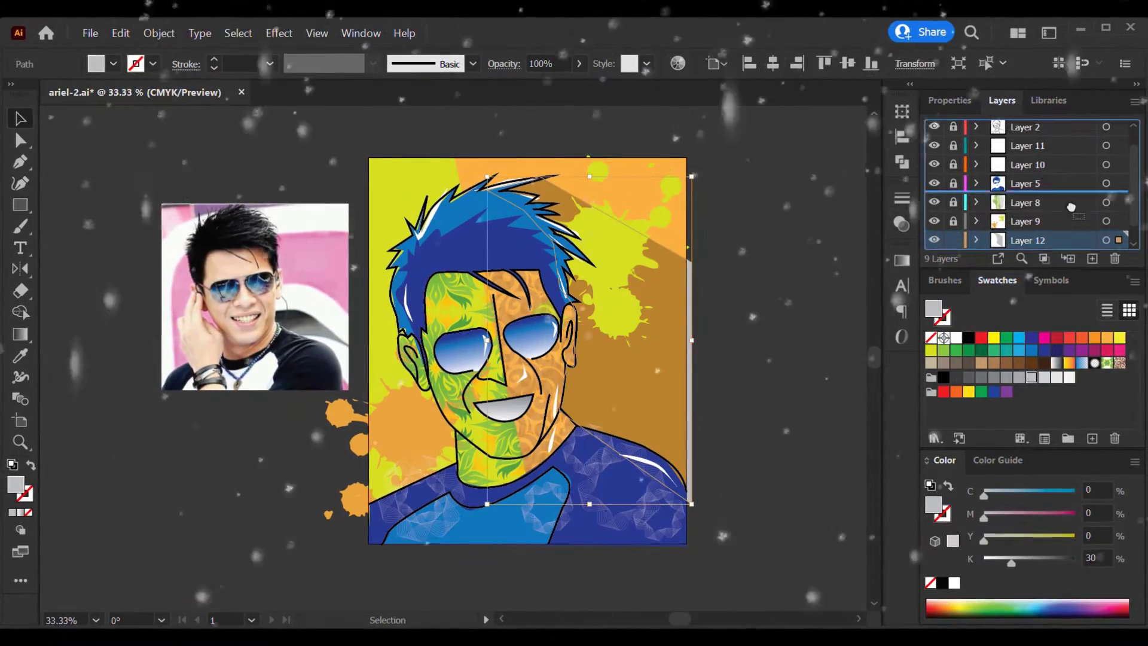
left_click_drag(692, 261, 705, 258)
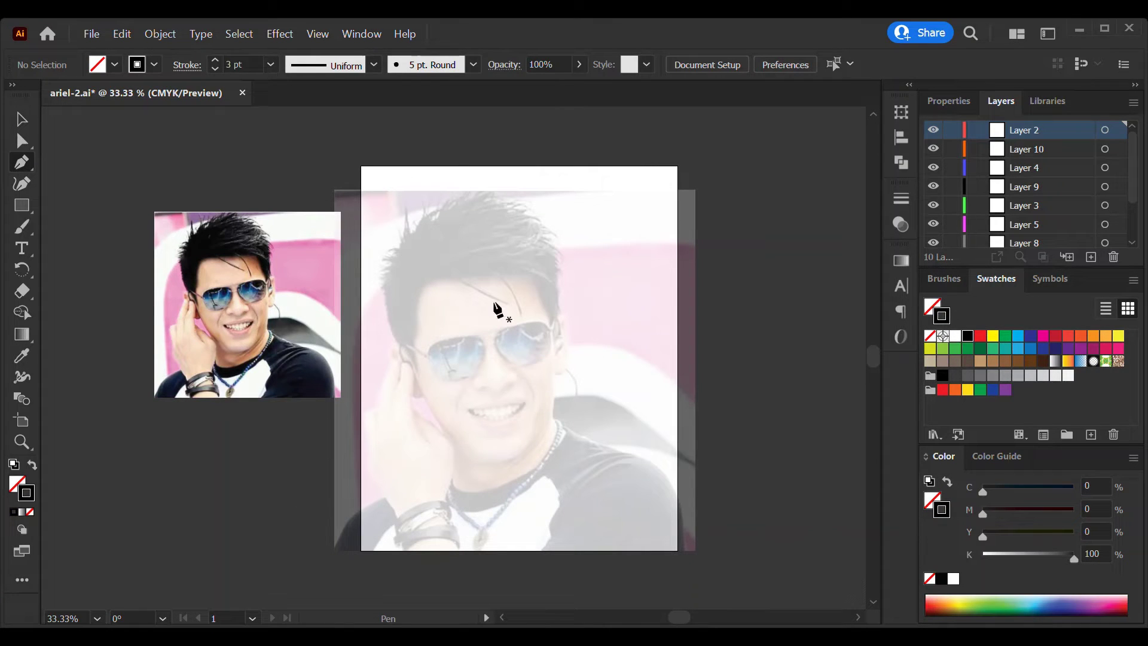
- On Layer 2, trace the nose bridge, nostril and left sunglasses lens with the Pen tool, using a 3 pt black stroke without fill
left_click(485, 303)
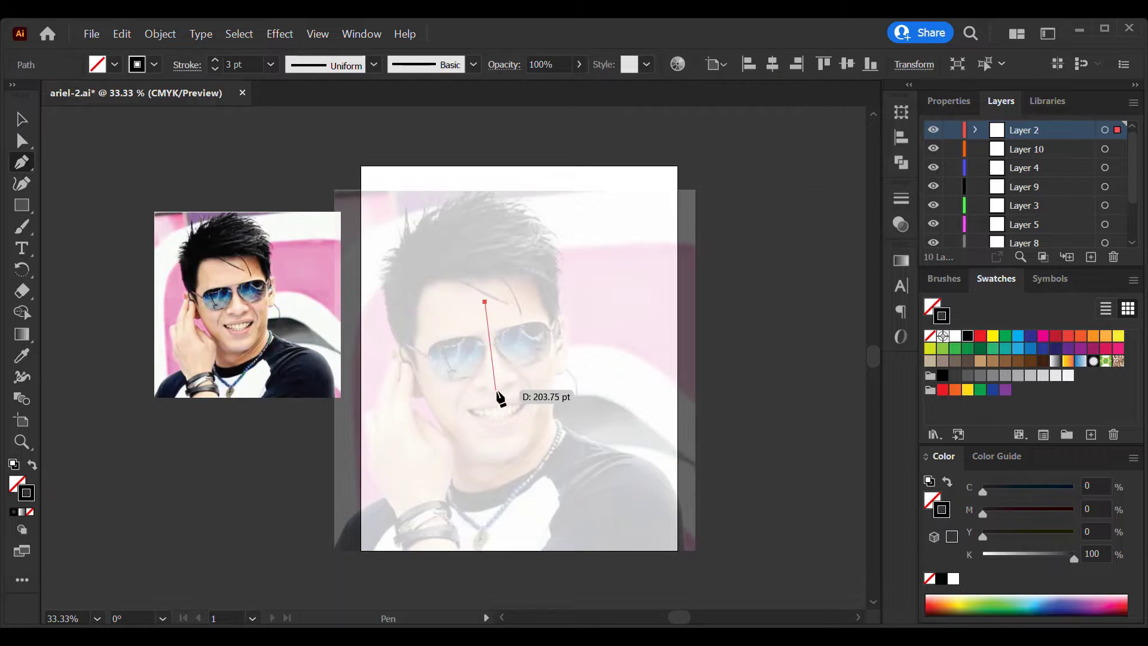
left_click(498, 393)
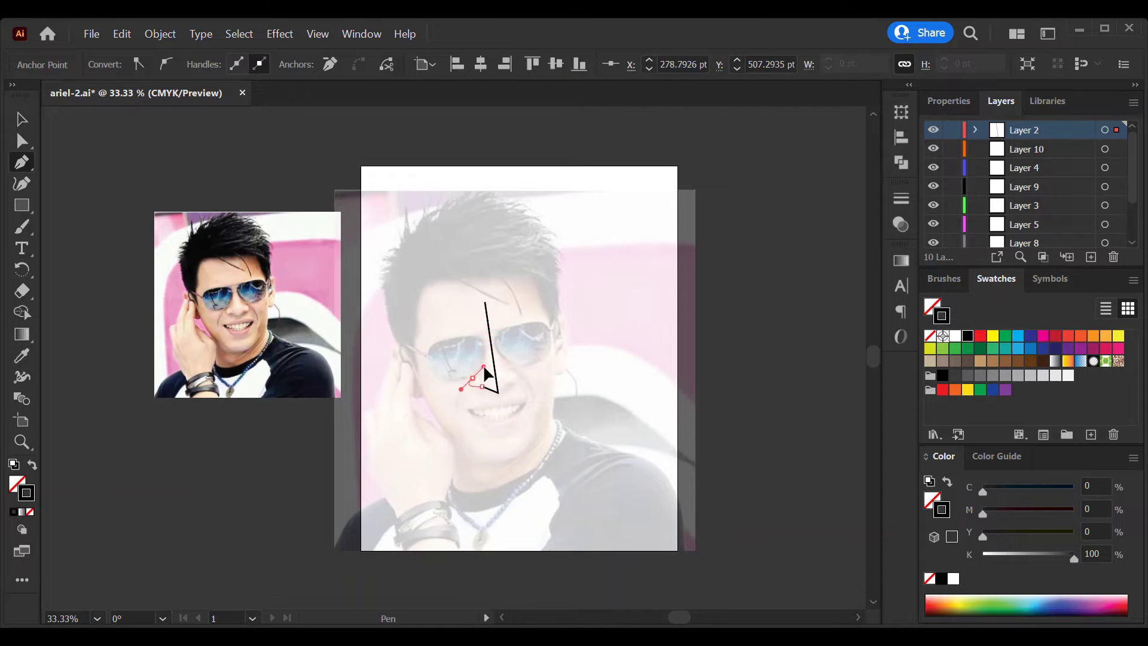
left_click_drag(484, 366, 483, 354)
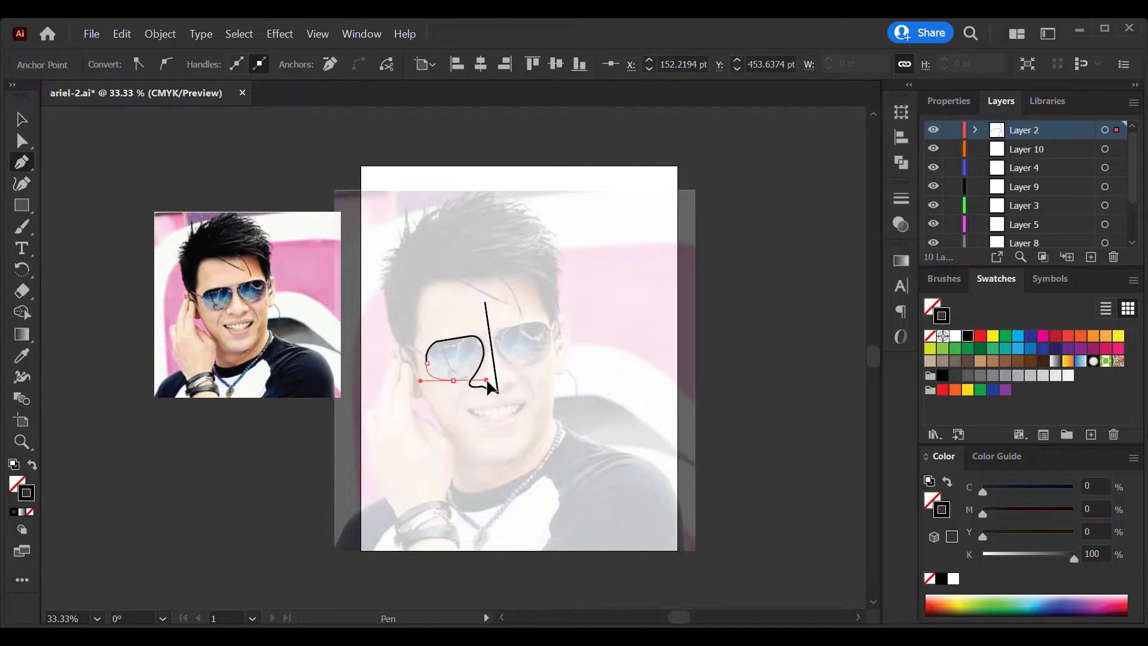
left_click_drag(478, 380, 469, 389)
left_click(556, 364, "ctrl")
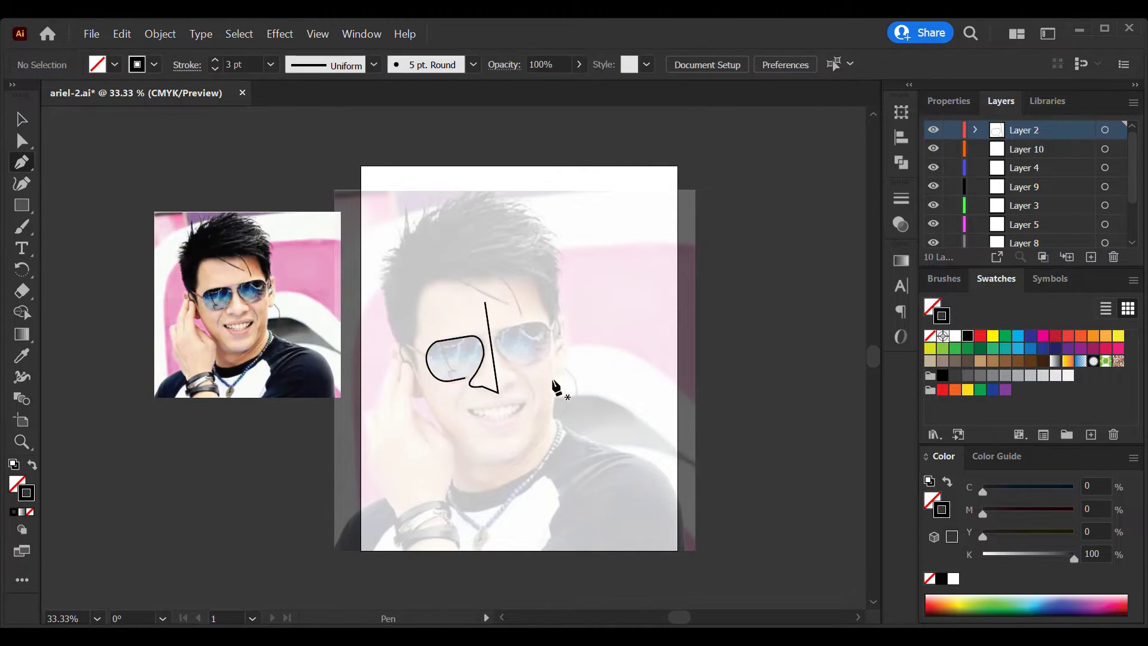
- Trace the right cheek line up into the outline of the right sunglasses lens as one open path
left_click(533, 402)
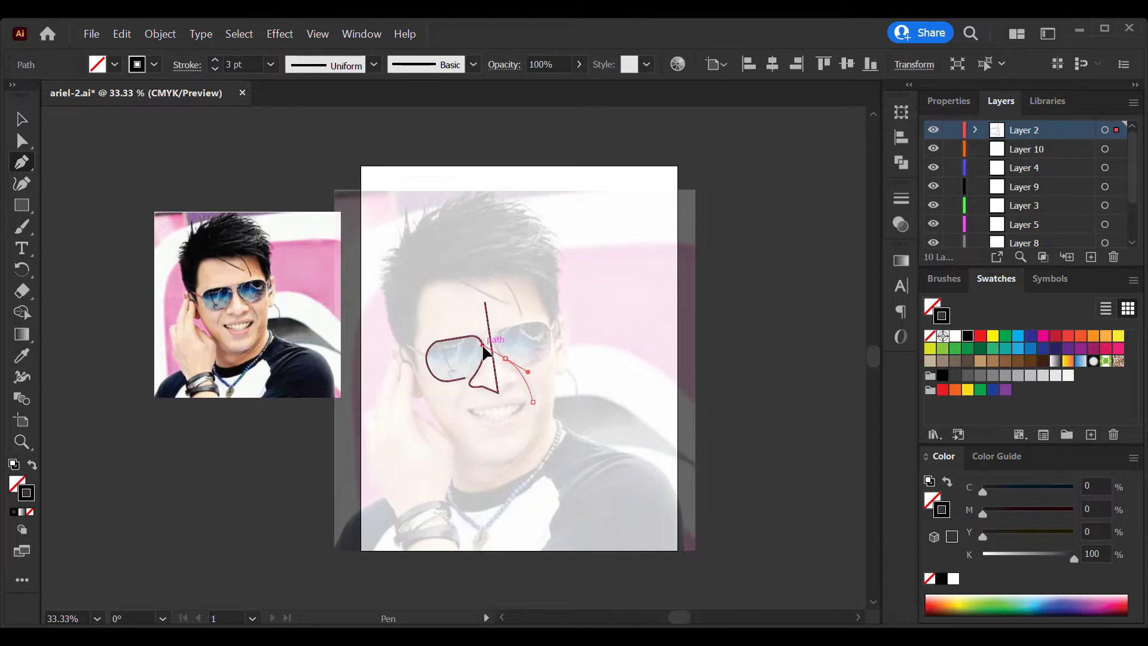
left_click_drag(505, 357, 509, 372)
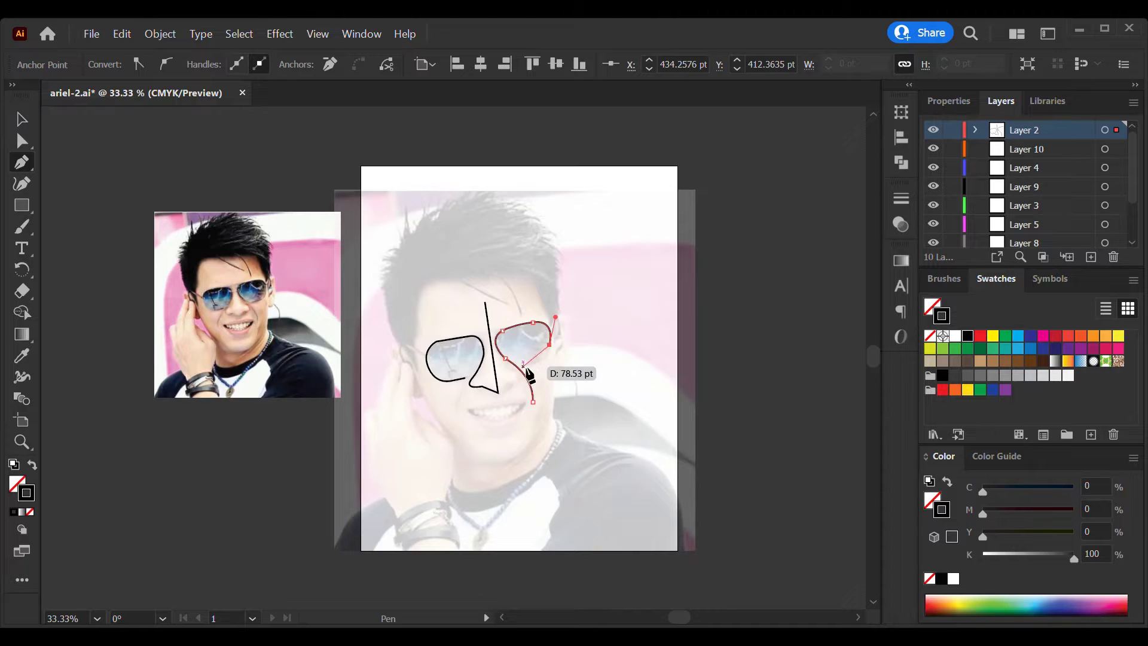
left_click(179, 146, "ctrl")
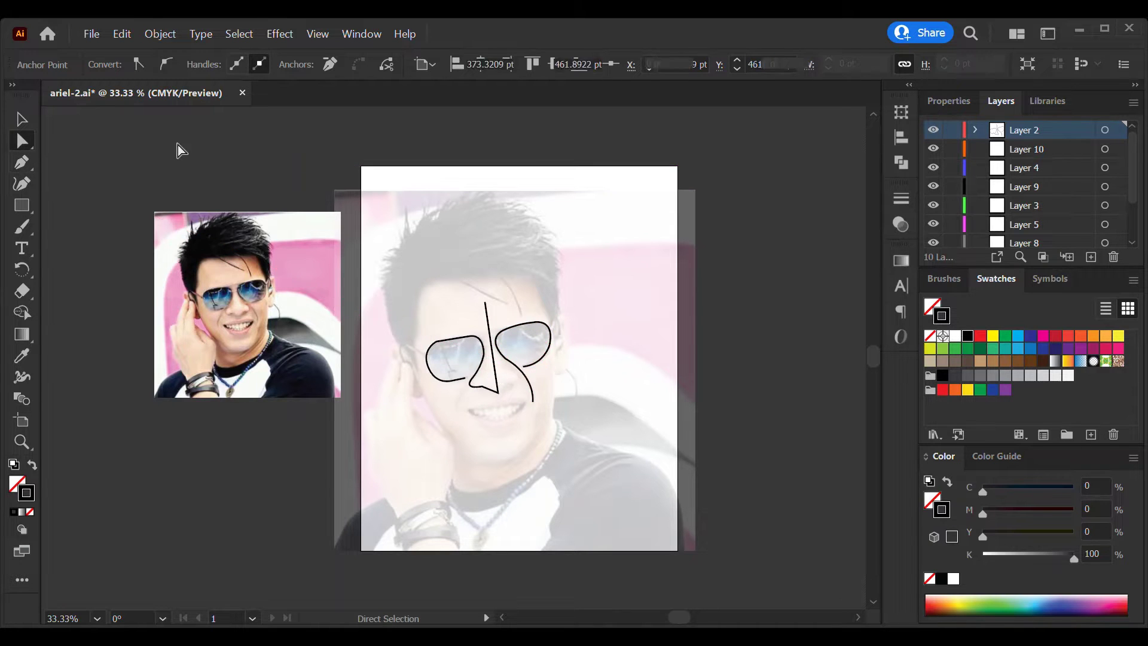
- Trace the smiling mouth as a closed outline with a nearly straight upper edge and a curved lower edge
key("z")
left_click(475, 367)
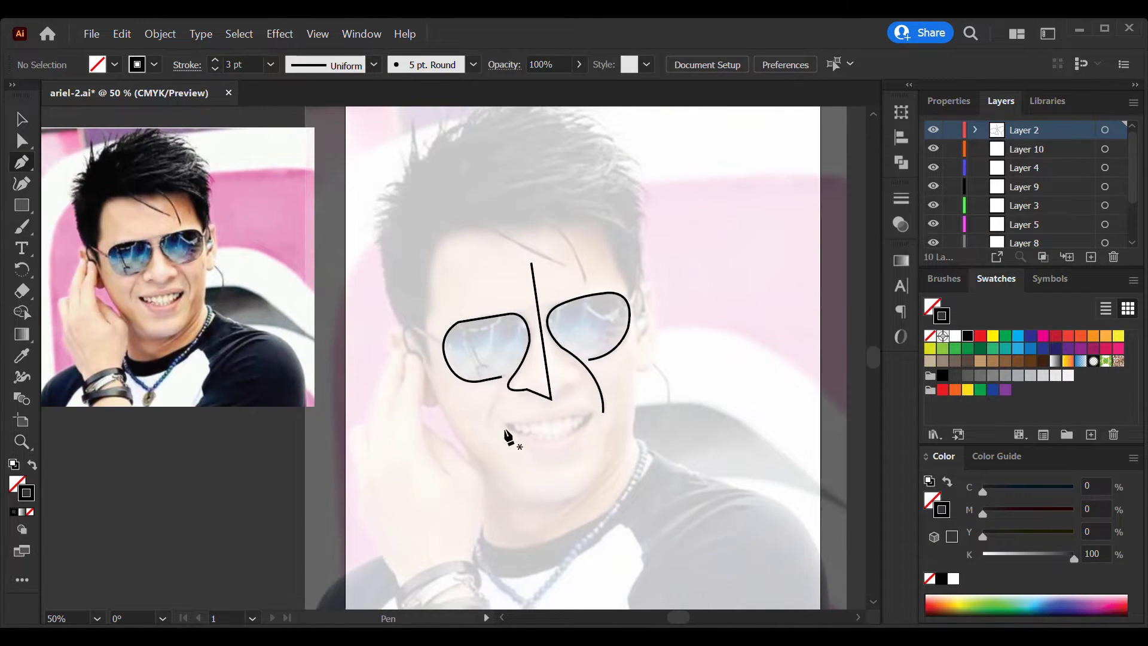
left_click(503, 426)
left_click_drag(547, 420, 593, 418)
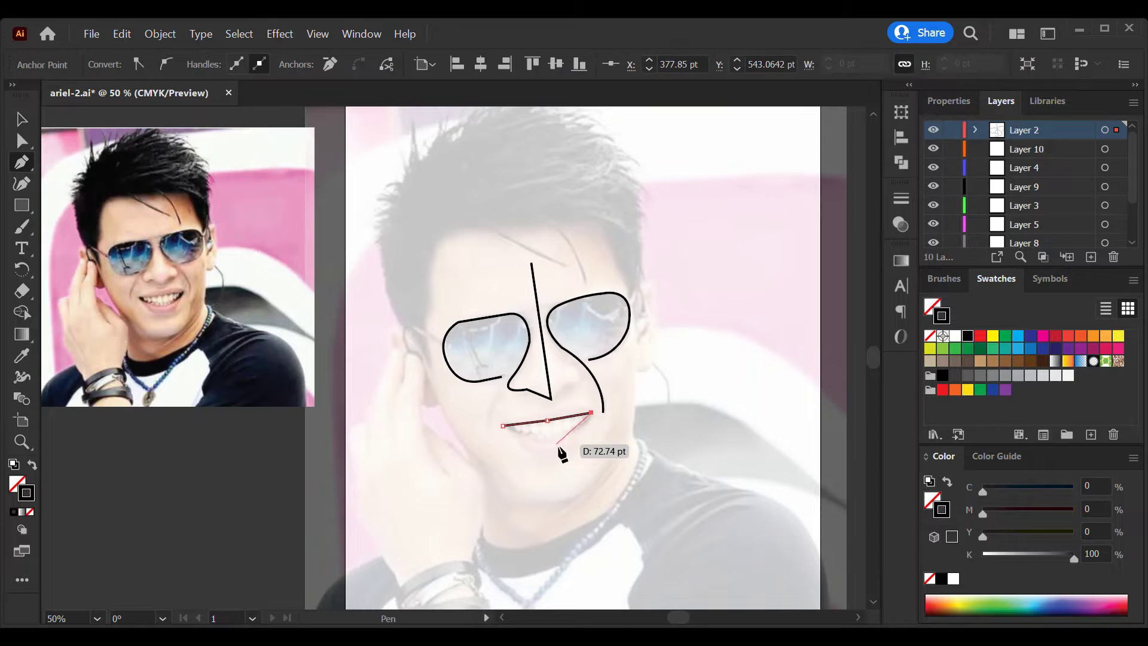
left_click_drag(536, 464, 531, 459)
left_click_drag(503, 426, 503, 438)
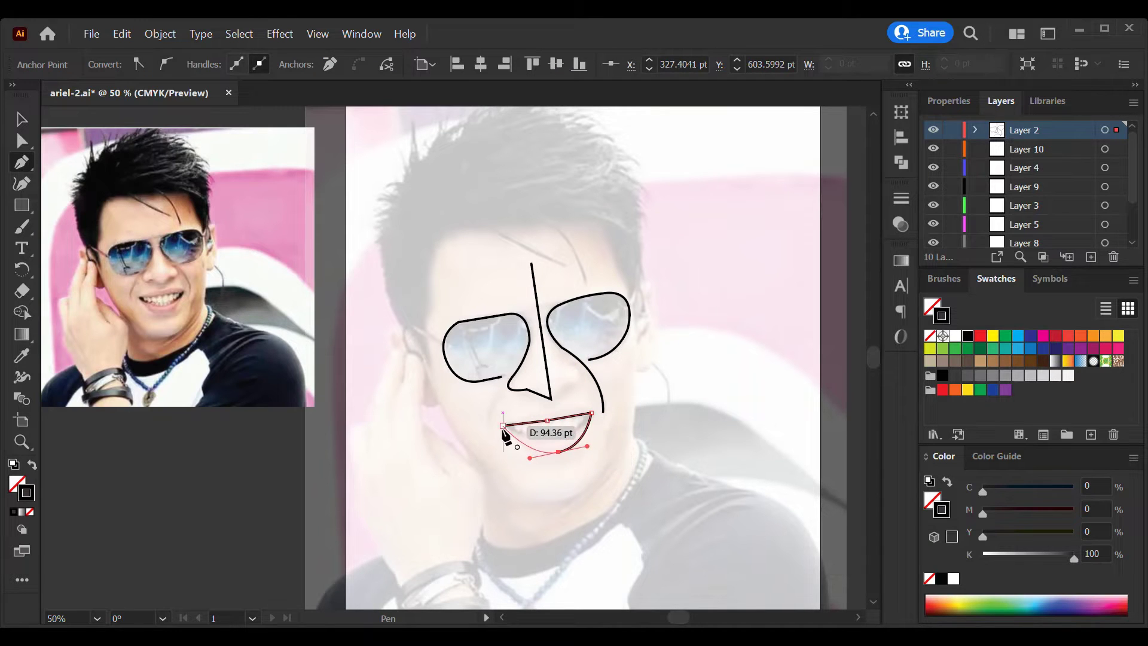
left_click(646, 429, "ctrl")
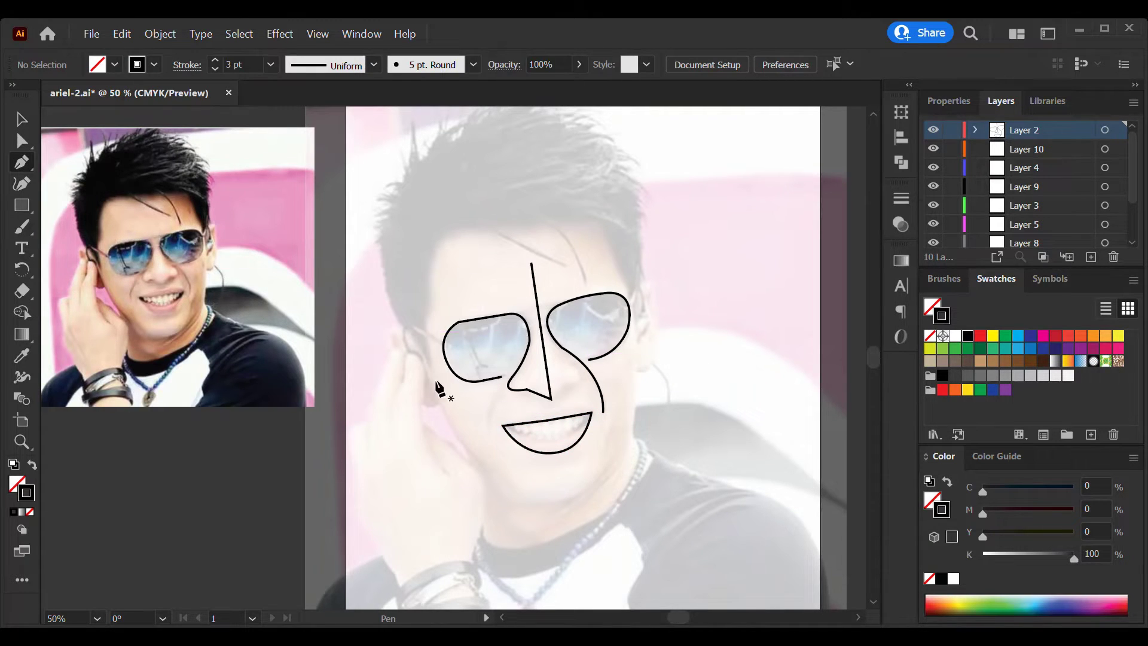
- Trace the inner hairline from the left sideburn across the forehead, including the two fringe strands, down to the right sideburn
left_click_drag(429, 347, 425, 318)
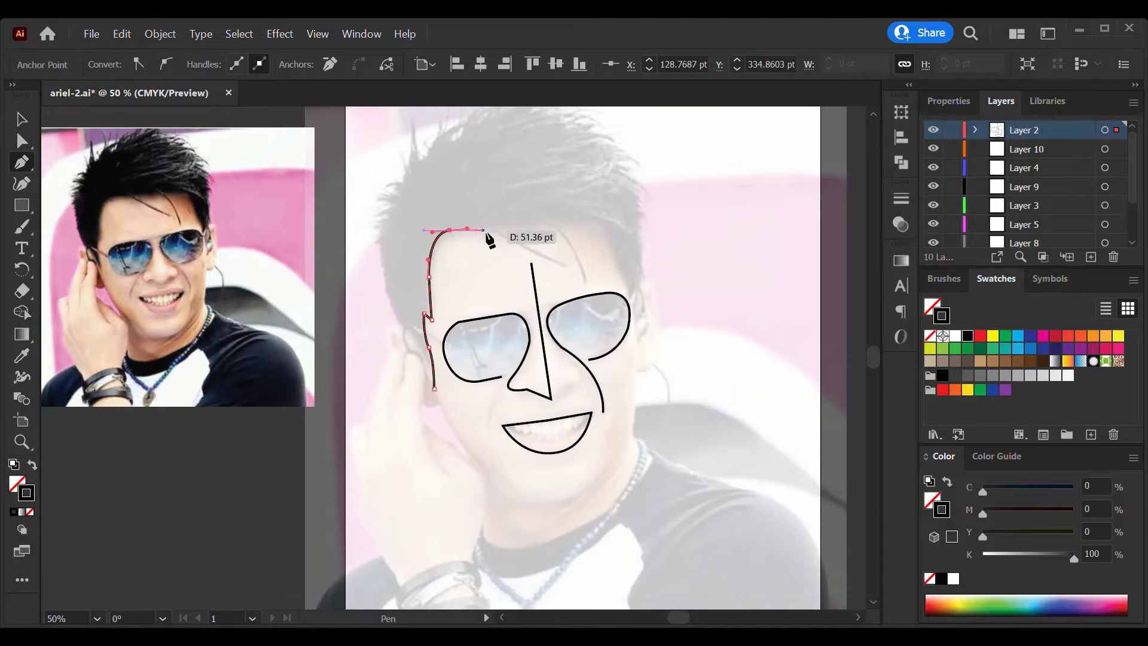
left_click_drag(485, 232, 485, 232)
left_click_drag(565, 268, 569, 264)
left_click_drag(503, 229, 595, 238)
left_click(586, 280)
left_click(601, 227)
left_click_drag(611, 263, 661, 276)
left_click(633, 334)
- Continue the hair outline up the right side of the head with pointed spikes
left_click(660, 274)
left_click(644, 263)
left_click(642, 243)
mouse_move(635, 224)
left_mouse_down()
mouse_move(651, 238)
mouse_move(643, 209)
left_mouse_up()
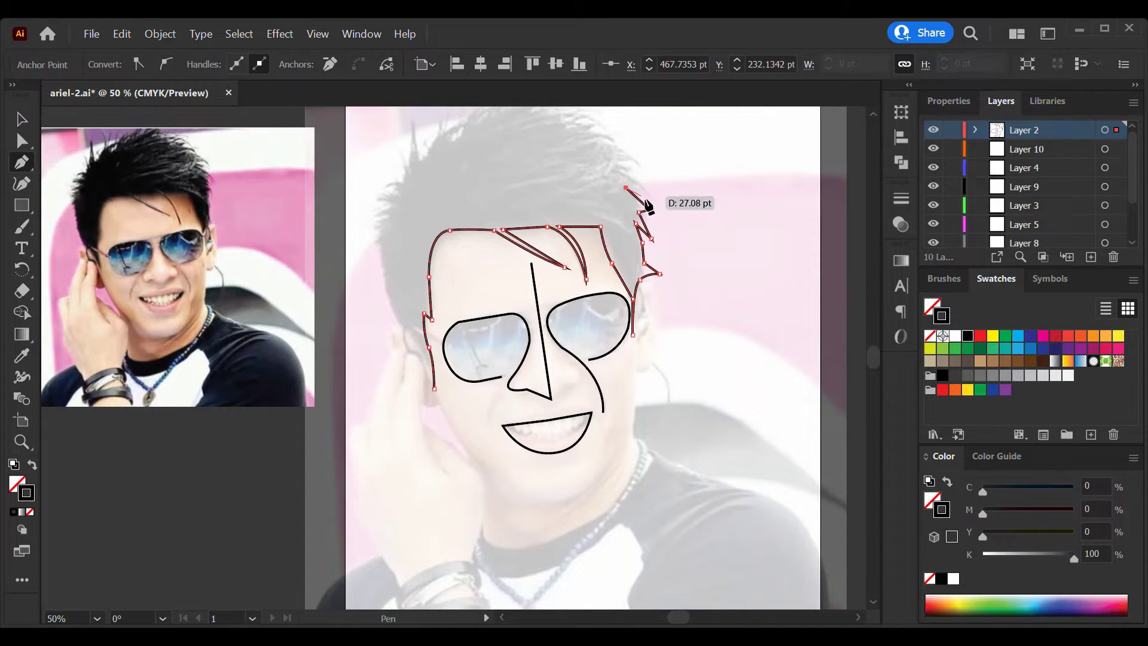
left_click(681, 219)
left_click(627, 187)
left_click(629, 174)
left_click_drag(617, 164, 654, 182)
left_click(660, 179)
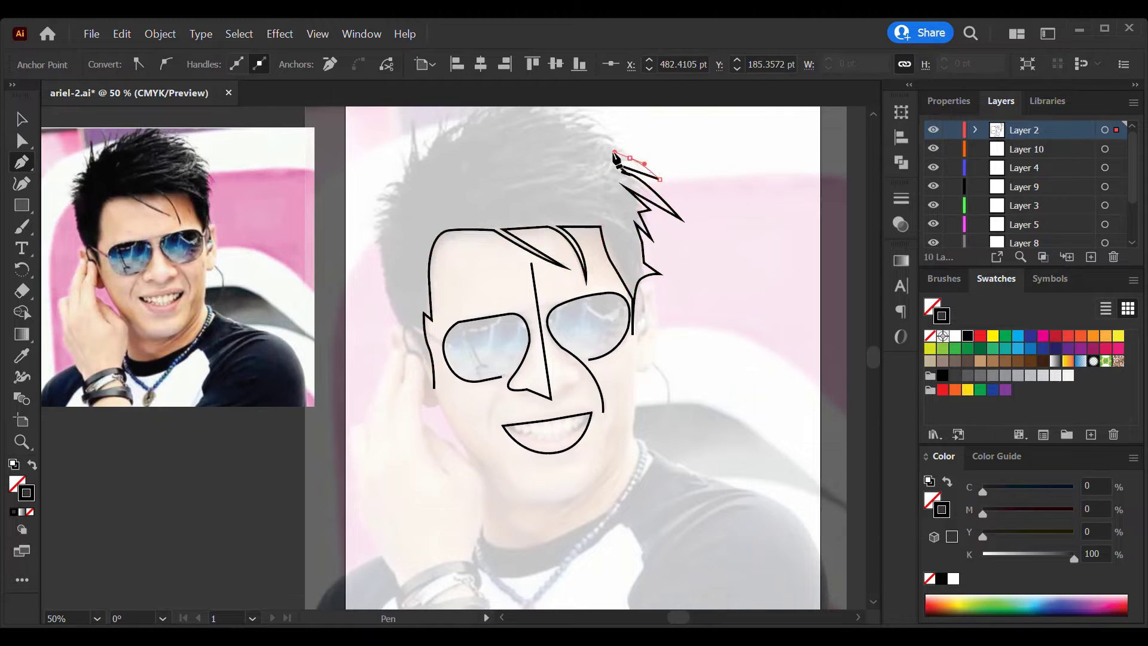
- Extend the hair outline with short spikes along the upper right of the head up to the long top strand
left_click(629, 158)
left_click(600, 136)
left_click(625, 127)
left_click(583, 128)
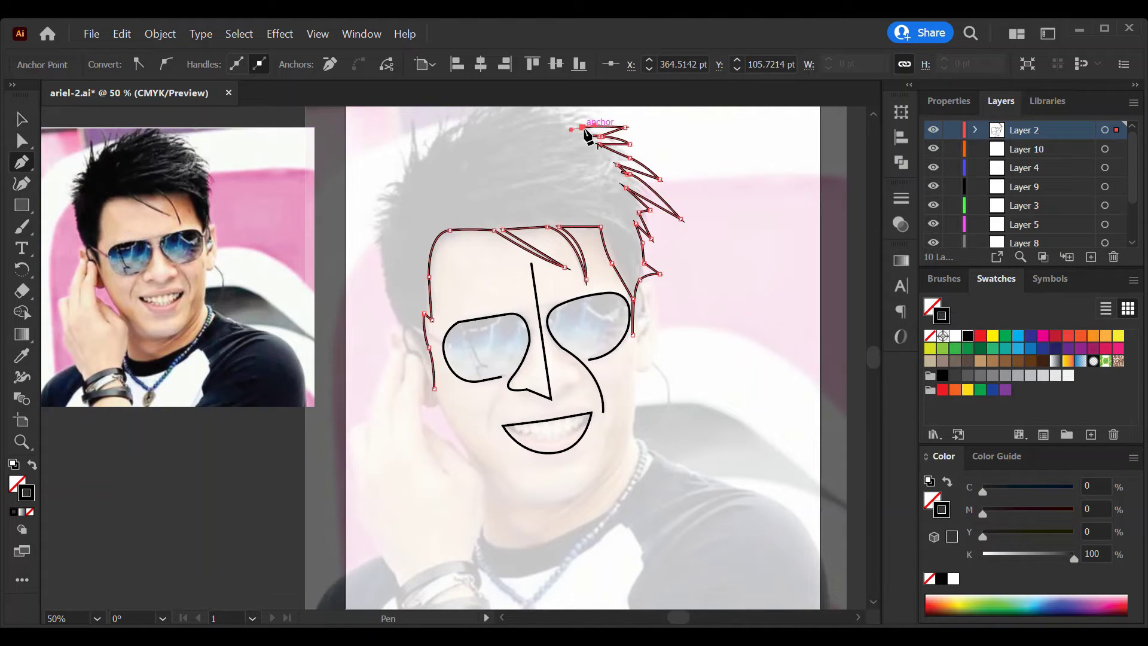
left_click_drag(606, 160, 632, 189)
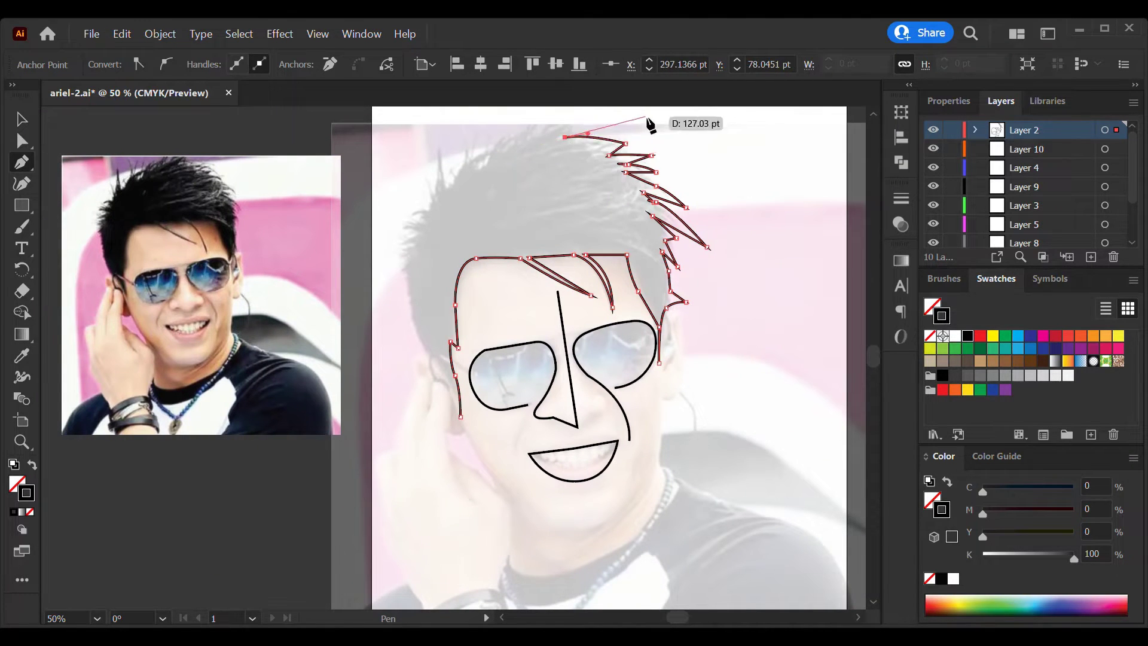
left_click_drag(594, 147, 543, 160)
- Continue the spiky hair outline across the crown and down to the upper left of the head
left_click(564, 131)
left_click(541, 152)
left_click(505, 148)
left_click(494, 164)
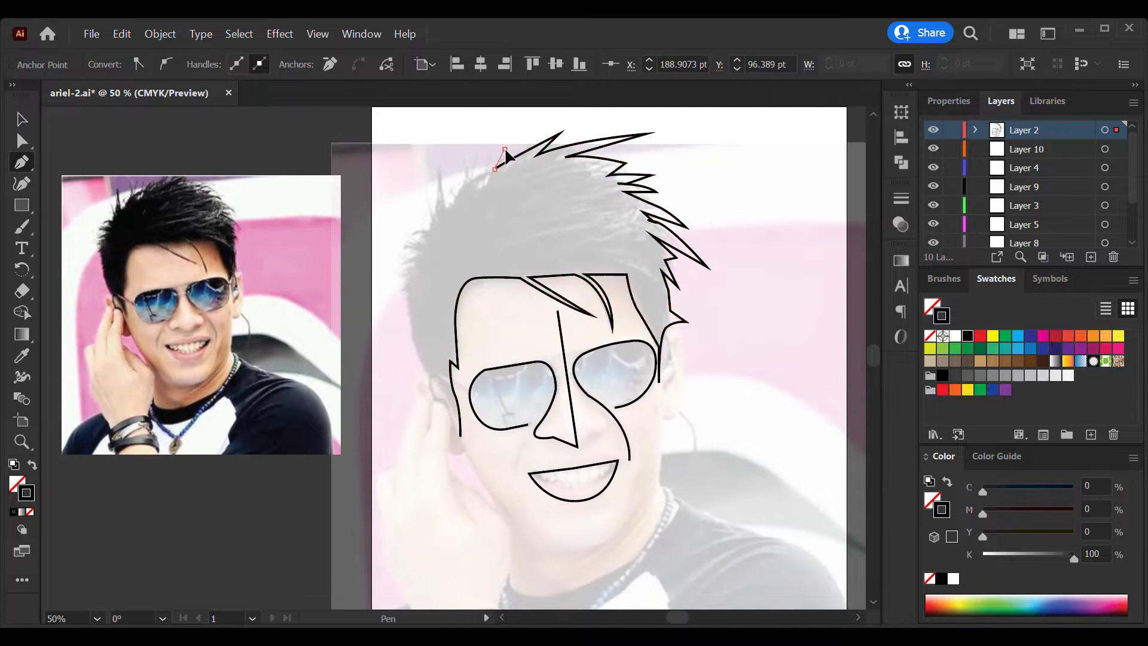
left_click(461, 186)
left_click(450, 210)
left_click(428, 199)
left_click(438, 222)
left_click(402, 245)
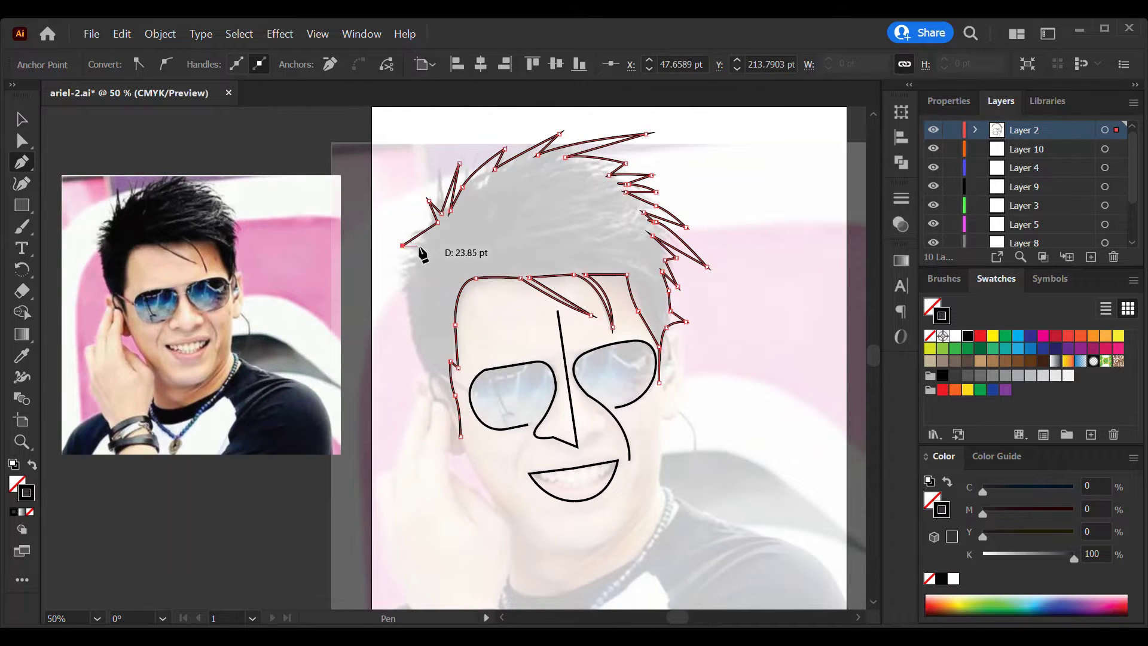
- Finish the hair outline down the left side of the head and join it to the left sideburn
left_click(413, 271)
left_click_drag(406, 322, 414, 345)
left_click(422, 362)
left_click(430, 375)
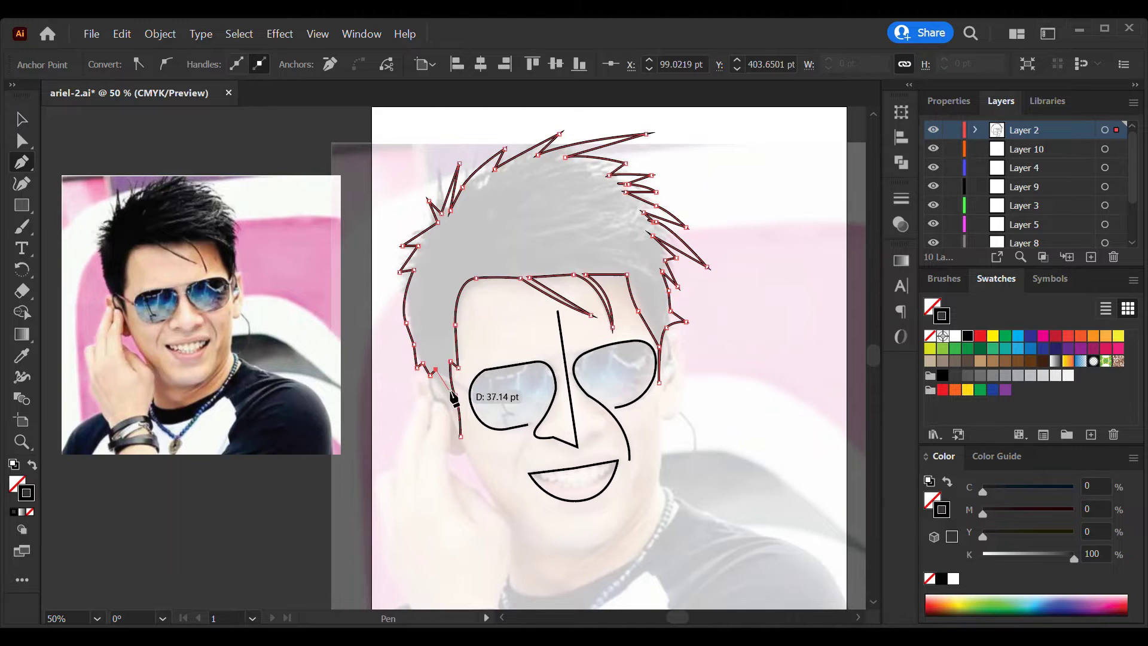
left_click(437, 370)
left_click_drag(449, 389, 453, 403)
left_click(707, 426, "ctrl")
- Trace the right ear's outer outline, earlobe and inner fold with the Pen tool
left_click_drag(707, 426, 691, 360)
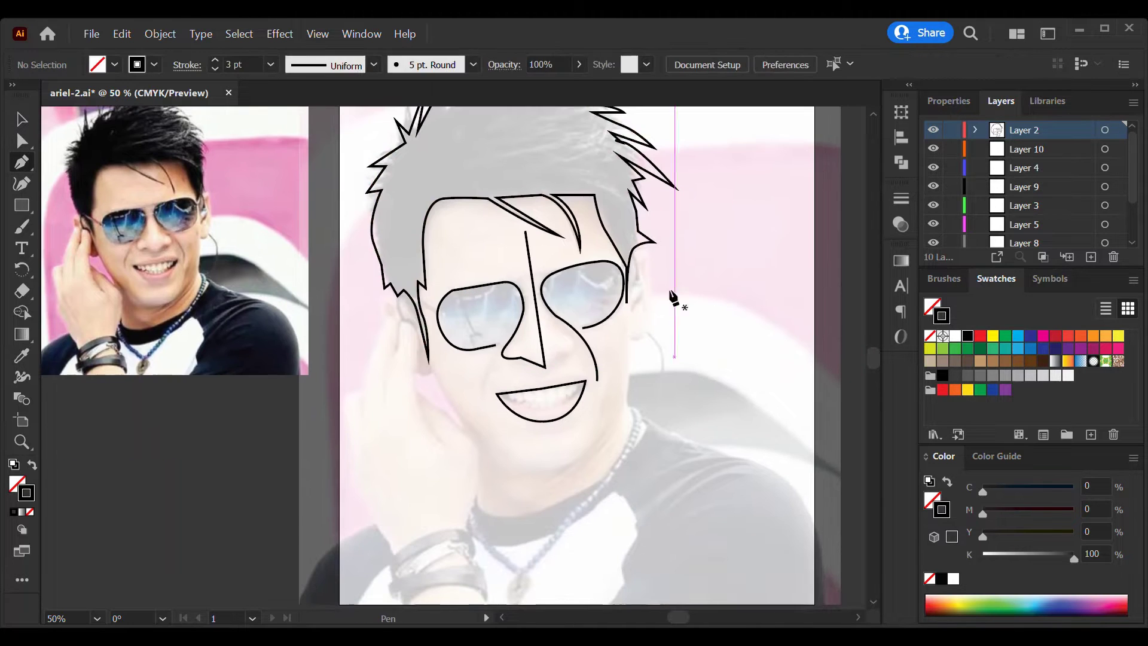
left_click(650, 261)
left_click_drag(648, 311, 646, 322)
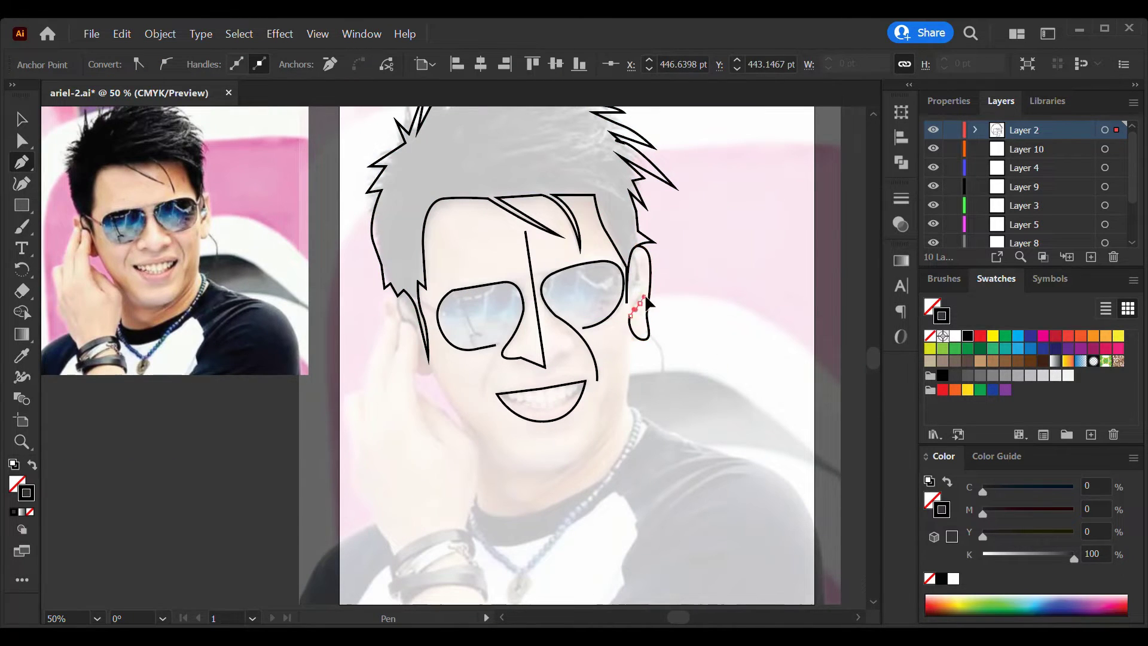
left_click(719, 330, "ctrl")
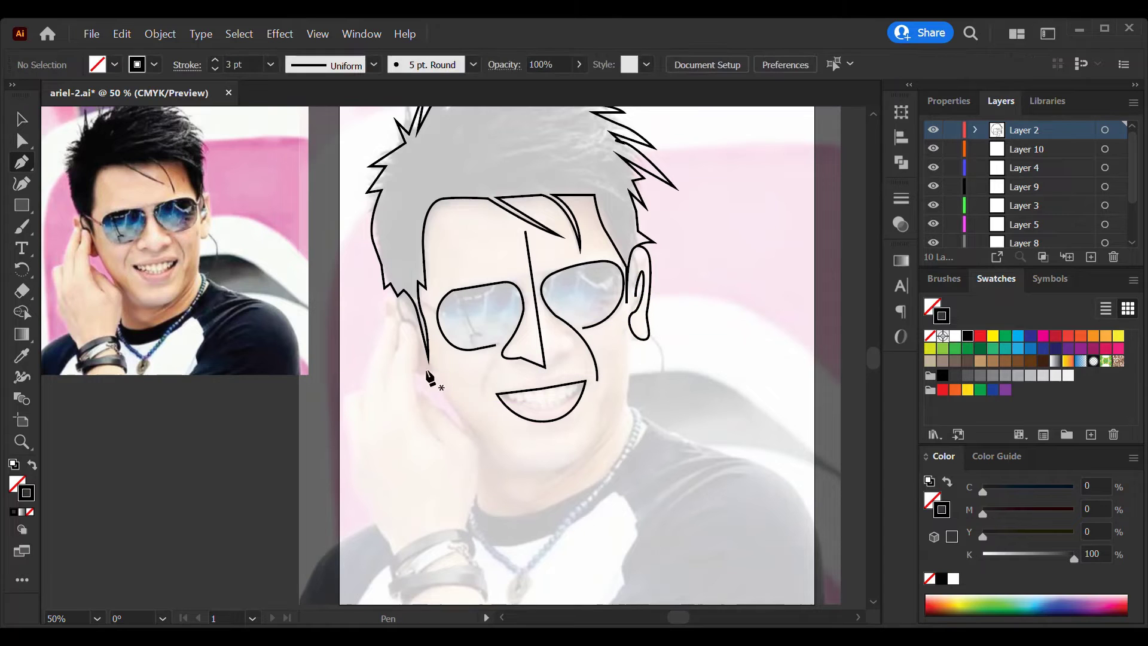
- Trace the jawline from the left sideburn around the chin and up into the right cheek crease
left_click(426, 349)
left_click_drag(462, 427, 484, 447)
left_click(521, 474)
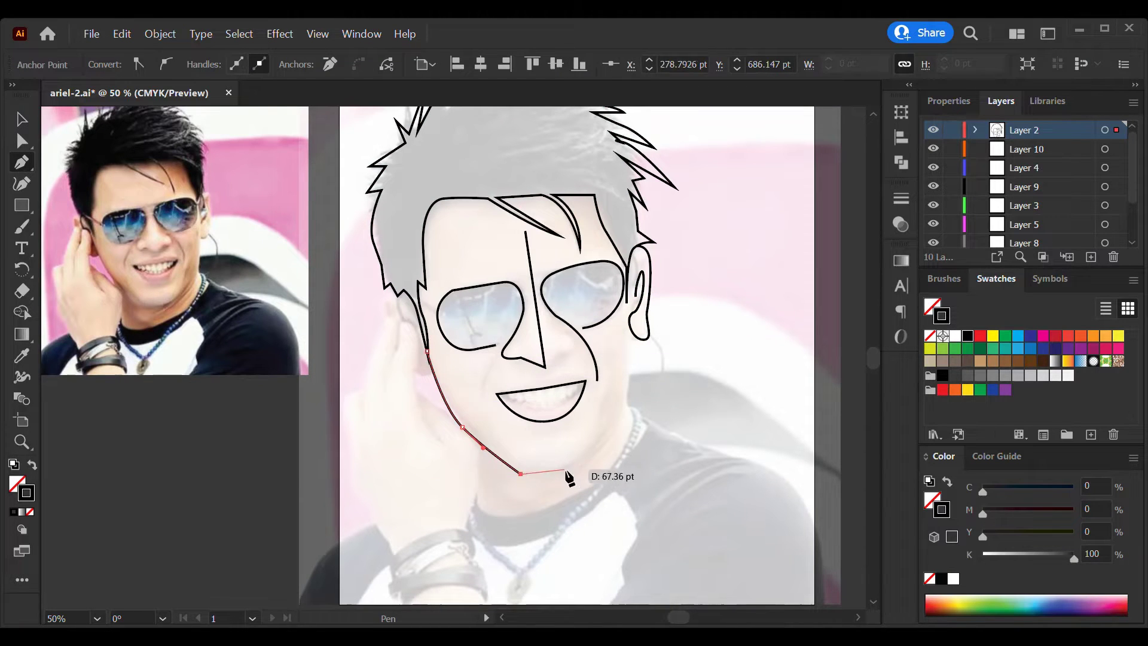
left_click(658, 393, "ctrl")
- Trace the right jawline from the earlobe down to the chin outline
key("p")
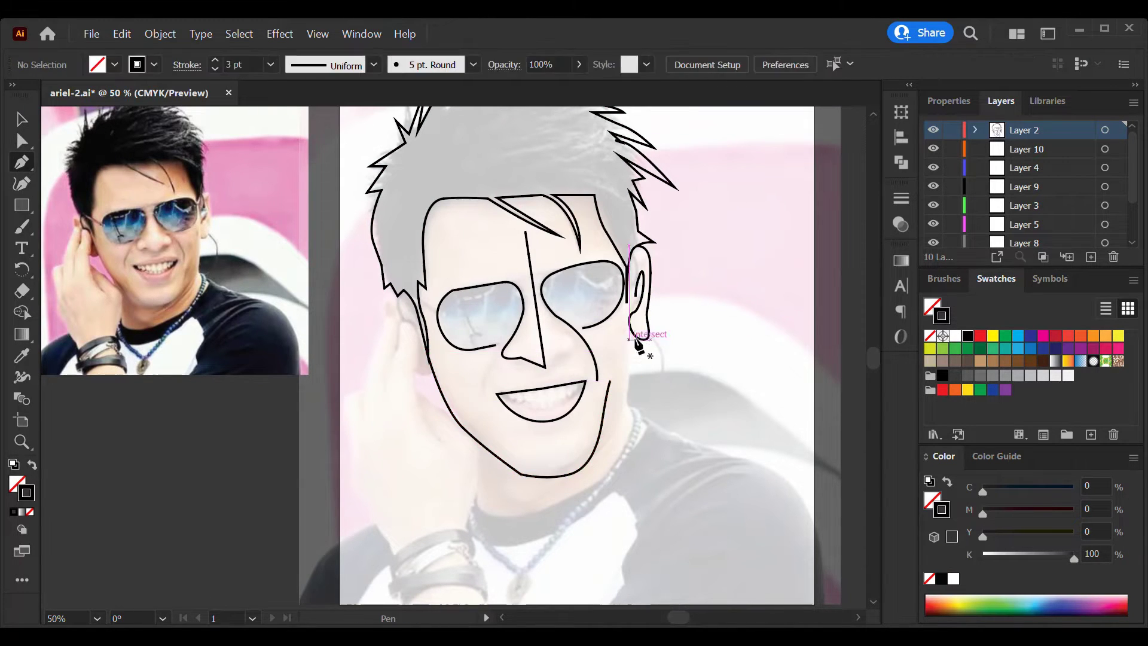
left_click(633, 333)
left_click(624, 407)
left_click(614, 435)
left_click(582, 467)
left_click(667, 437, "ctrl")
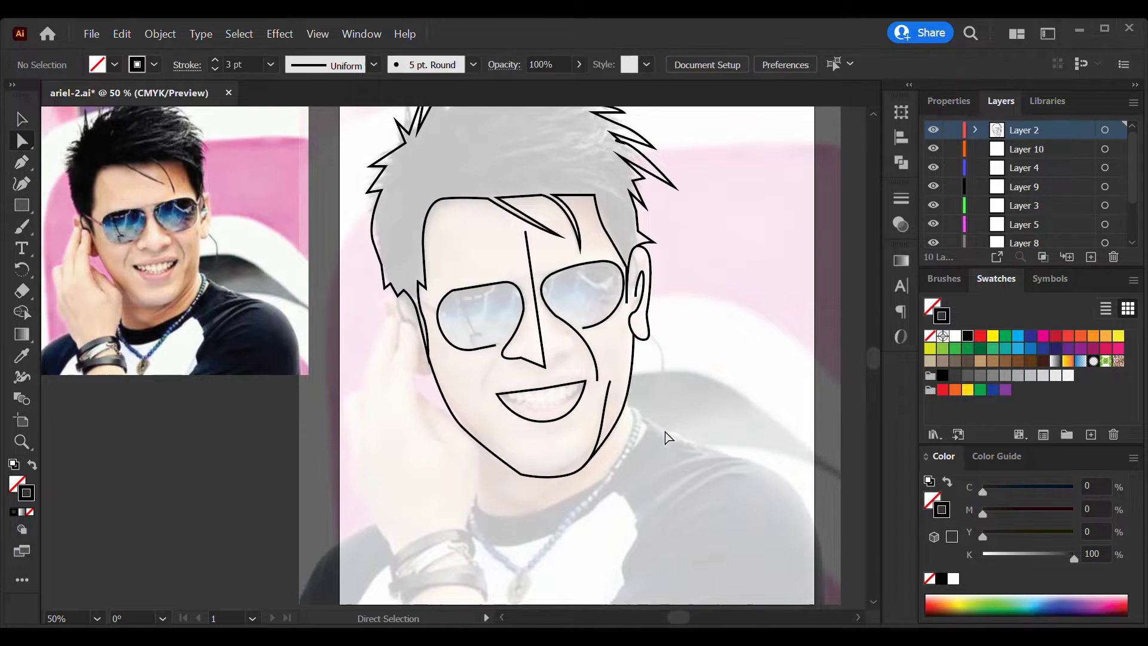
- Trace the left cheek crease from beside the nose down past the left corner of the mouth with the Pen tool
left_click(503, 348)
left_click_drag(481, 386, 485, 402)
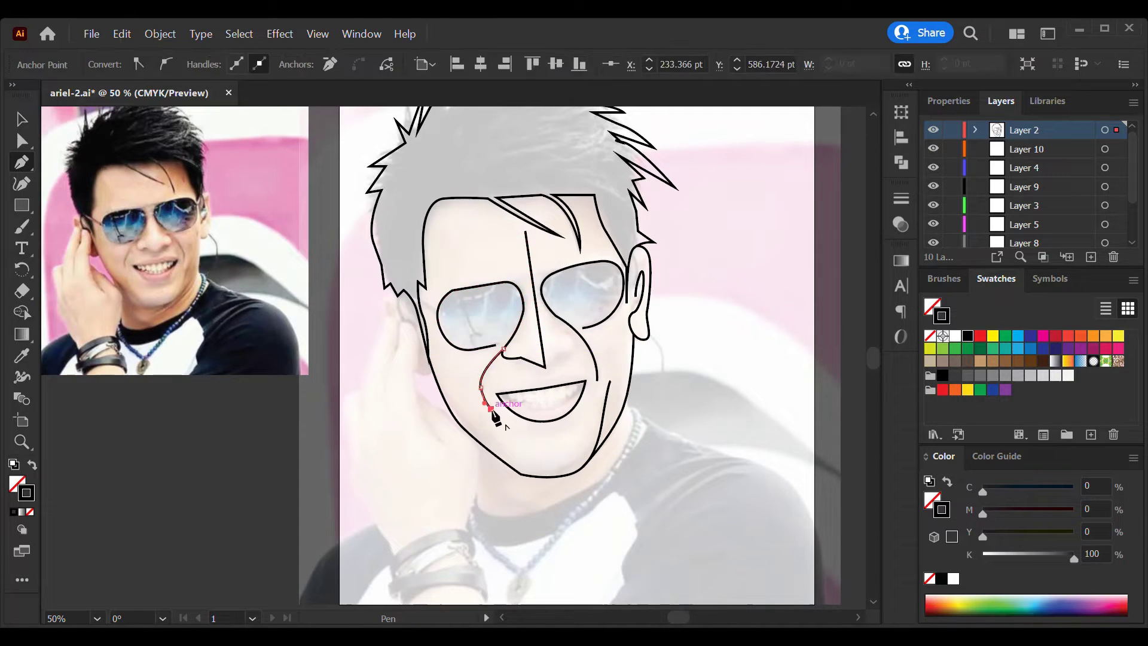
left_click(729, 427, "ctrl")
- Trace the left ear's outer outline from the hair to the jaw, and its inner fold
left_click(398, 295)
left_click(385, 299)
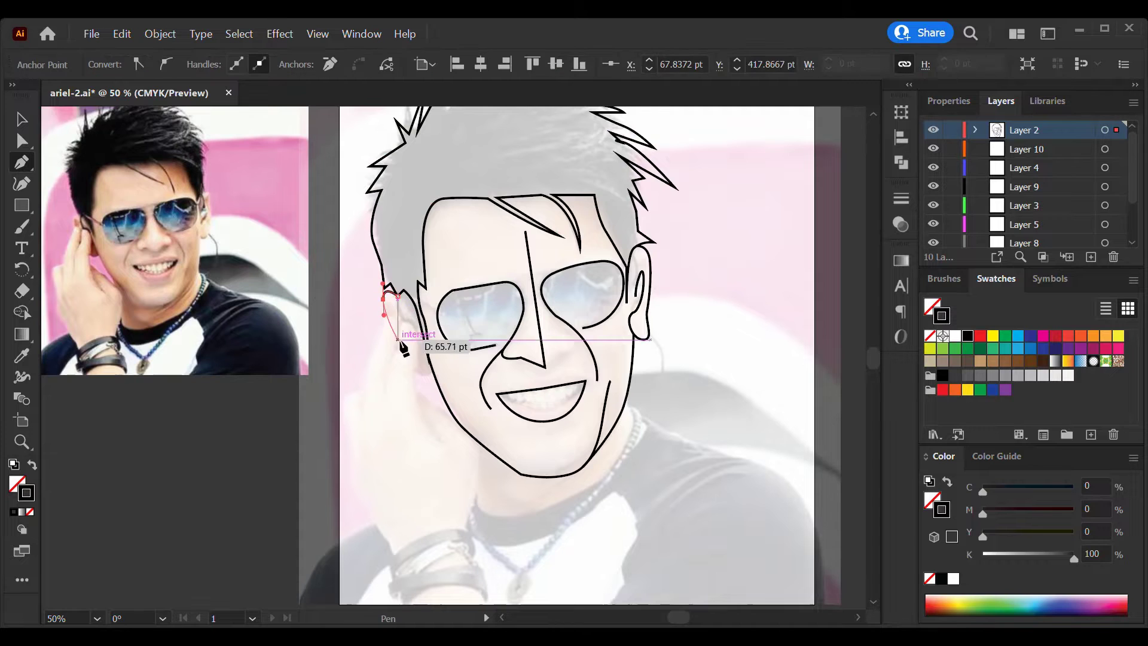
left_click(398, 343)
left_click(427, 372)
left_click(462, 370, "ctrl")
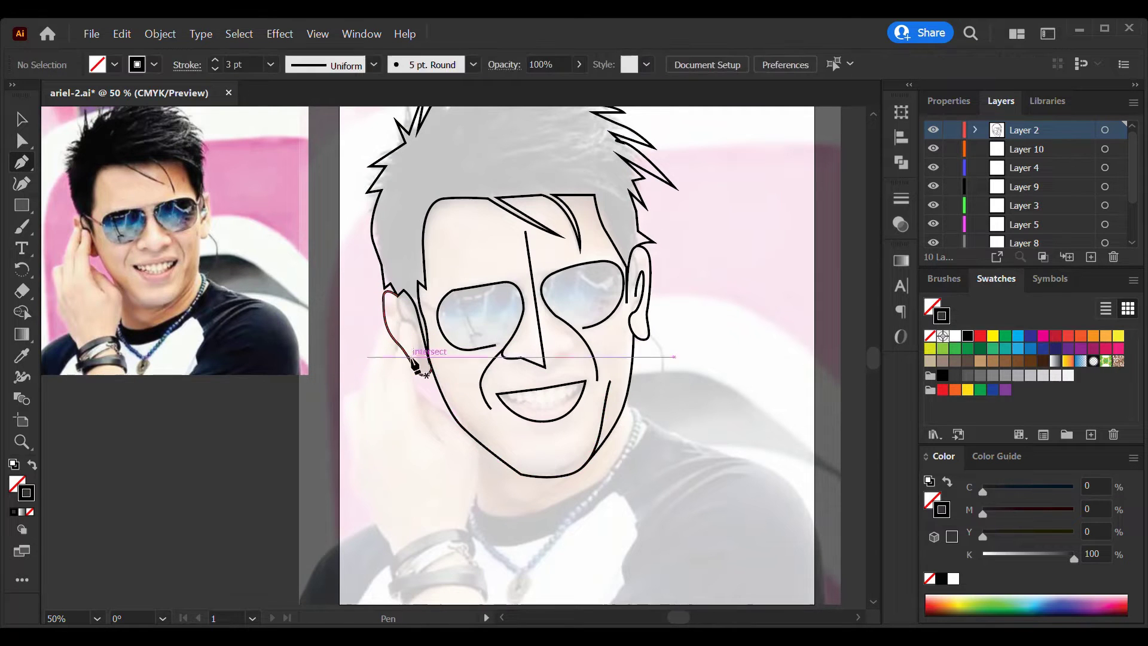
left_click(412, 364)
left_click(385, 306)
left_click(410, 311)
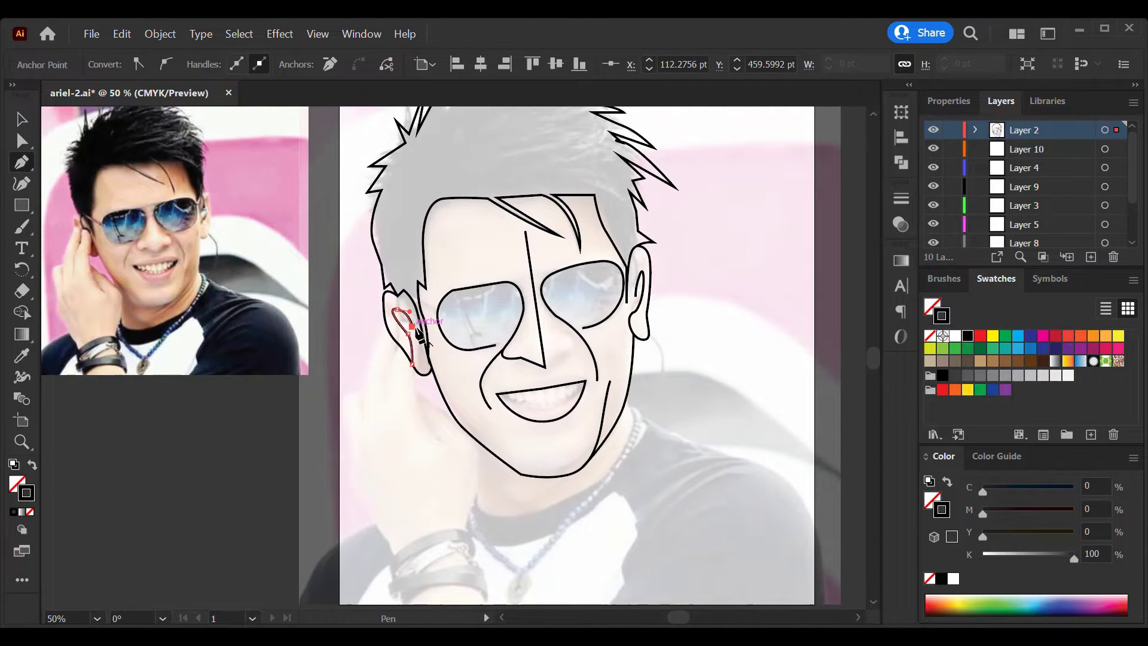
left_click(690, 384, "ctrl")
- Trace the right side of the neck, the curved neckline beneath the chin, and the left neck line up to the jaw
scroll(690, 385, "down", 2)
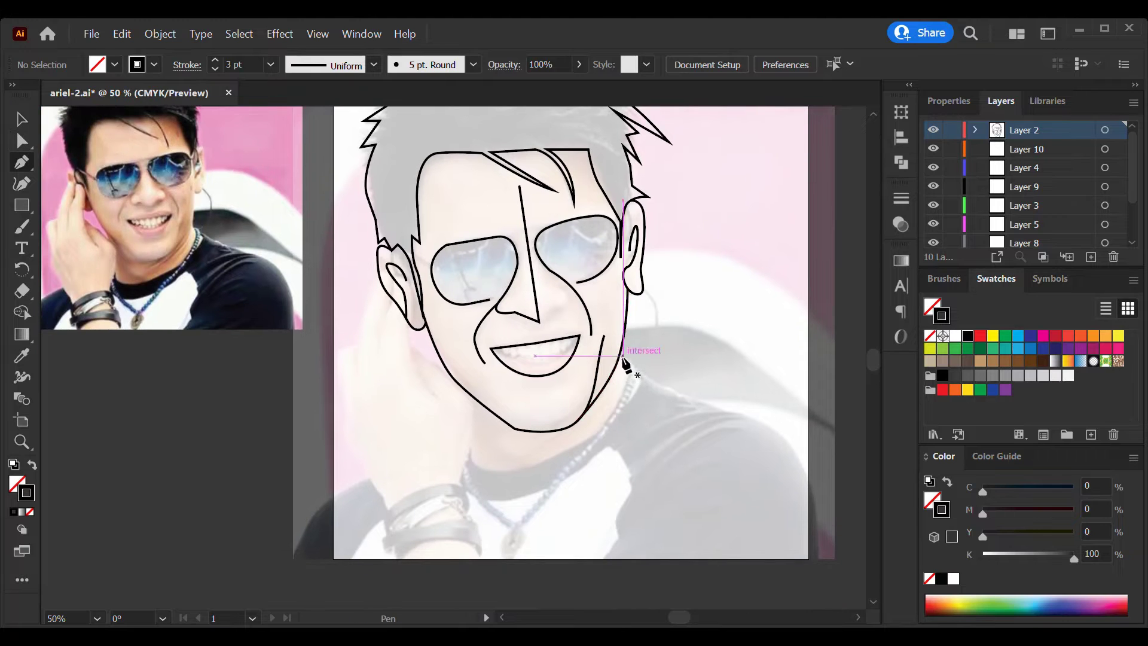
left_click(621, 357)
left_click(646, 382)
left_click_drag(524, 474, 459, 481)
left_click(466, 448)
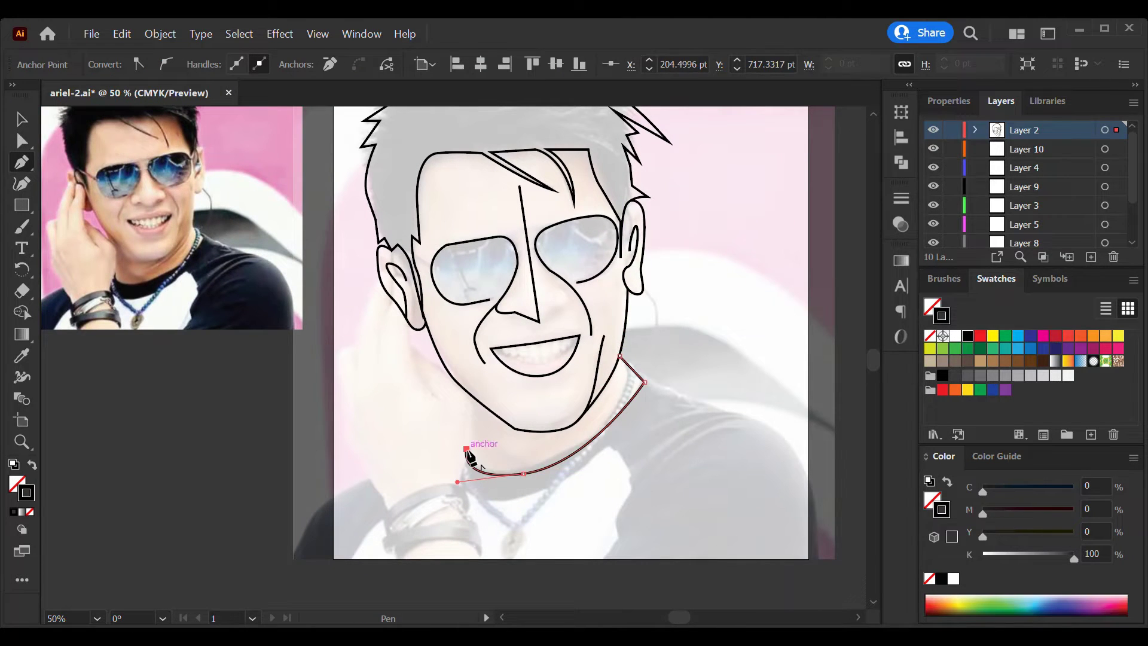
left_click(501, 453, "ctrl")
left_click(465, 390)
left_click(466, 448)
left_click(708, 457, "ctrl")
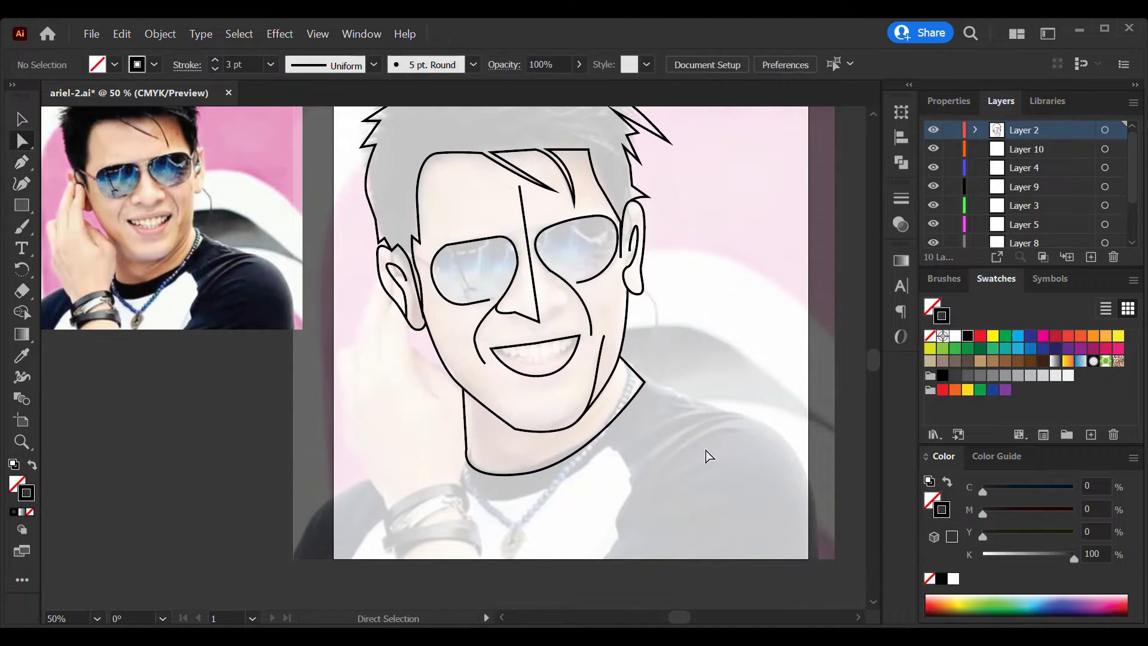
- Trace the right and left shoulder lines from the neckline out to the artboard's edges
left_click(646, 383)
left_click_drag(808, 480, 810, 487)
left_click(673, 507, "ctrl")
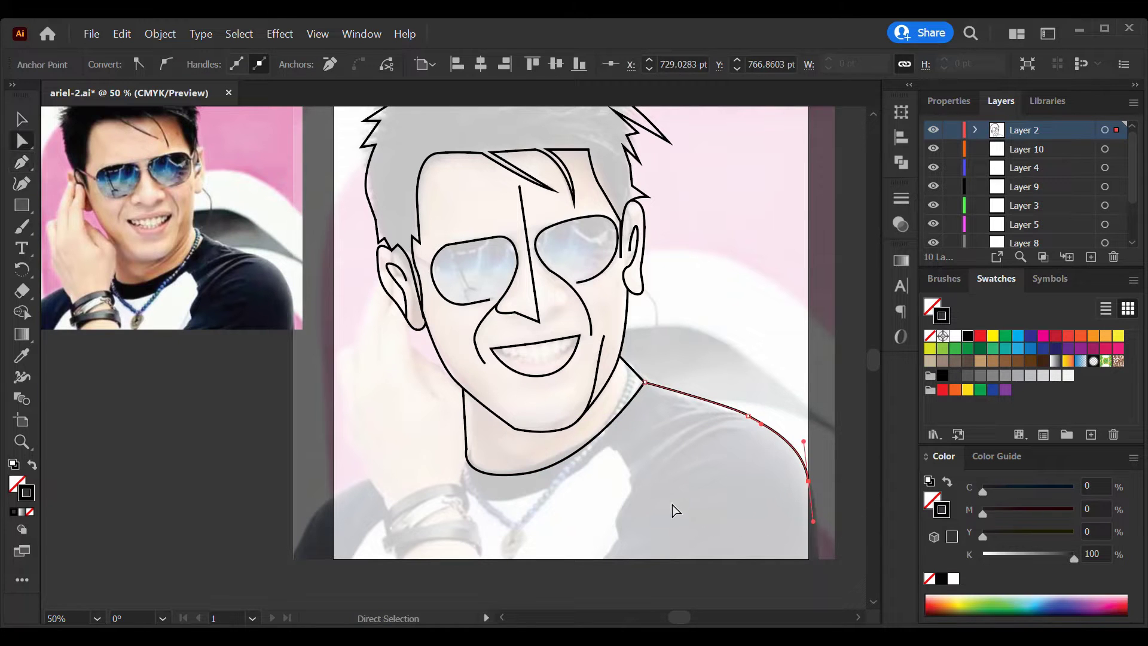
left_click(466, 442)
left_click(334, 500)
left_click(602, 519, "ctrl")
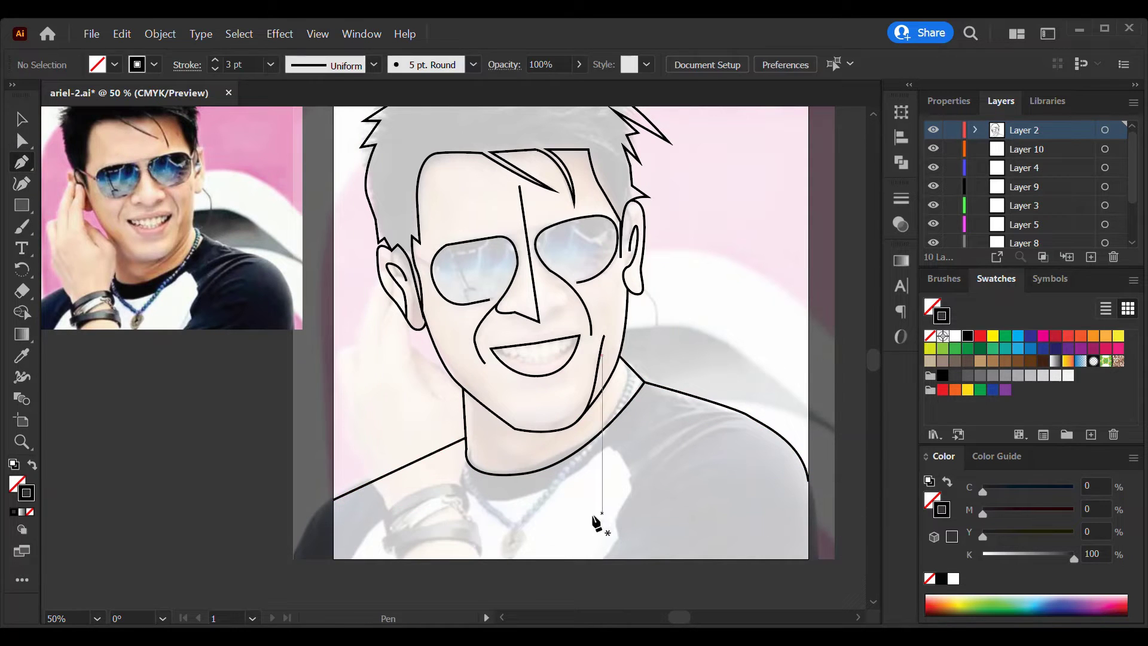
- Trace the shirt's lower collar edge and both sides of the white front panel down to the artboard's bottom edge
left_click(455, 481)
left_click(513, 499)
left_click(609, 444)
left_click(635, 474)
left_click(603, 559)
left_click(589, 544, "ctrl")
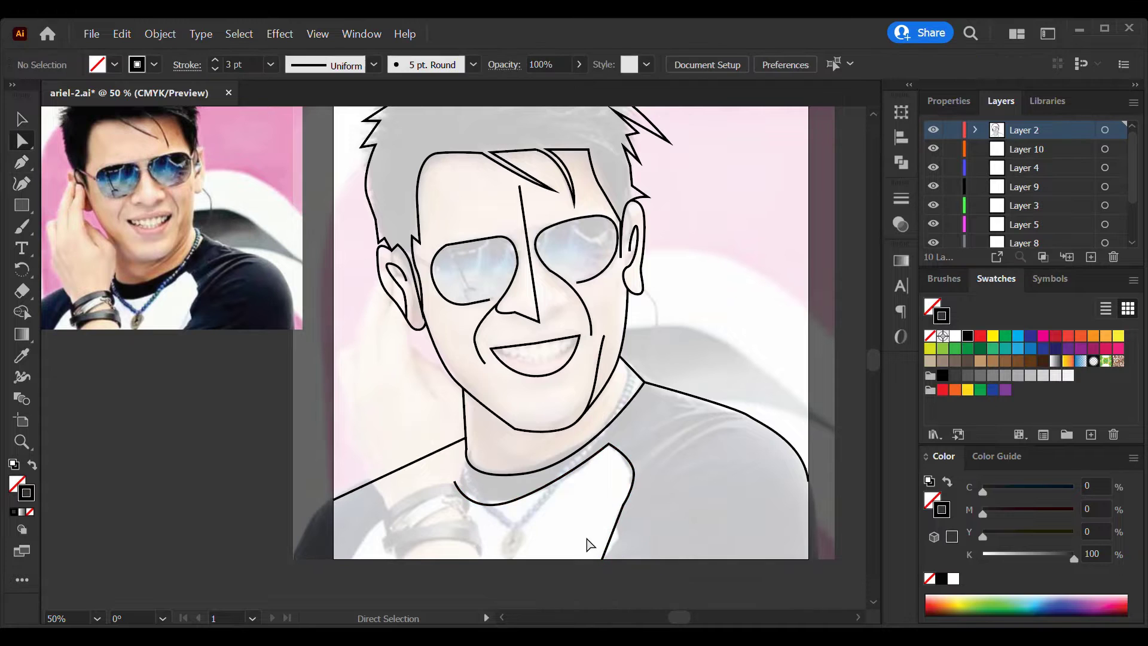
left_click(454, 481)
mouse_move(356, 559)
left_mouse_down()
mouse_move(353, 548)
mouse_move(354, 566)
left_mouse_up()
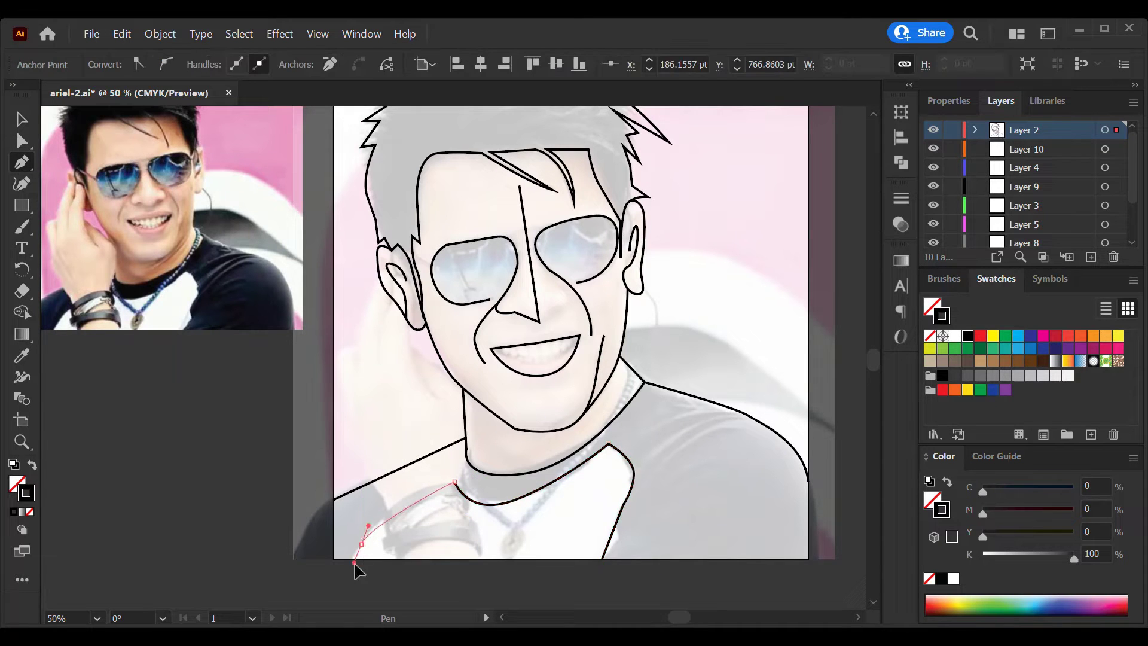
left_click(748, 335, "ctrl")
- Hide the faded template photo behind the line art
key("ctrl+alt+space")
left_click(499, 297, "ctrl+alt")
scroll(1140, 223, "down", 2)
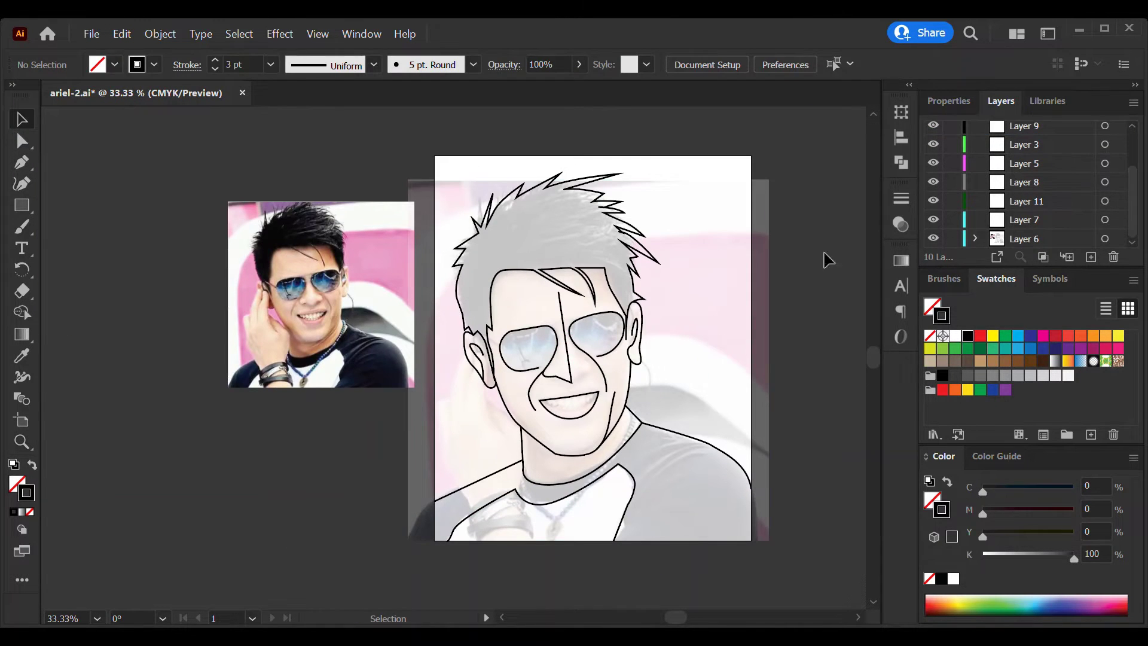
left_click(723, 196)
key("ctrl+3")
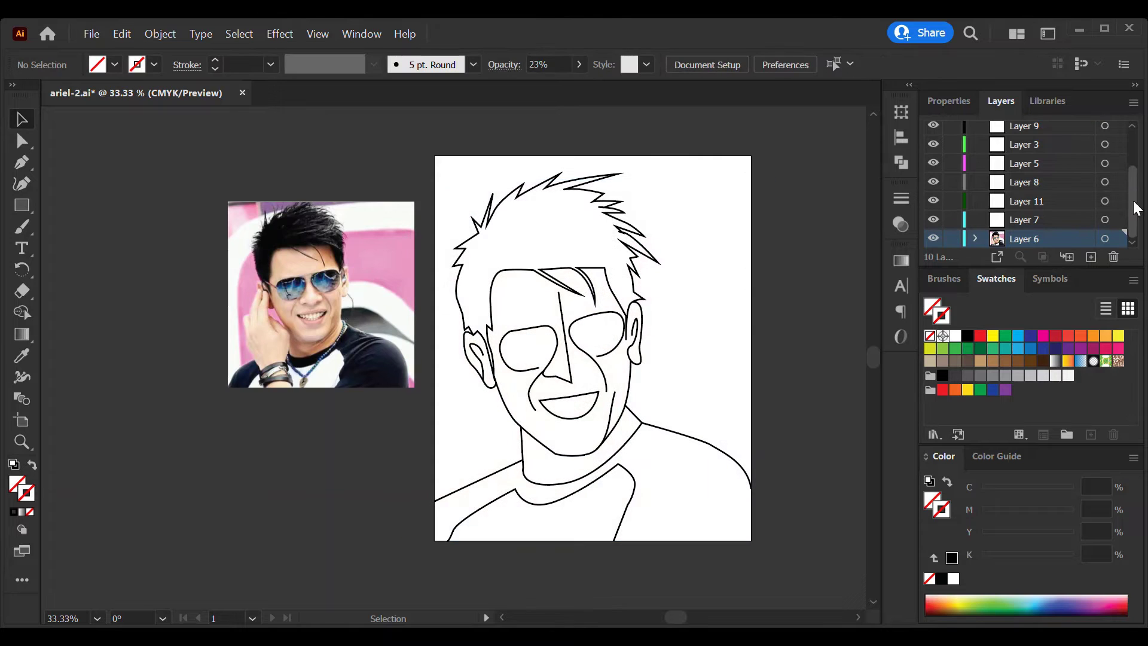
scroll(1138, 208, "up", 3)
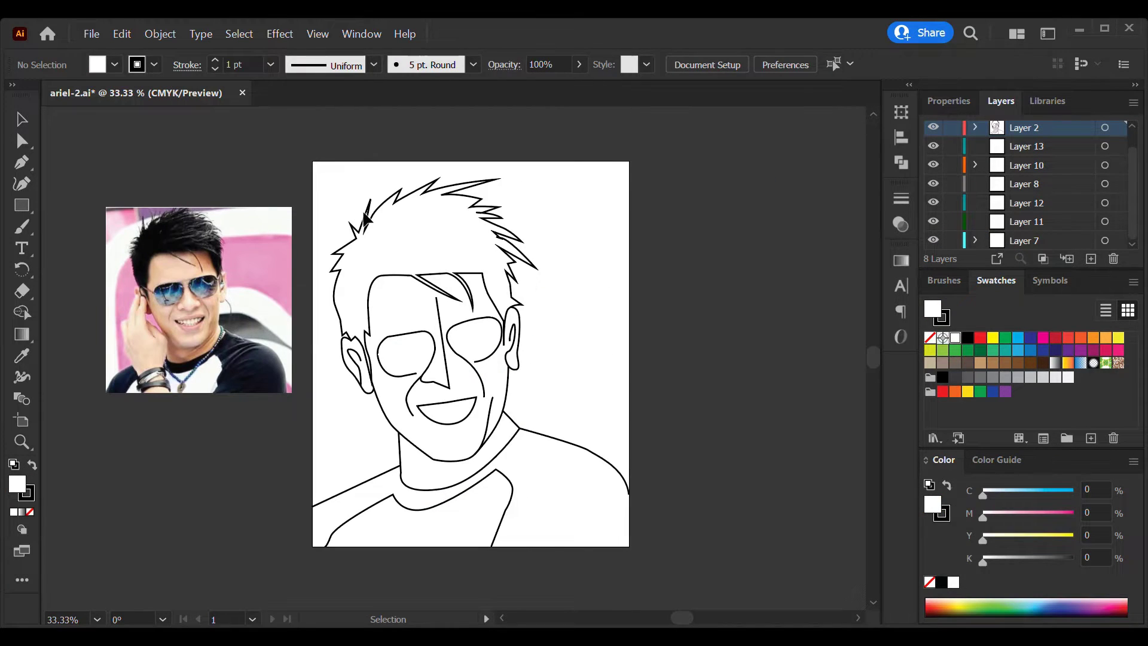
- Set the stroke weight of all the line art to 4 pt
left_click_drag(616, 573, 352, 116)
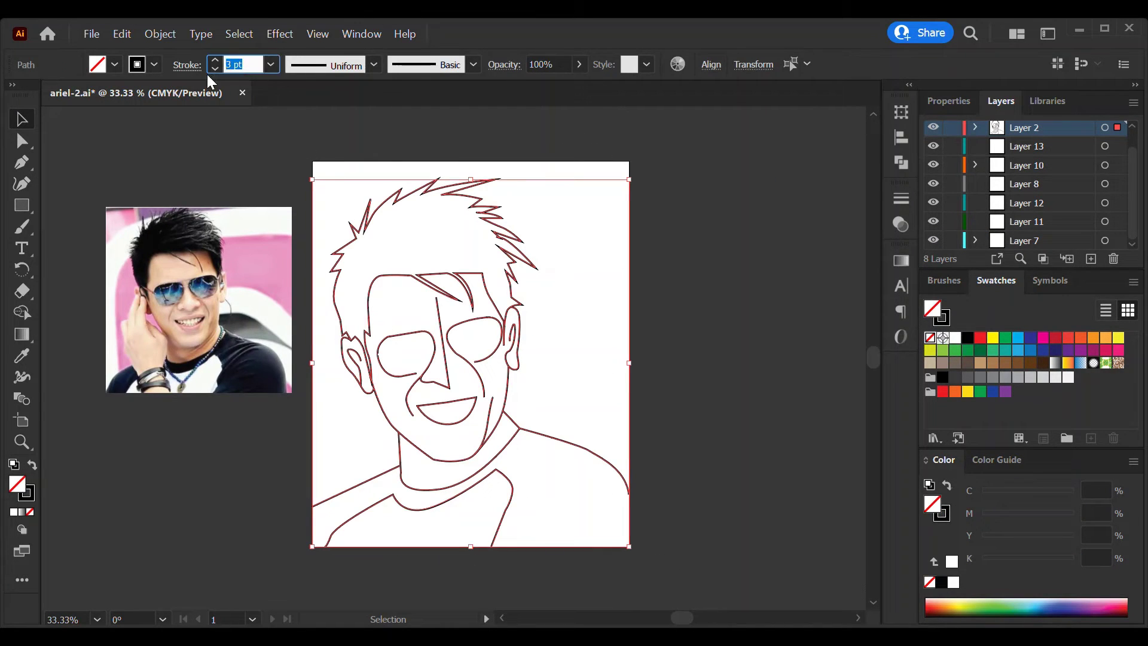
type("4")
key("Return")
left_click(425, 161)
- Lock Layer 2 and delete the layers from Layer 13 through Layer 11
left_click(952, 127)
left_click(1026, 146)
left_click(1052, 221, "shift")
left_click(1113, 258)
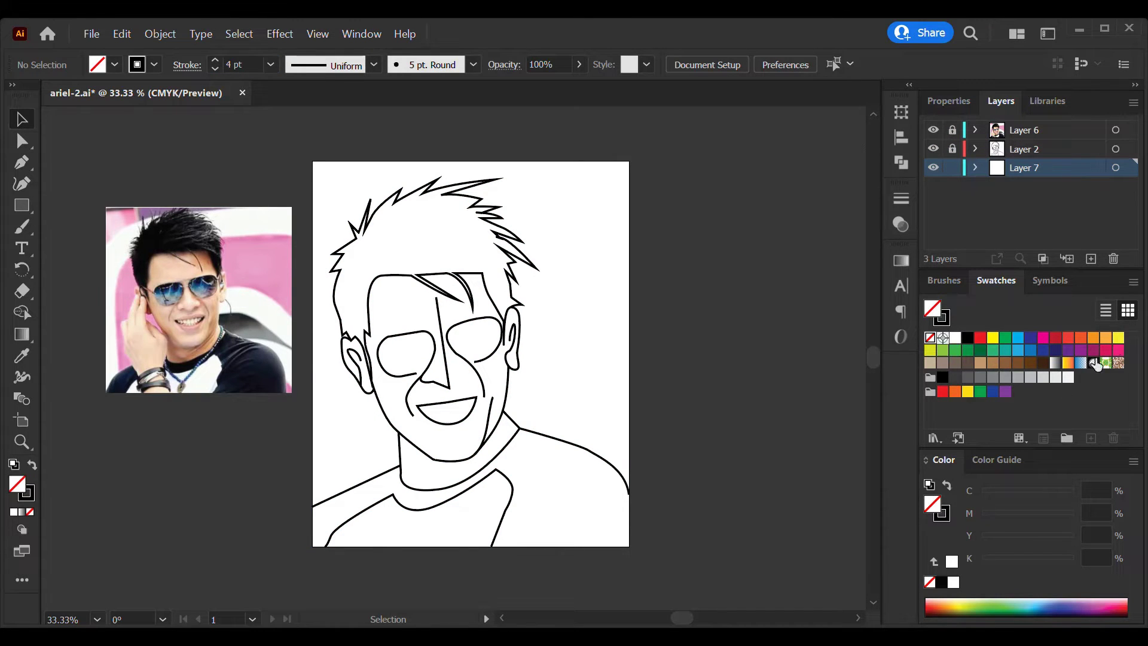
- Draw a four-sided orange shape (M=35 Y=85) with a slanted left edge over the artboard's right part, without a stroke
left_click(1106, 338)
key("p")
left_click(407, 162)
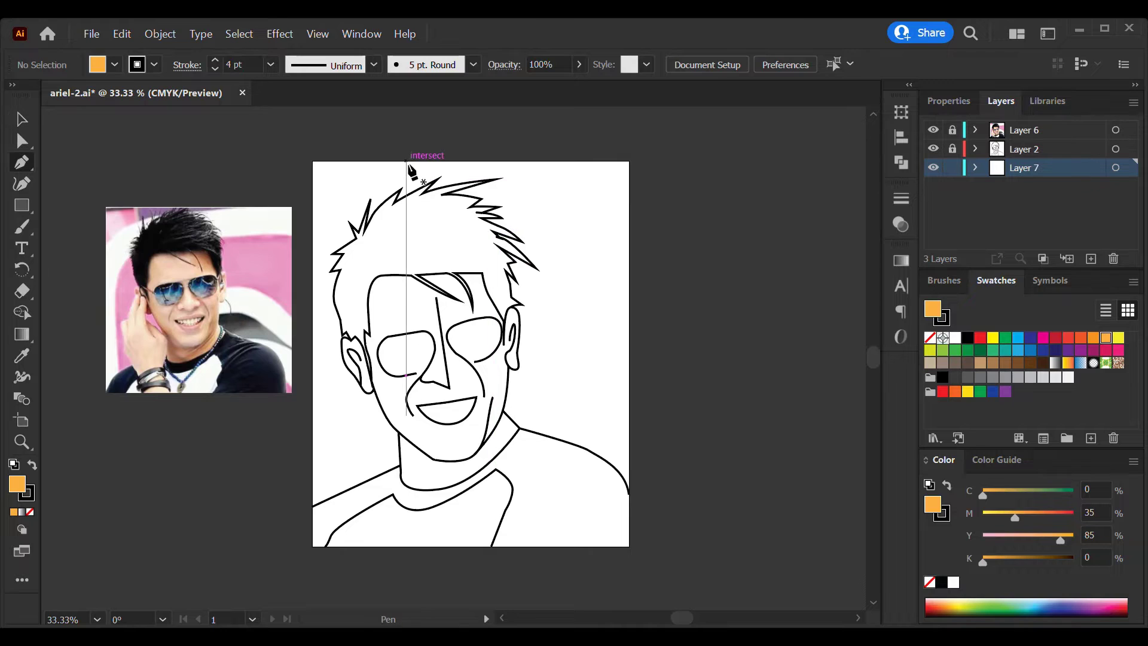
left_click(505, 546)
left_click(629, 546)
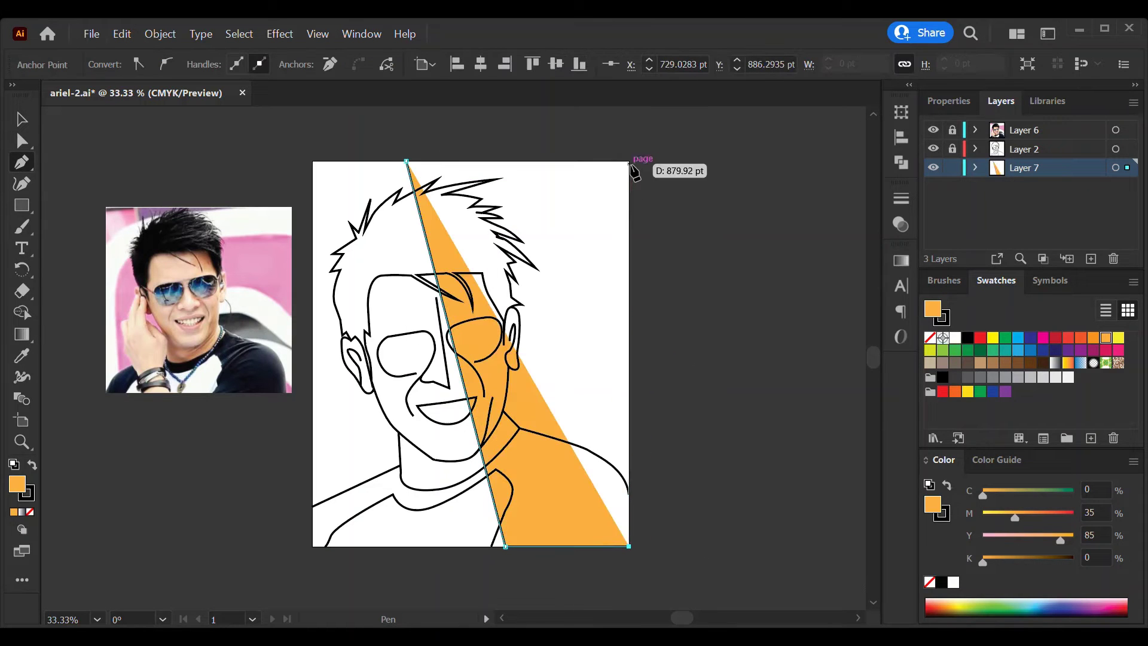
left_click(629, 161)
left_click(406, 161)
key("v")
key("ctrl+shift+a")
key("x")
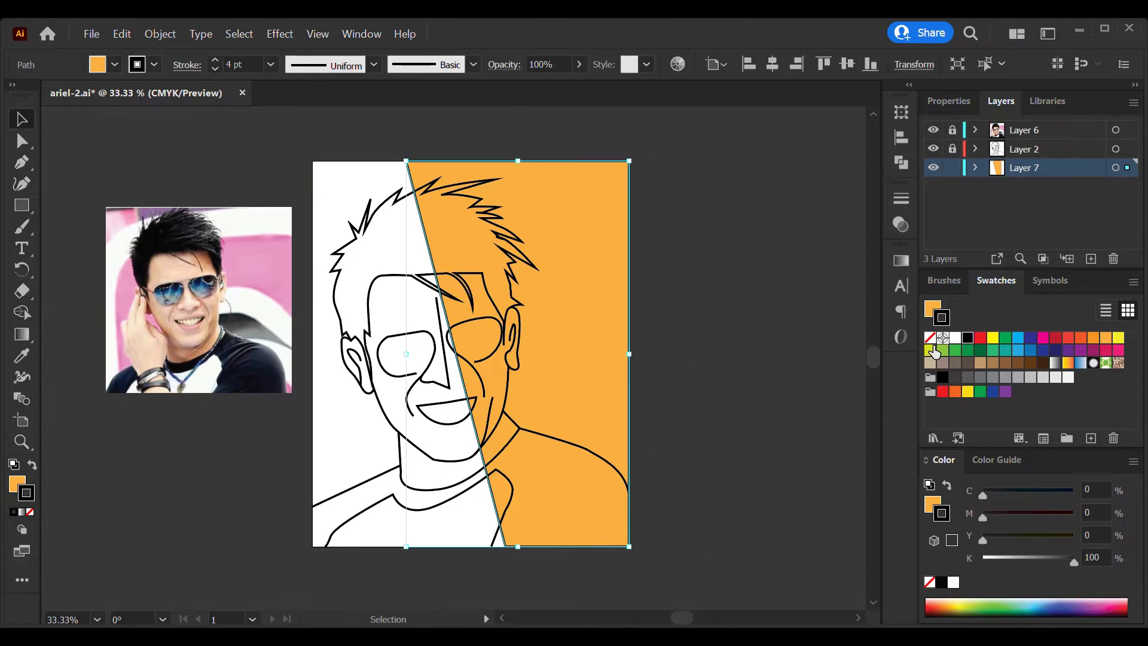
key("slash")
- Draw a four-sided yellow-green shape (C=20 Y=100) without a stroke over the artboard's left part, meeting the orange along the slanted edge
left_click(930, 350)
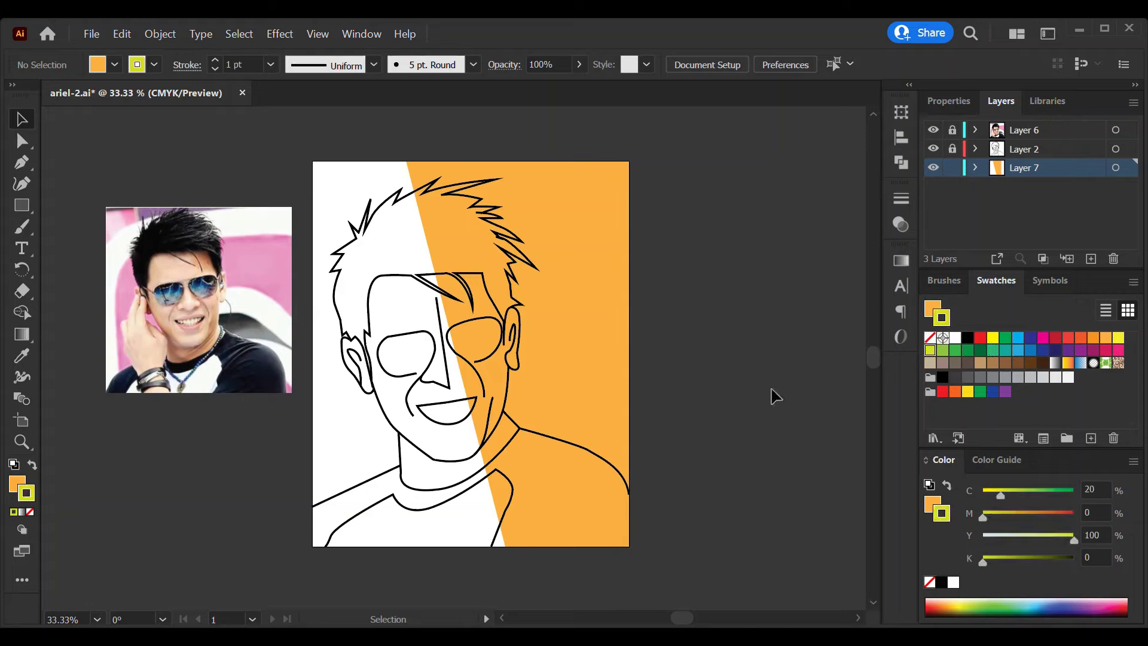
key("p")
left_click(410, 162)
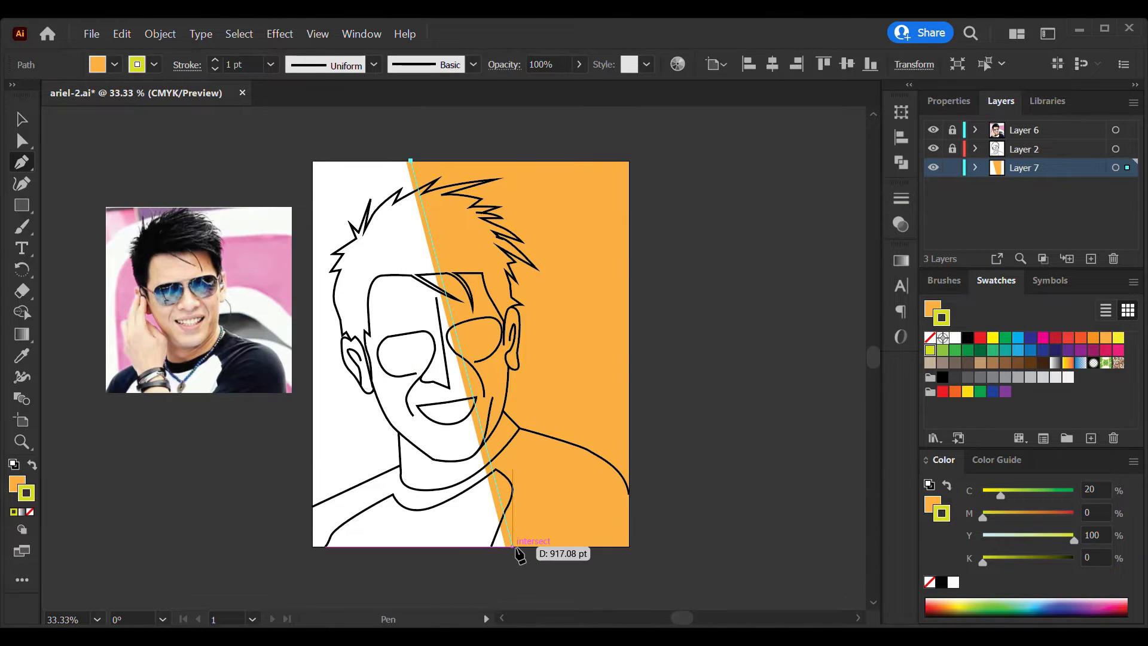
left_click(513, 546)
left_click(312, 545)
left_click(312, 162)
left_click(412, 162)
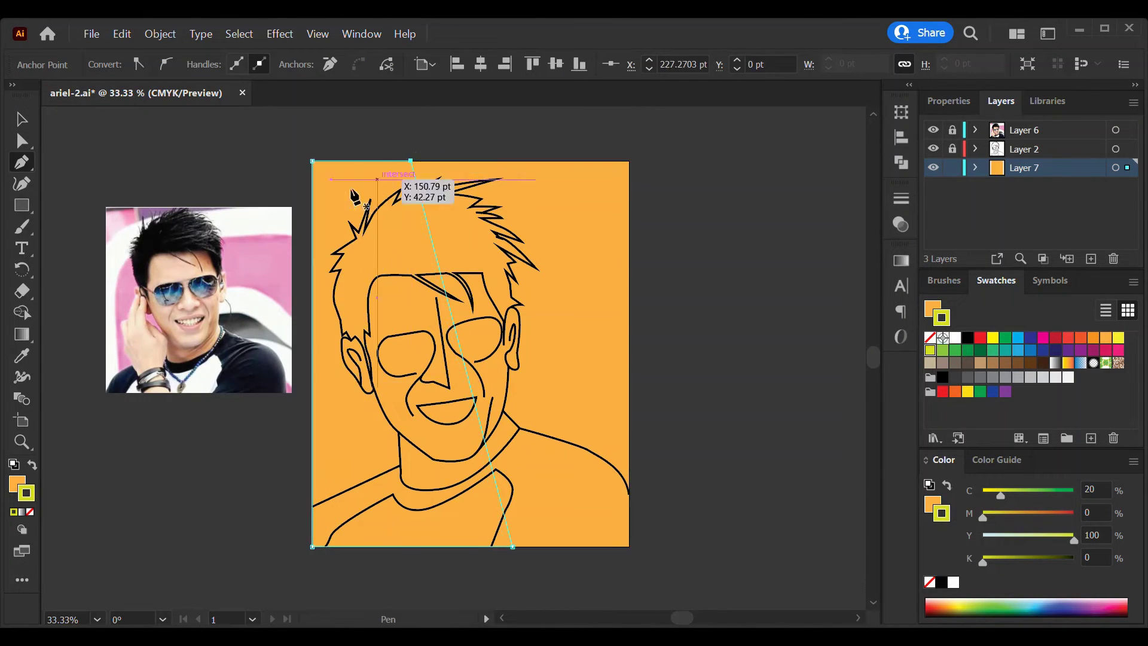
key("v")
key("shift+x")
left_click(248, 179)
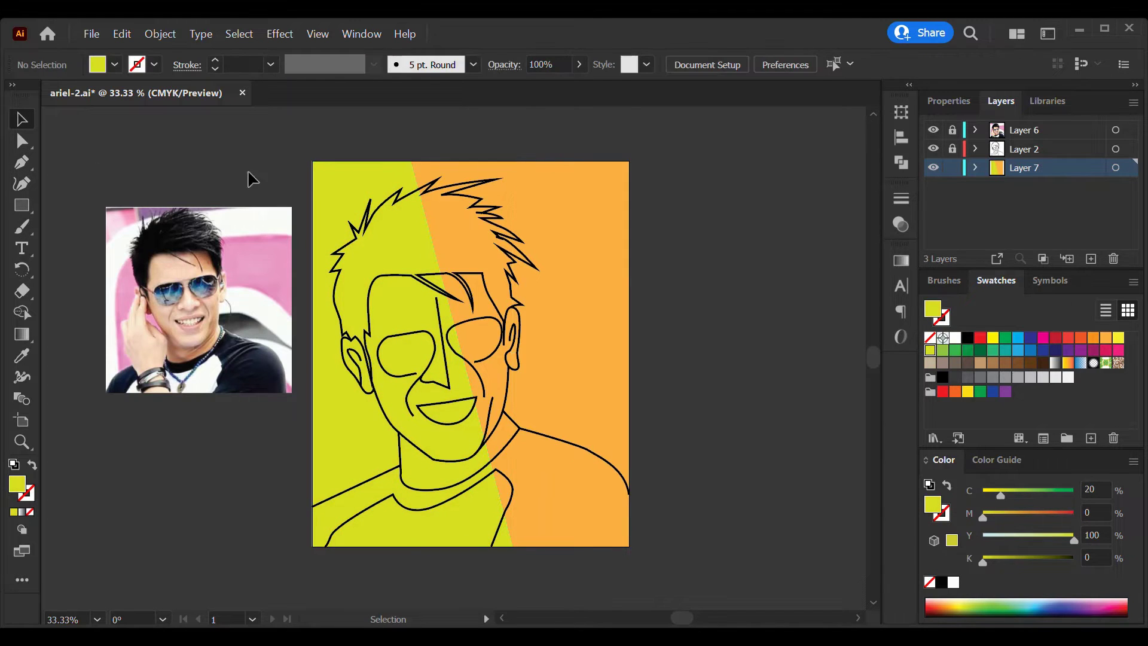
- Shift the slanted boundary between the yellow-green and orange background shapes slightly to the left
left_click(514, 363)
left_click_drag(522, 358, 495, 376)
left_click(693, 356)
left_click(568, 359)
left_click_drag(408, 353, 391, 362)
key("a")
left_click_drag(504, 551, 475, 546)
left_click(695, 450)
key("v")
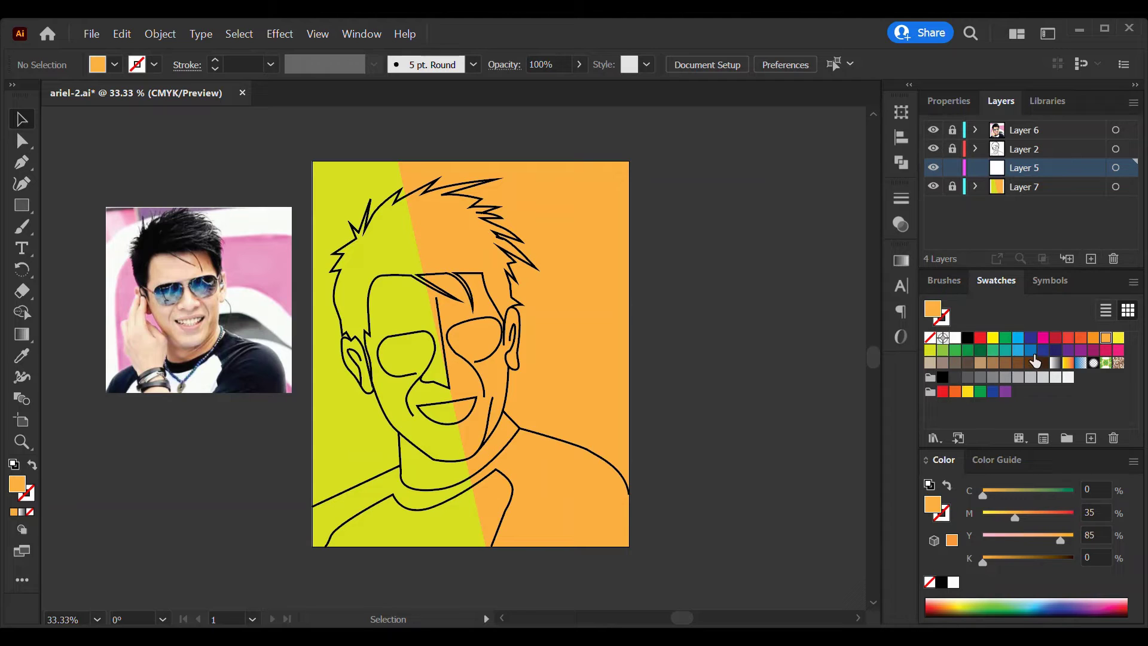
- Draw the left sunglasses lens on Layer 5 as a closed shape filled light blue (C=70 M=15 Y=0 K=0)
left_click(1018, 350)
left_click(422, 375)
left_click(391, 376)
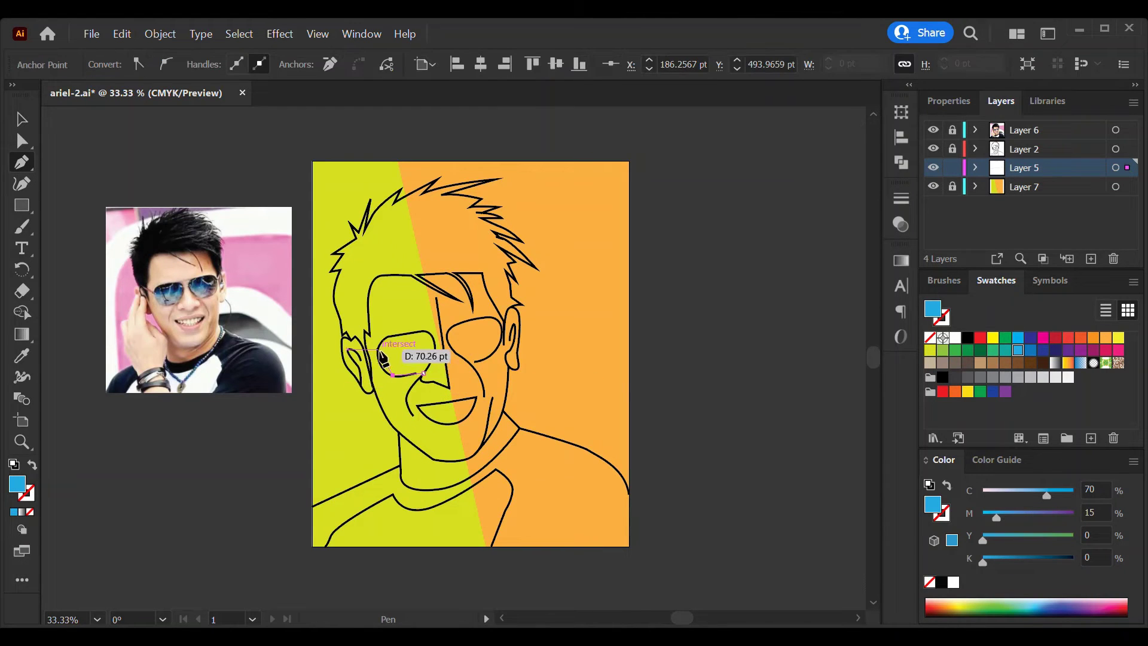
key("z")
left_click_drag(385, 356, 433, 381)
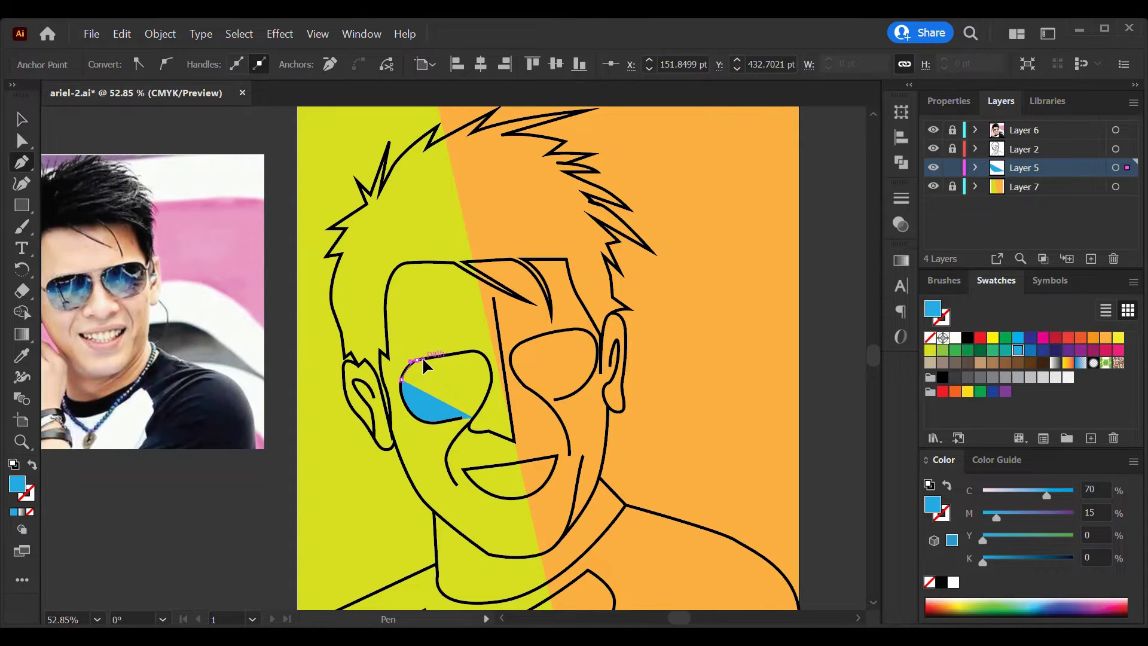
left_click_drag(474, 347, 486, 357)
left_click_drag(474, 417, 481, 426)
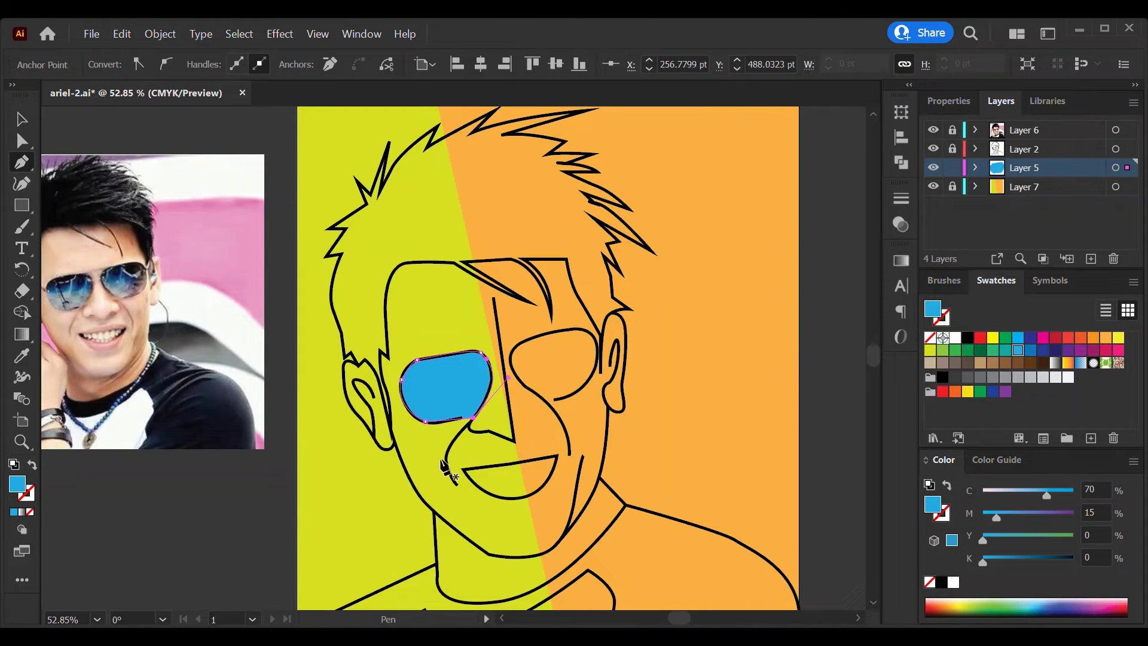
- Give the left lens a linear gradient from dark blue (C=100 M=95 Y=5 K=0) at the top to white
key("a")
left_click(815, 403)
left_click(452, 391)
key("period")
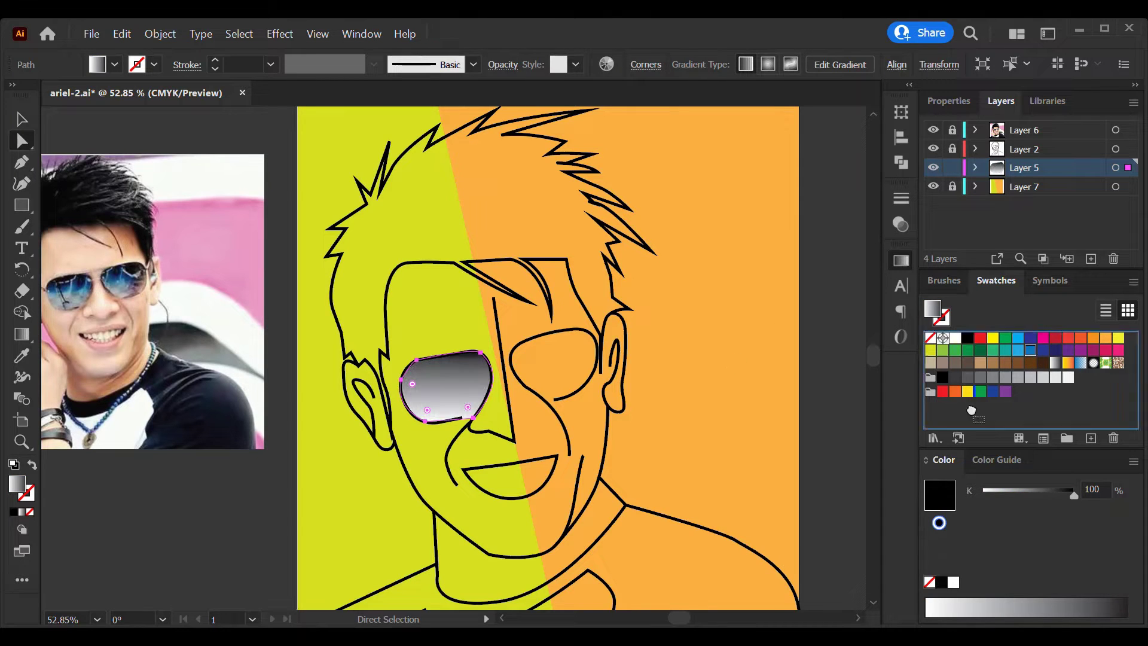
left_click(1031, 350)
left_click_drag(1043, 350, 840, 422)
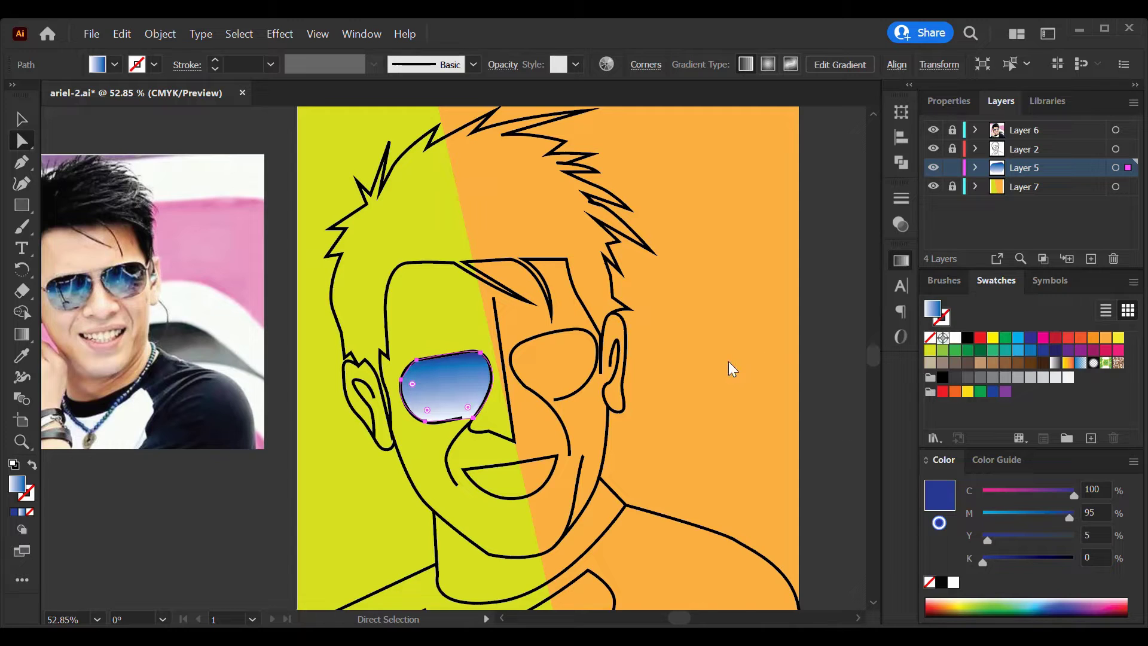
left_click(869, 285)
- Draw the right sunglasses lens as a closed shape with the same blue-to-white gradient
left_click(528, 388)
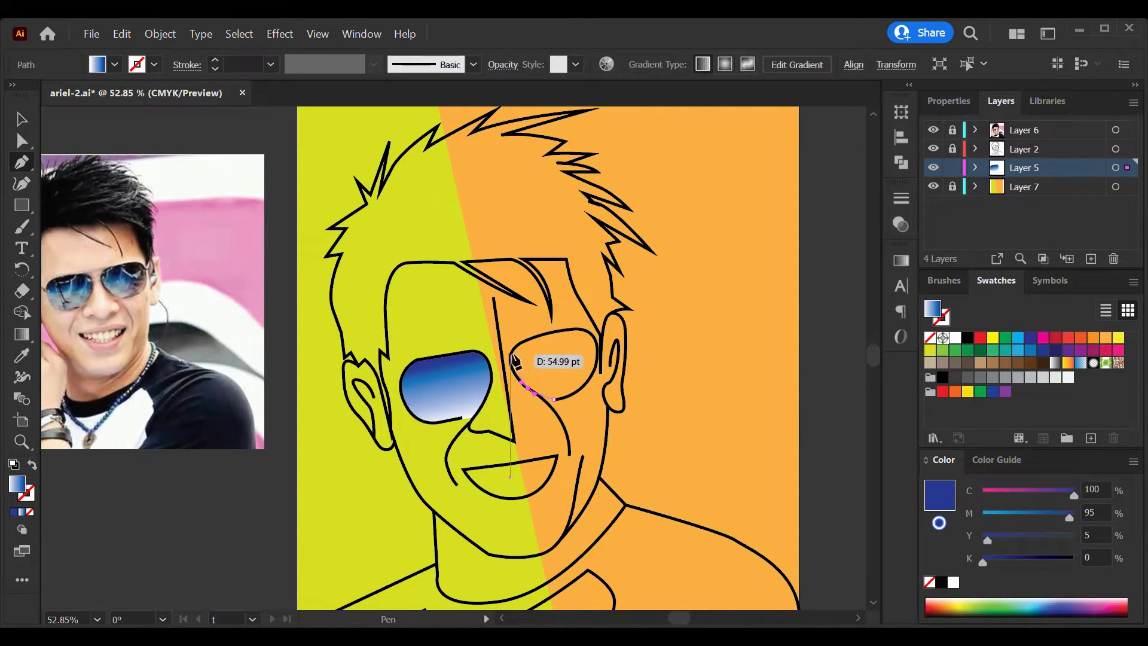
left_click_drag(521, 343, 596, 363)
left_click_drag(557, 408, 592, 396)
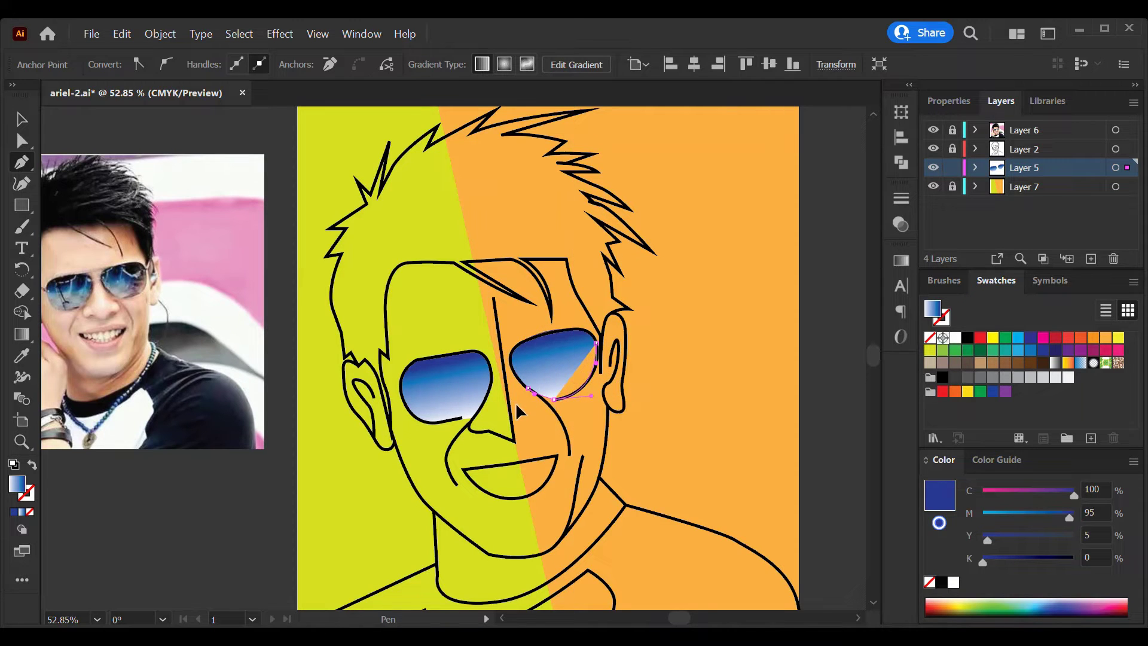
key("v")
left_click(827, 432)
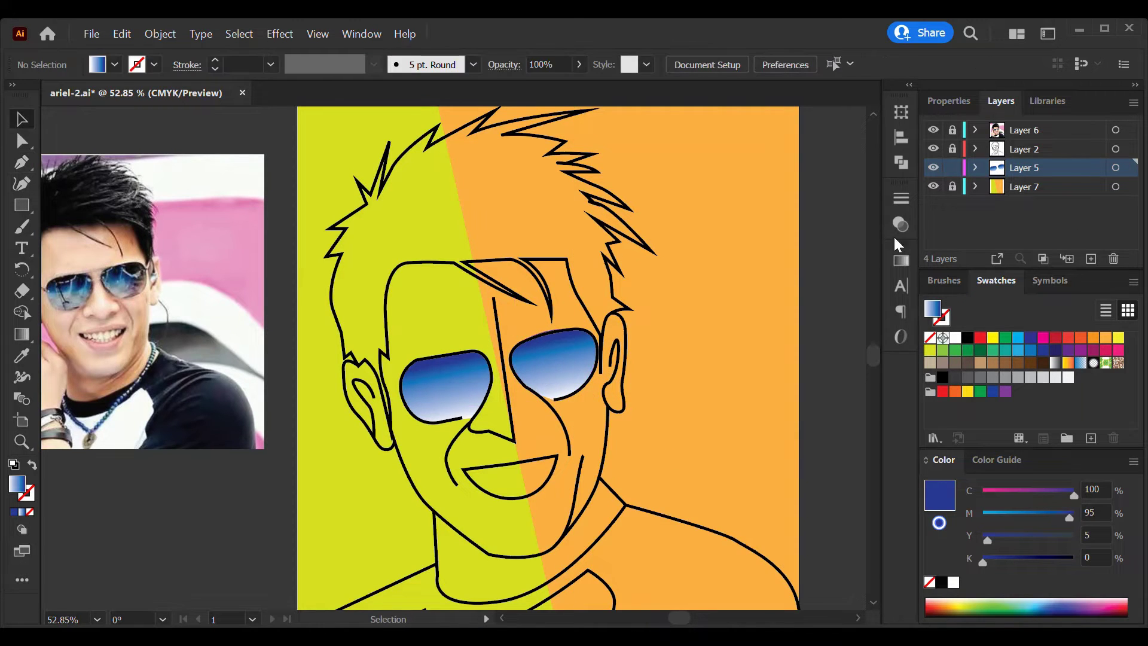
- Start the hair shape on Layer 5 with a C=85 M=50 Y=0 K=0 fill, tracing from the left sideburn along the fringe to the right ear
left_click(1030, 349)
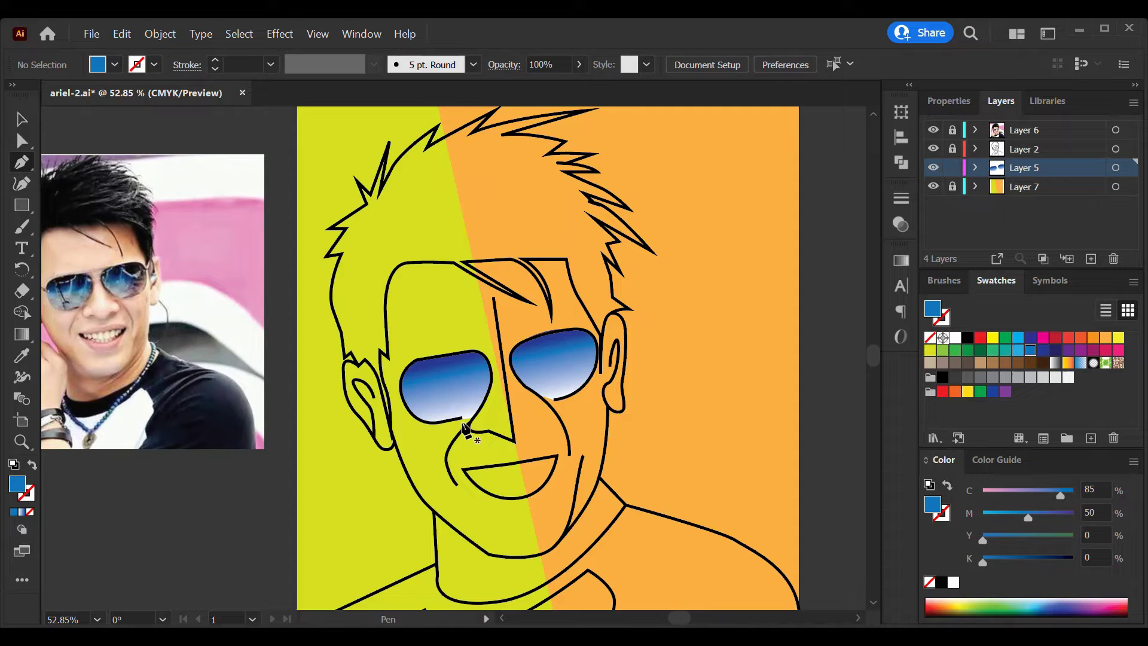
left_click(388, 395)
left_click(381, 364)
left_click(380, 351)
left_click(388, 358)
left_click_drag(387, 291, 463, 262)
left_click(509, 259)
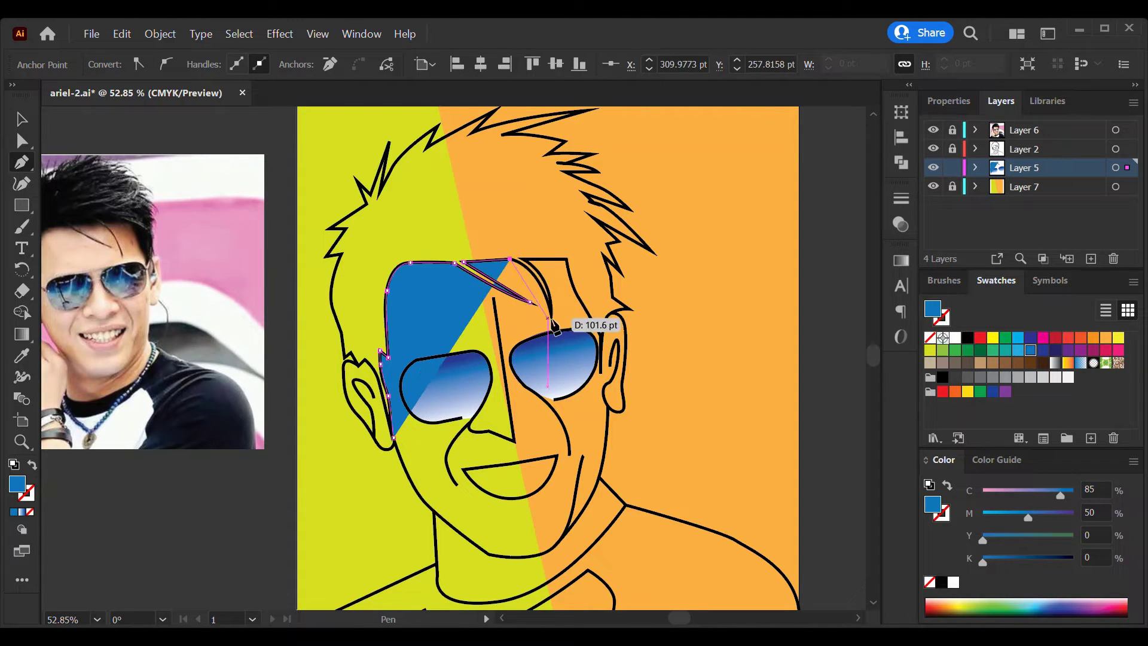
left_click_drag(555, 328, 557, 354)
left_click_drag(522, 259, 548, 268)
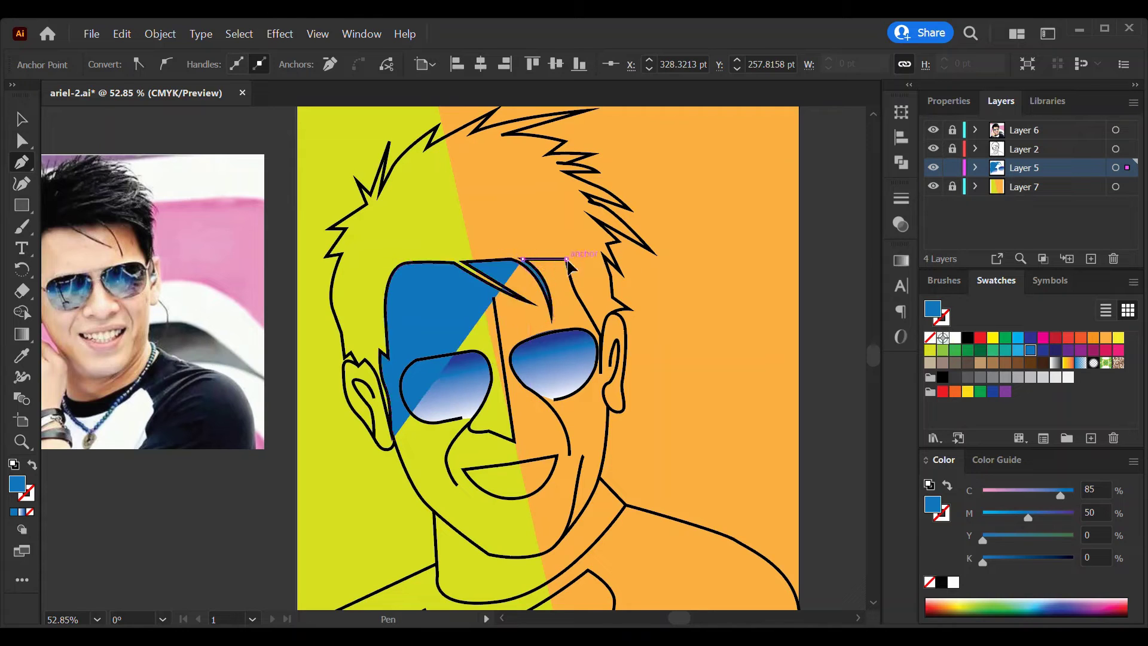
left_click(575, 291)
left_click(601, 338)
- Extend the blue hair shape up the right side, following each spiky tip of the line art towards the crown
left_click_drag(611, 313, 622, 311)
left_click(631, 309)
left_click(613, 297)
left_click(609, 270)
left_click(603, 255)
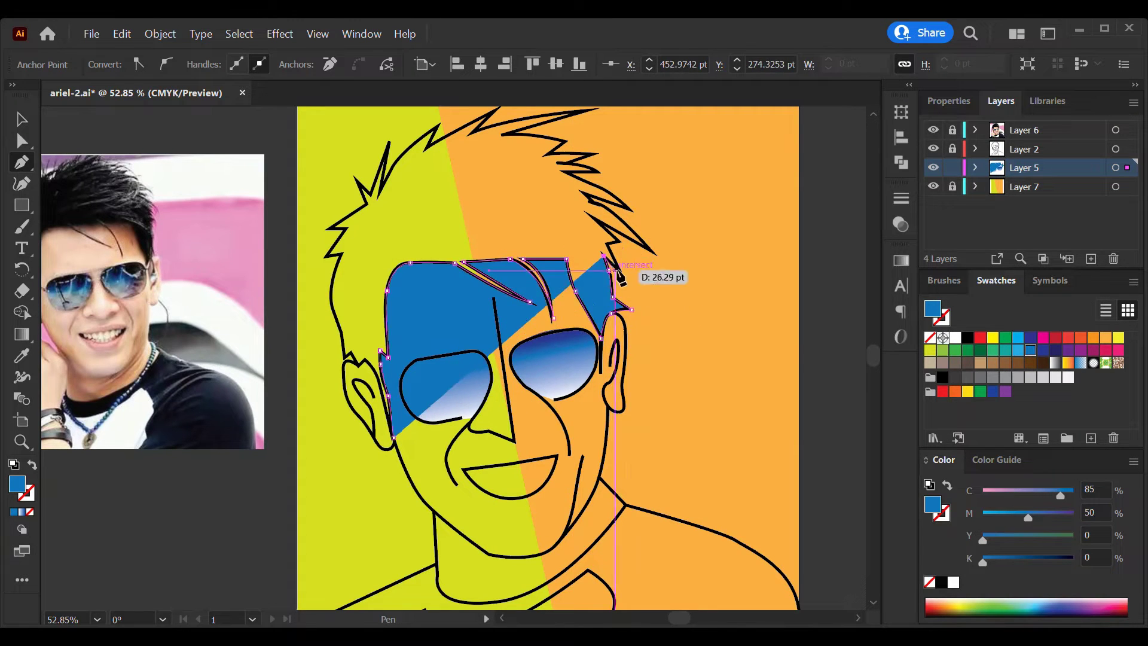
left_click(621, 272)
left_click(619, 241)
left_click(652, 250)
left_click(611, 208)
left_click(593, 202)
left_click(588, 211)
left_click(580, 192)
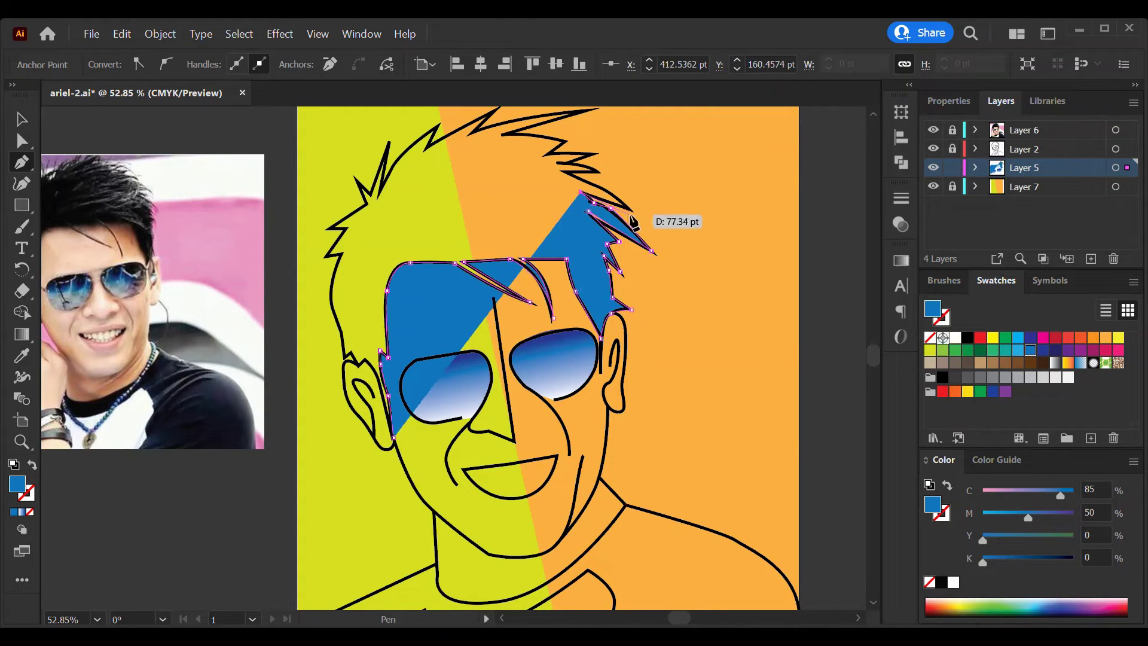
left_click(632, 210)
left_click(601, 188)
left_click(562, 174)
left_click(595, 170)
left_click(566, 164)
left_click(592, 154)
left_click(549, 153)
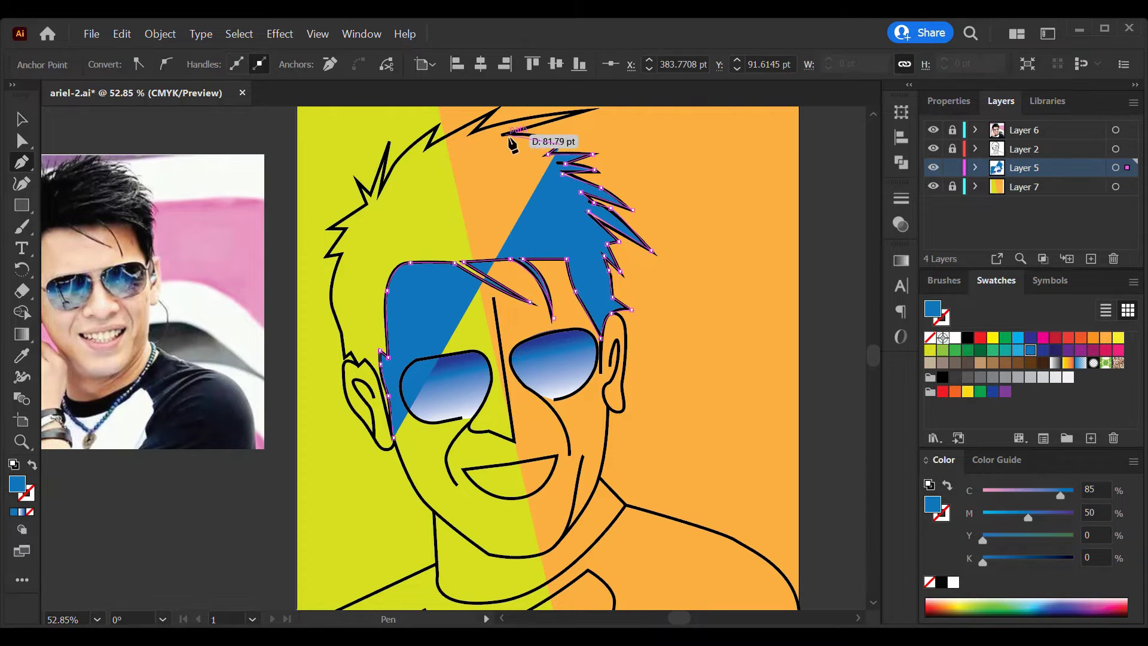
- Trace the crown and left-side spikes down to the left ear and close the blue hair shape
left_click(507, 134)
left_click(587, 110)
scroll(592, 113, "up", 1)
left_click(496, 120)
left_click(474, 144)
left_click(435, 139)
left_click(426, 163)
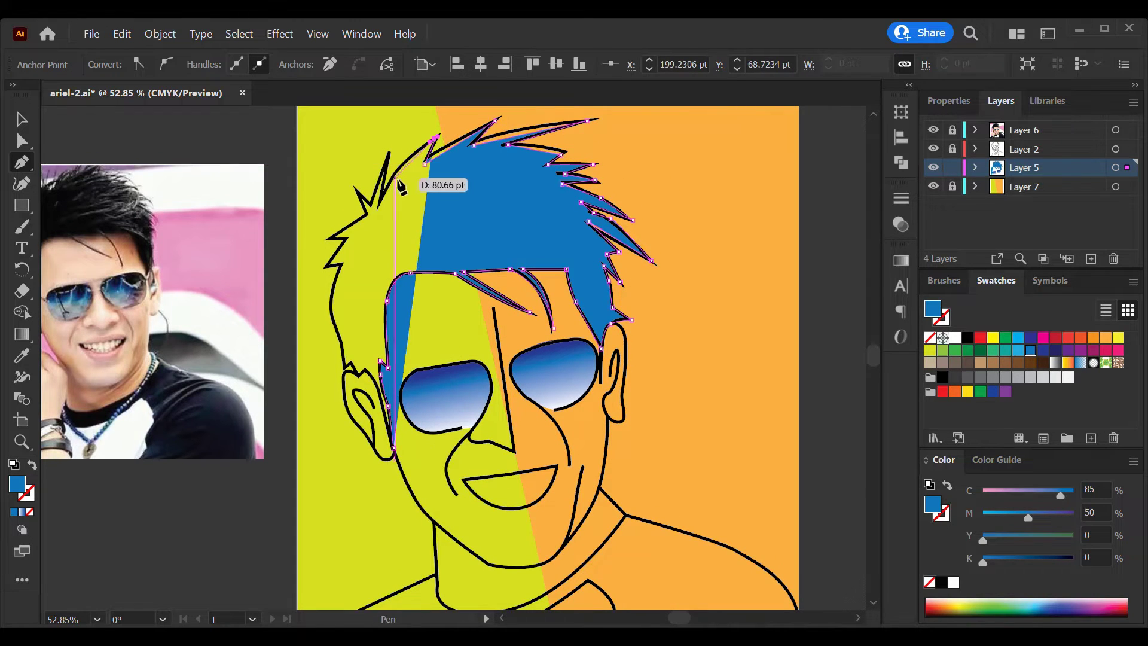
left_click(397, 177)
left_click(389, 155)
left_click(379, 209)
left_click(353, 186)
left_click(365, 213)
left_click(336, 234)
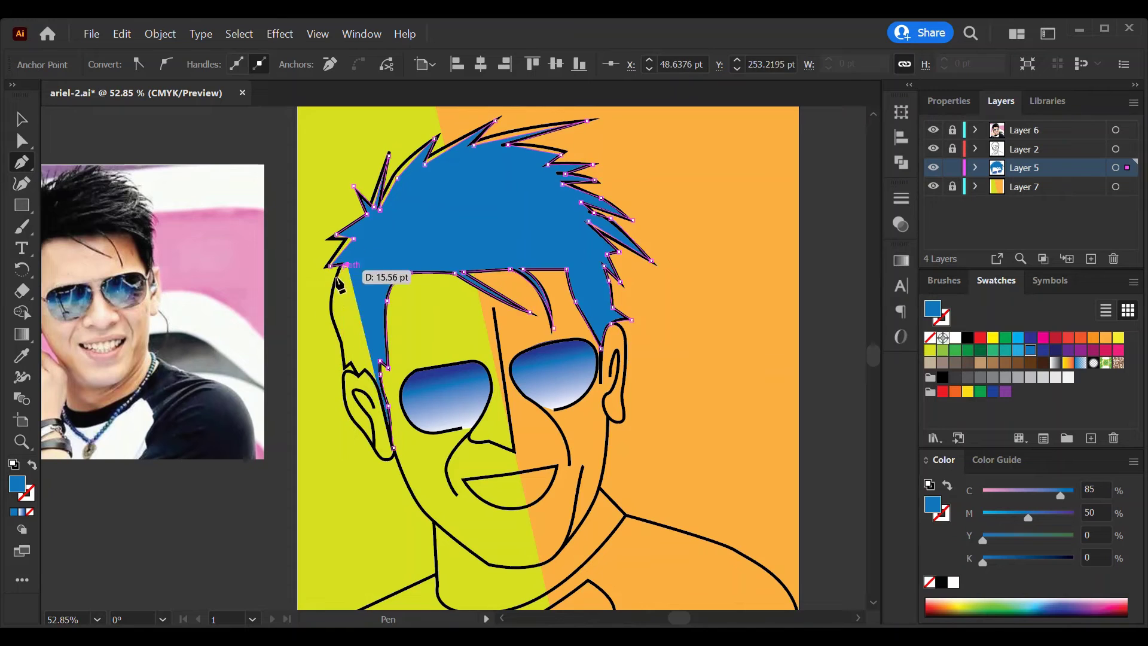
left_click(345, 363)
left_click(356, 362)
left_click(394, 449)
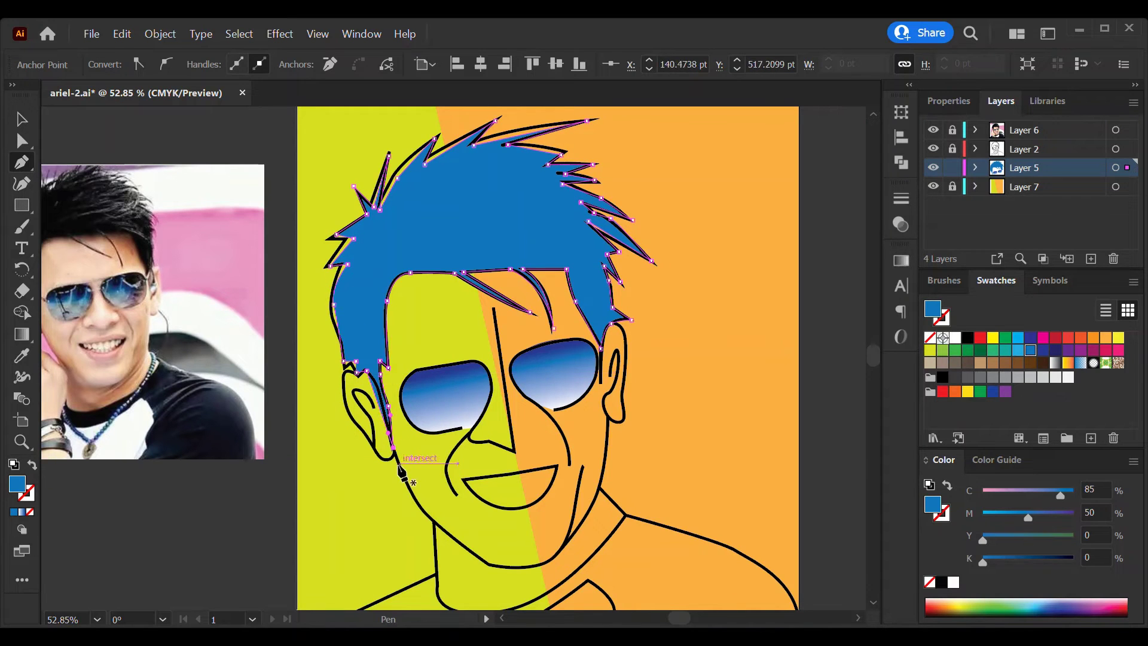
left_click(590, 404, "ctrl")
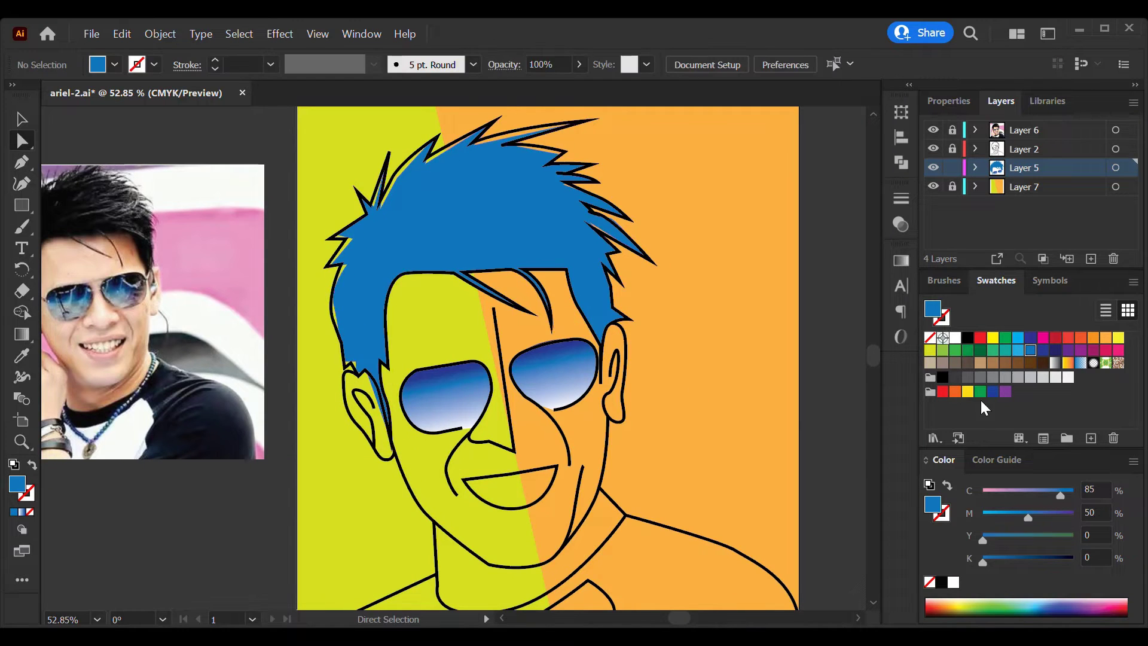
- Draw a closed jagged inner hair shape filled dark blue (C=100 M=95 Y=5 K=0), overlapping the upper face below the hairline
left_click(359, 345)
left_click(342, 298)
left_click(358, 270)
left_click(358, 237)
left_click(374, 219)
left_click(401, 207)
left_click(410, 218)
left_click(486, 170)
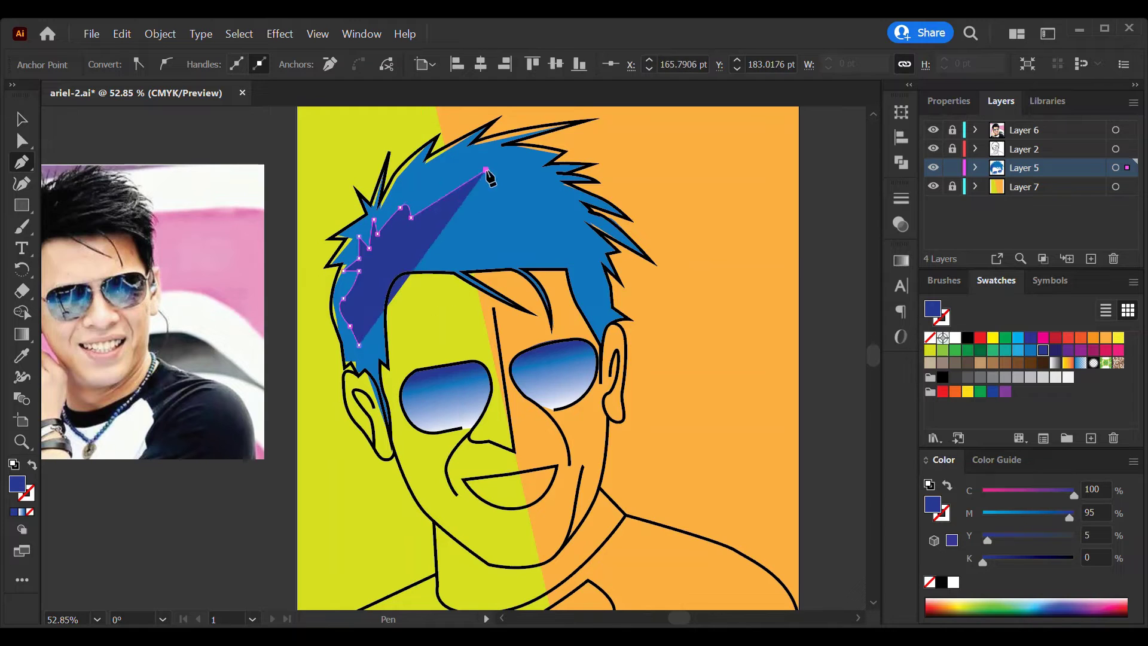
left_click(463, 196)
left_click(541, 182)
left_click(514, 200)
left_click(572, 208)
left_click(554, 216)
left_click(590, 423)
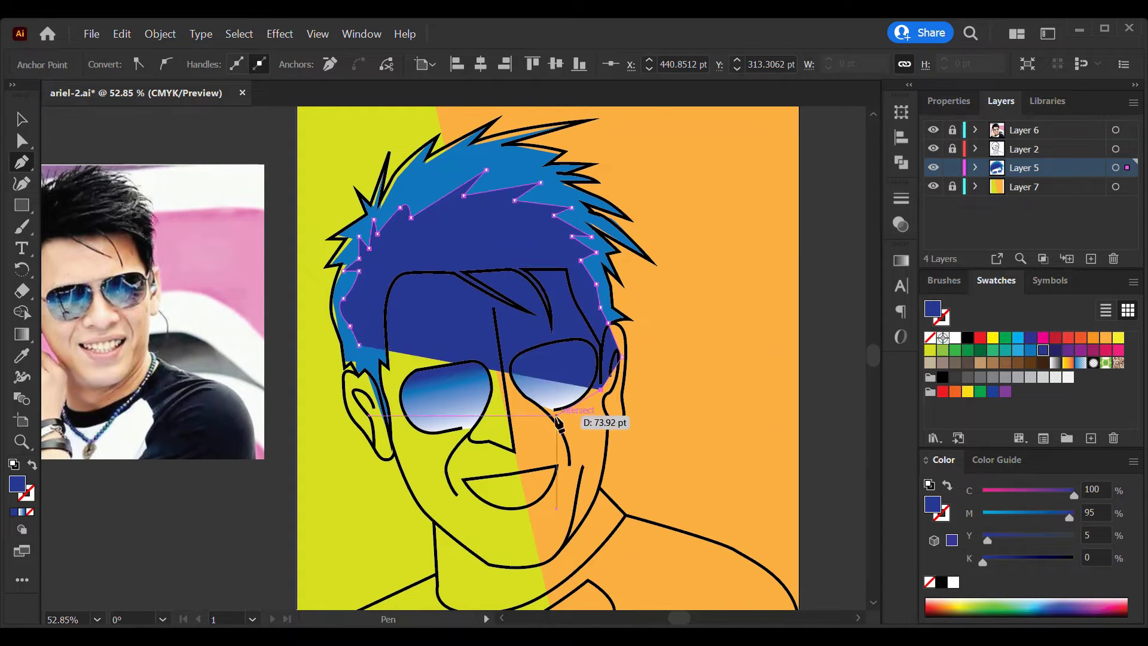
left_click(385, 389)
left_click(371, 346)
- Remove the part of the dark blue shape that covers the face with the Shape Builder on both hair shapes
key("v")
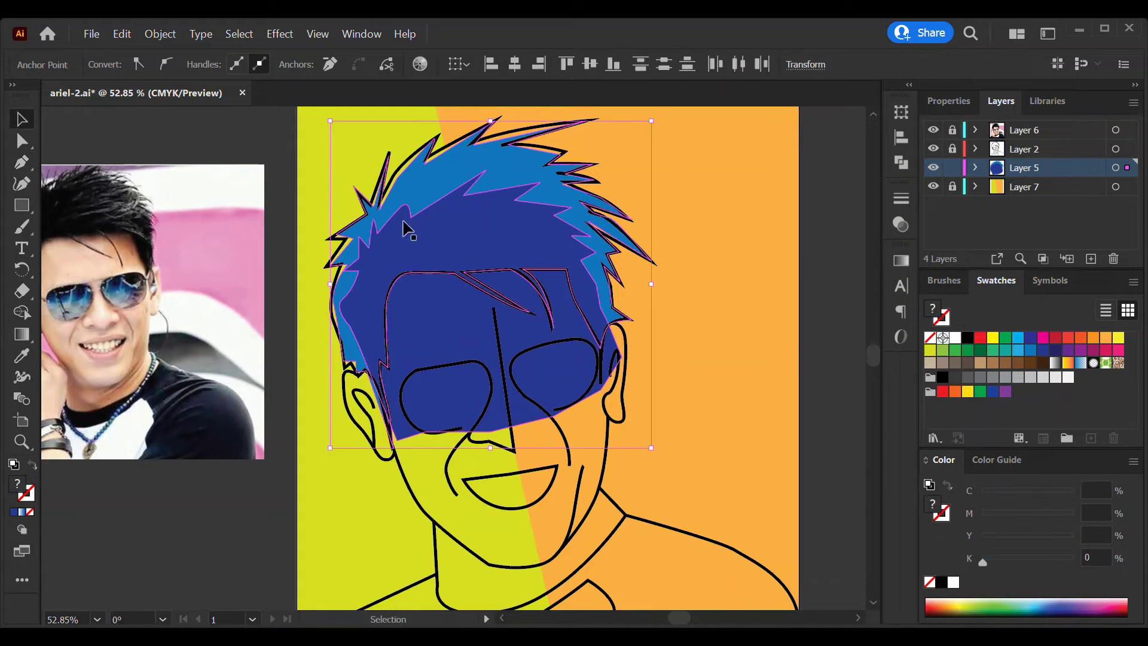
left_click(22, 312)
left_click(451, 328, "alt")
key("v")
key("ctrl+shift+a")
- Draw the shirt as a closed dark blue shape along the shoulders, collar and artboard bottom, and nudge its left edge
left_click_drag(583, 501, 581, 471)
scroll(508, 568, "down", 4)
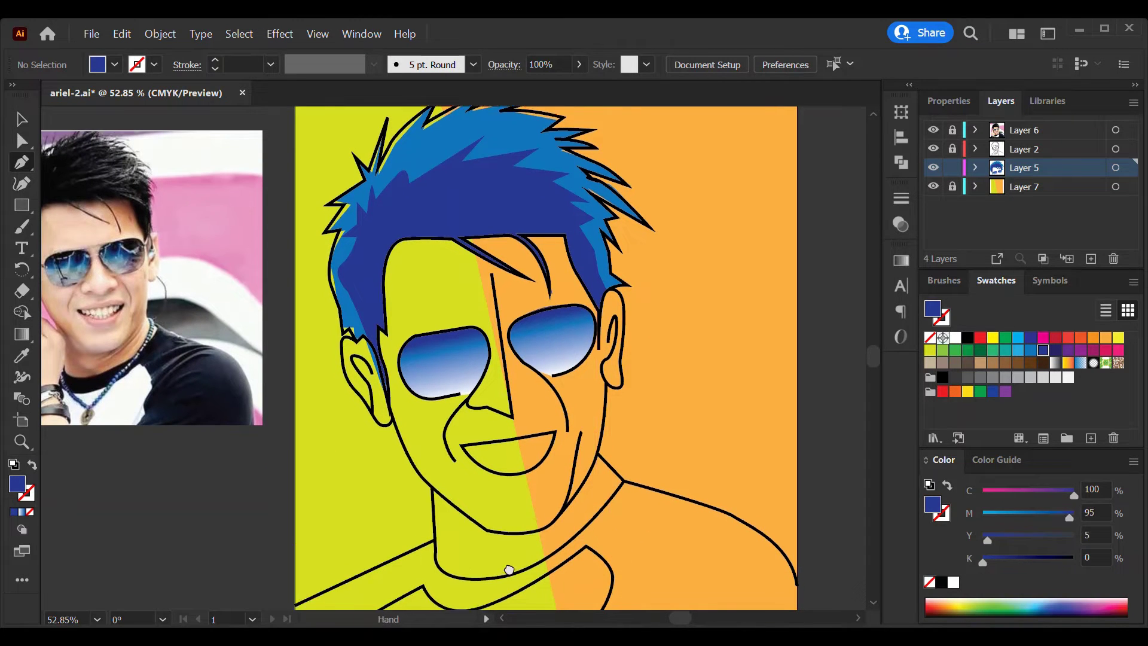
left_click(288, 492)
left_click(424, 428)
left_click(429, 454)
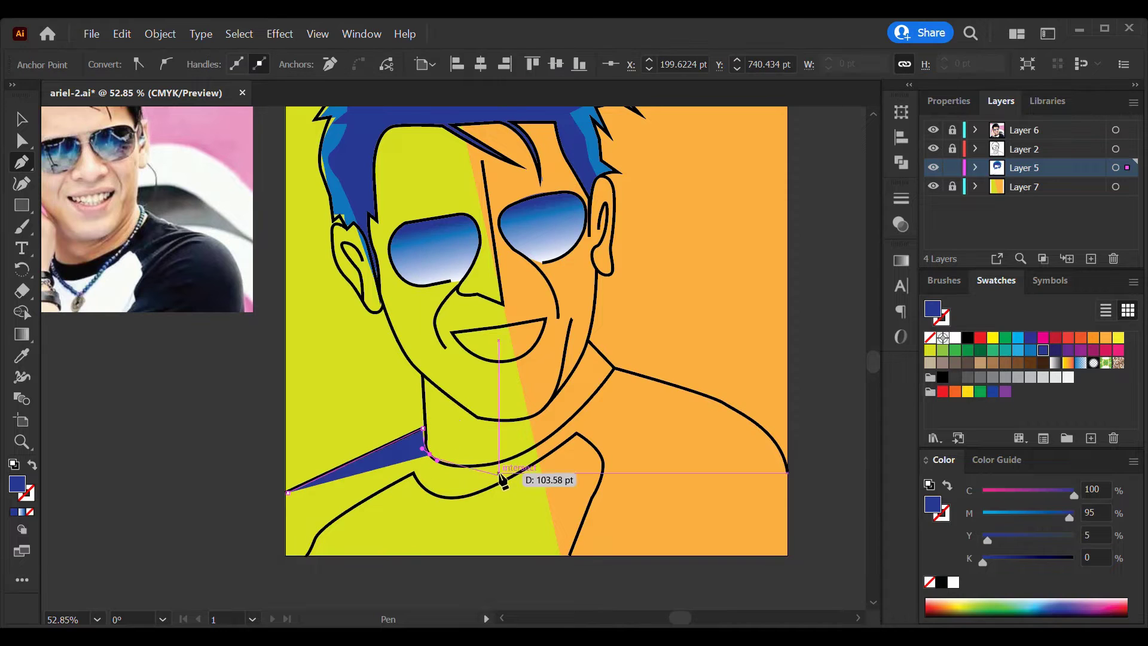
left_click(505, 460)
left_click(576, 412)
left_click_drag(611, 372, 612, 385)
left_click(746, 416)
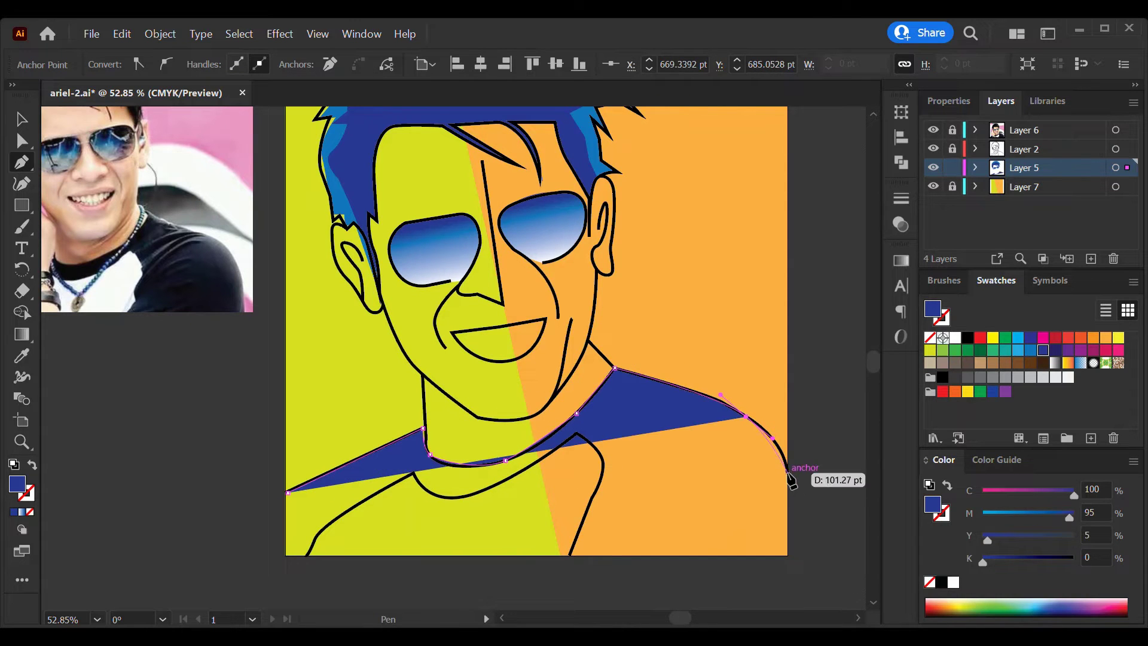
left_click(788, 473)
left_click(786, 557)
left_click(286, 555)
key("a")
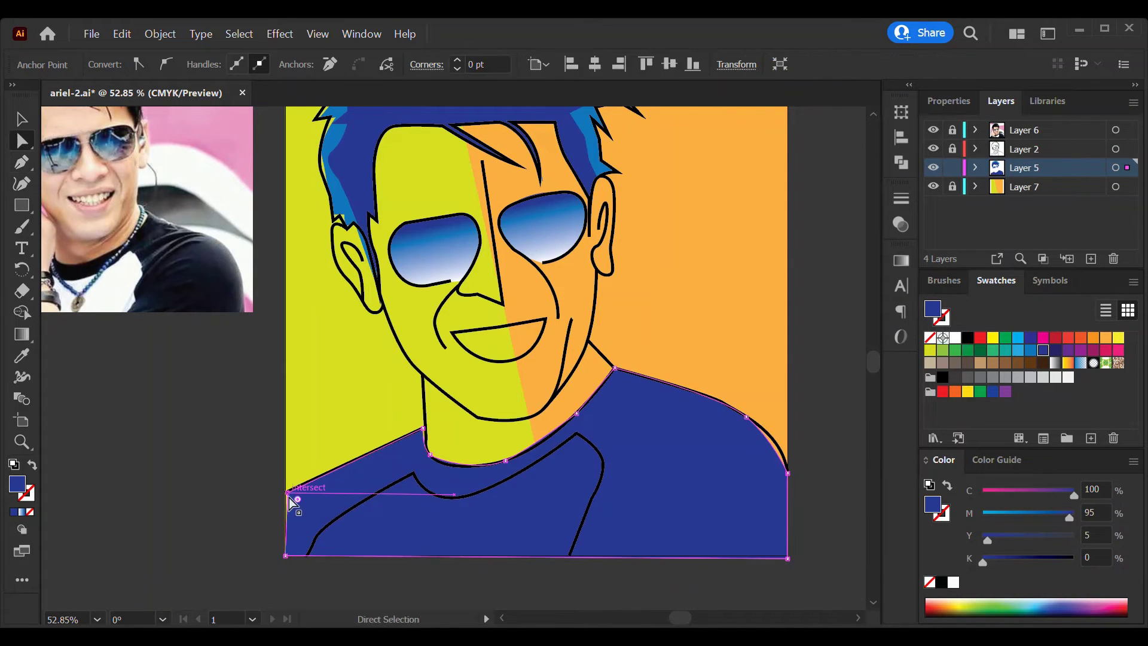
left_click_drag(290, 502, 292, 494)
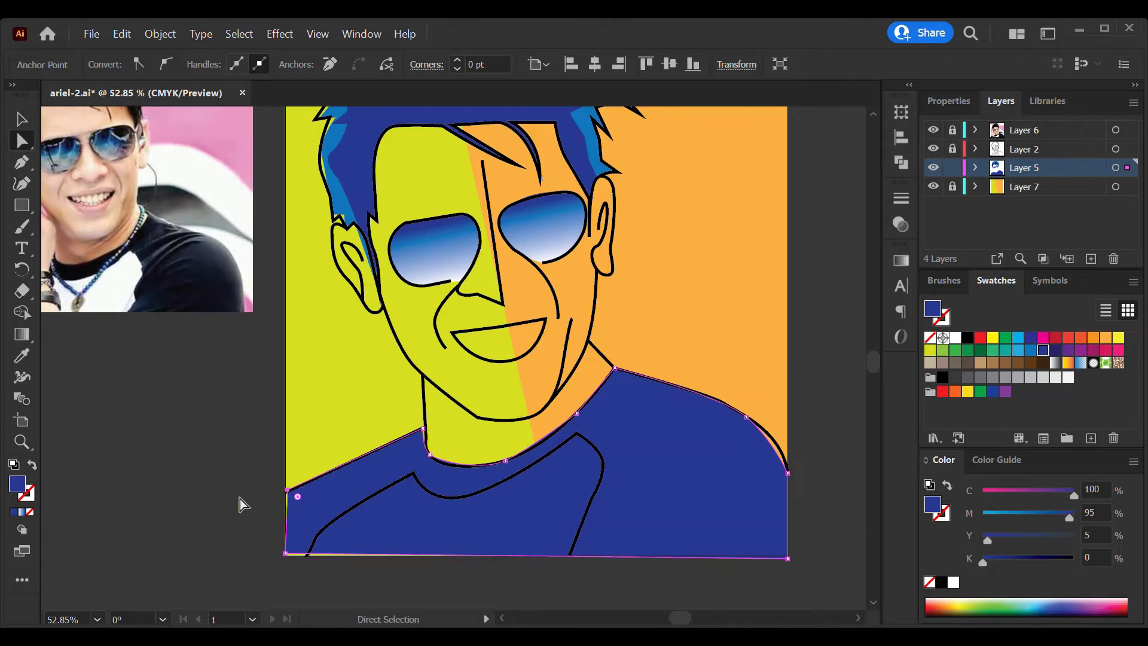
left_click(243, 502)
- Draw the shirt's front panel as a closed shape using the lighter blue sampled from the hair (C=85 M=50 Y=0 K=0)
left_click_drag(486, 430, 472, 491)
key("i")
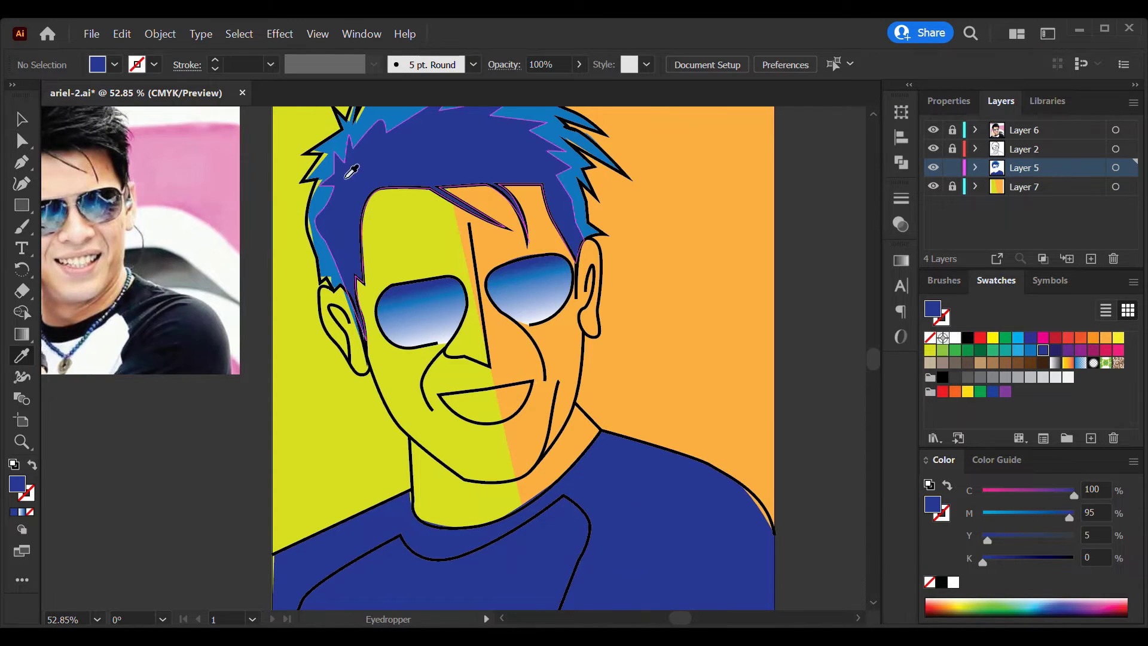
left_click(326, 251)
key("p")
left_click_drag(299, 598, 281, 463)
left_click(279, 483)
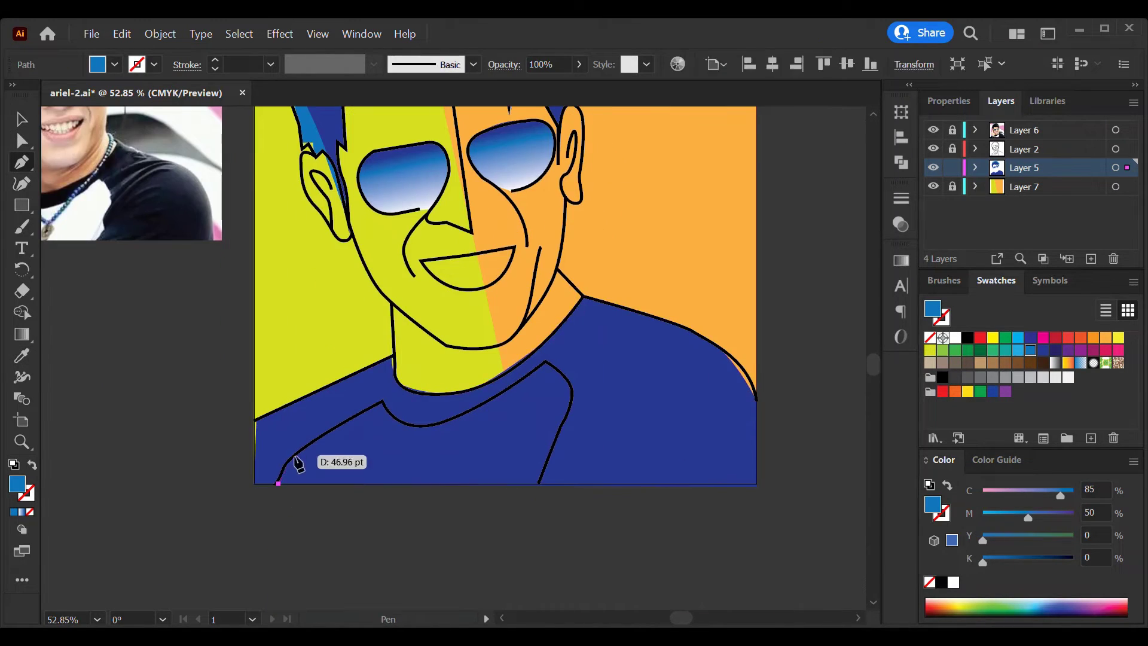
left_click(294, 455)
left_click(383, 402)
left_click(421, 428)
left_click(514, 388)
left_click(529, 375)
left_click(544, 363)
left_click(573, 404)
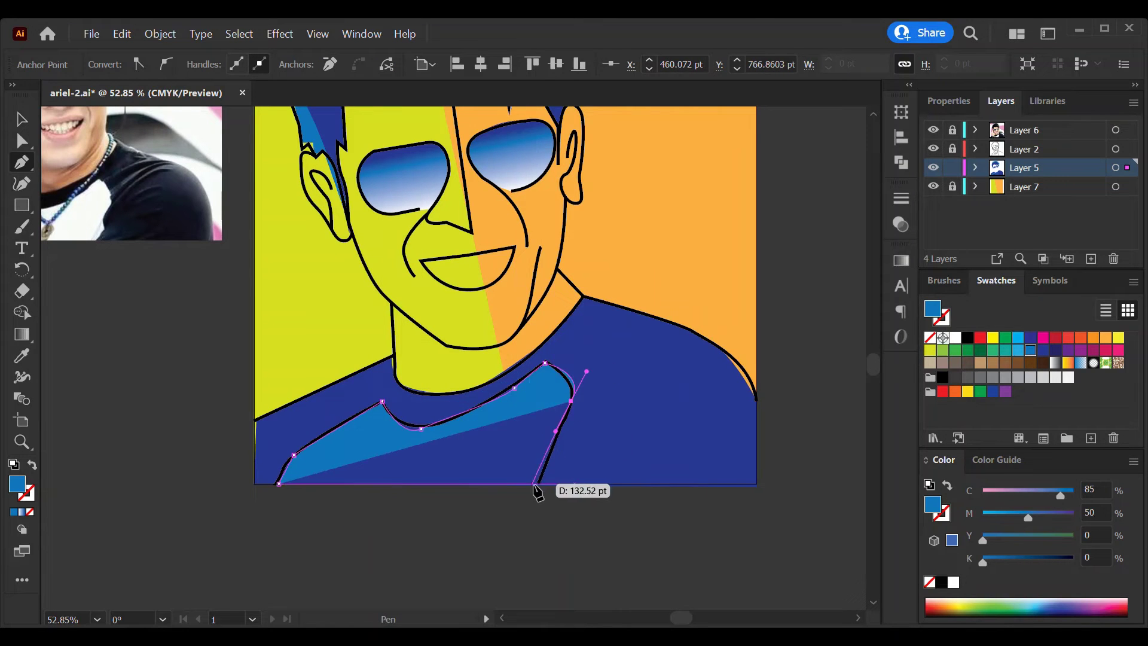
left_click(538, 486)
left_click(280, 483)
key("v")
left_click(833, 405)
- Draw the mouth as a closed shape following the smile outline
left_click_drag(826, 368, 814, 477)
key("z")
left_click(814, 476, "alt")
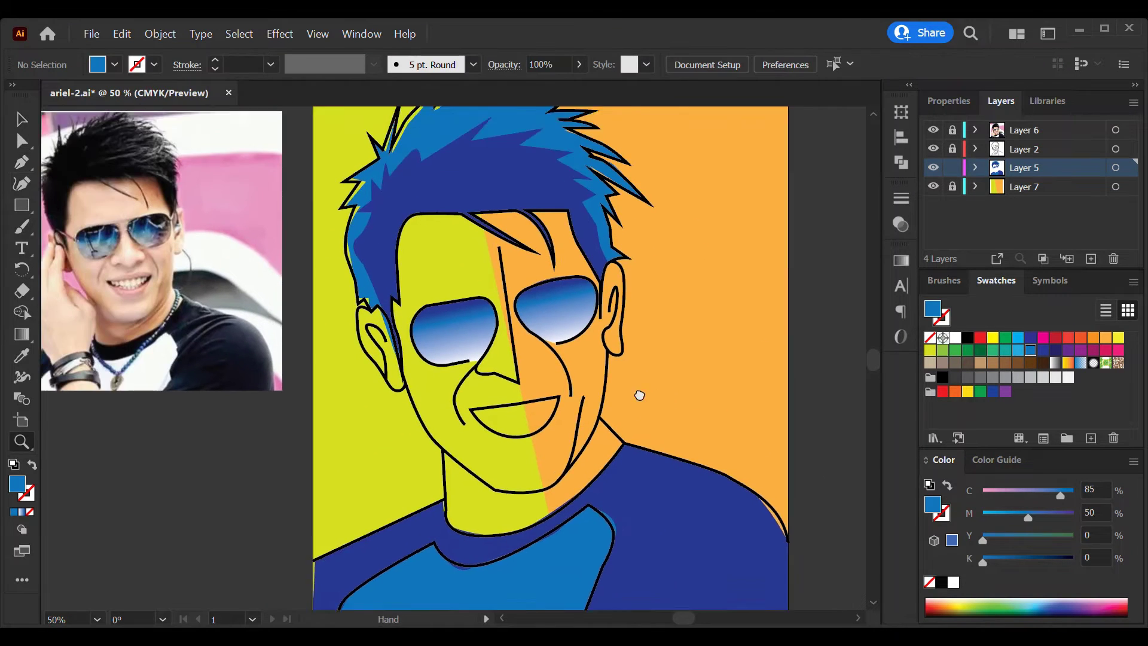
left_click_drag(638, 394, 652, 380)
left_click(495, 396)
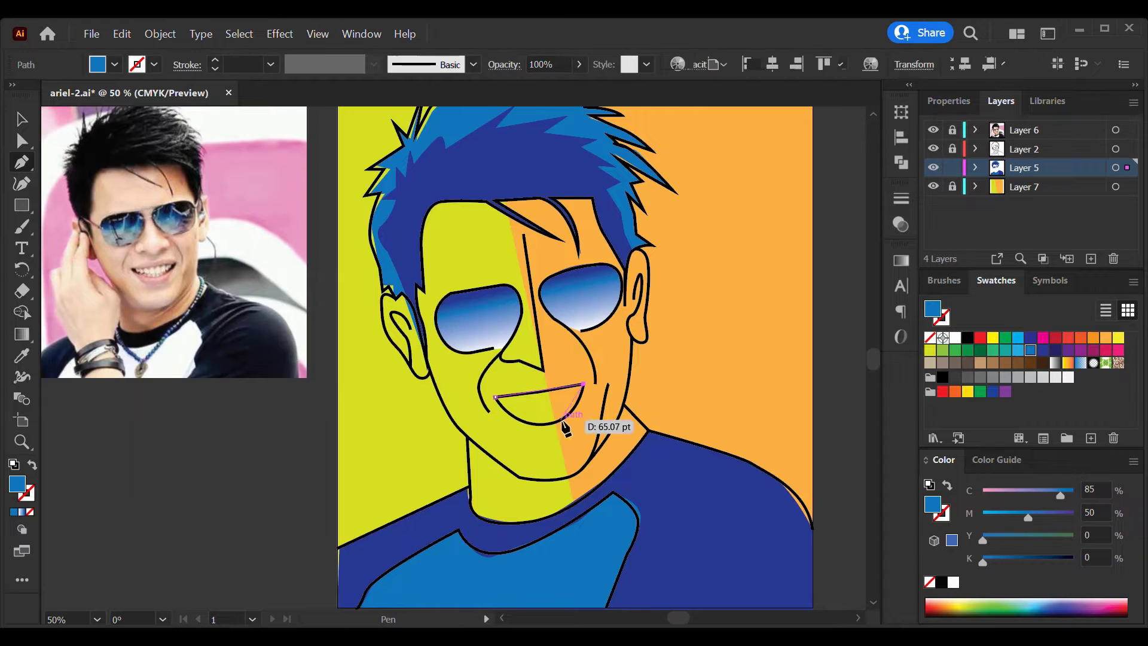
left_click(585, 383)
left_click_drag(548, 423, 570, 426)
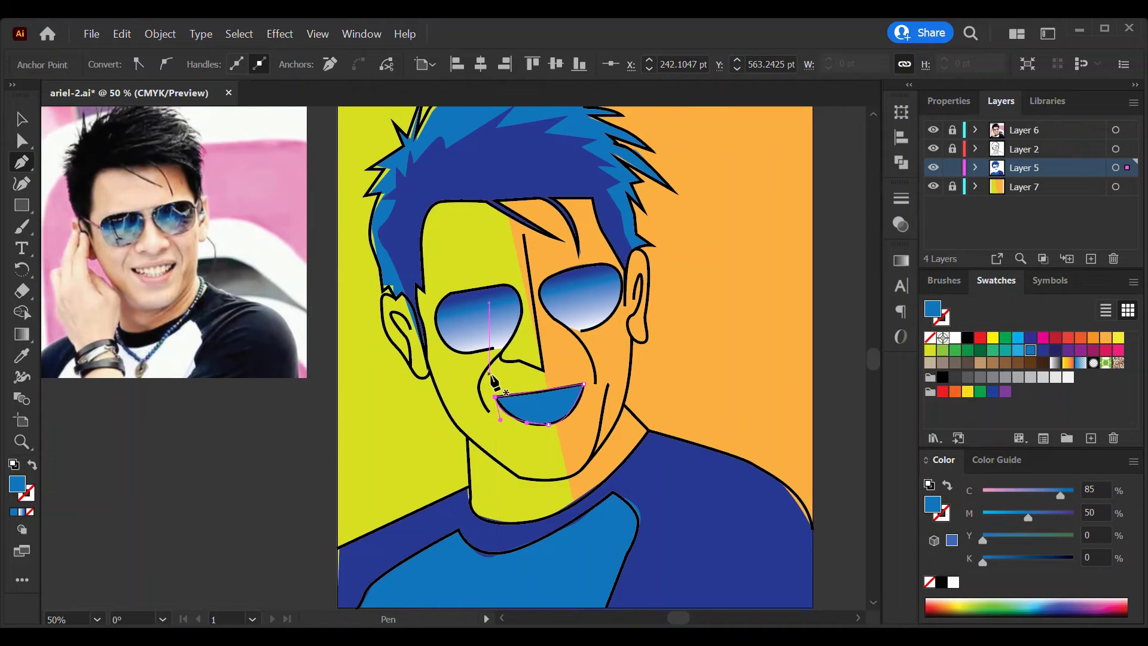
- Copy the right lens's gradient to the mouth and replace its dark blue stop with grey (C=0 M=0 Y=0 K=40)
key("i")
left_click(591, 327)
key("v")
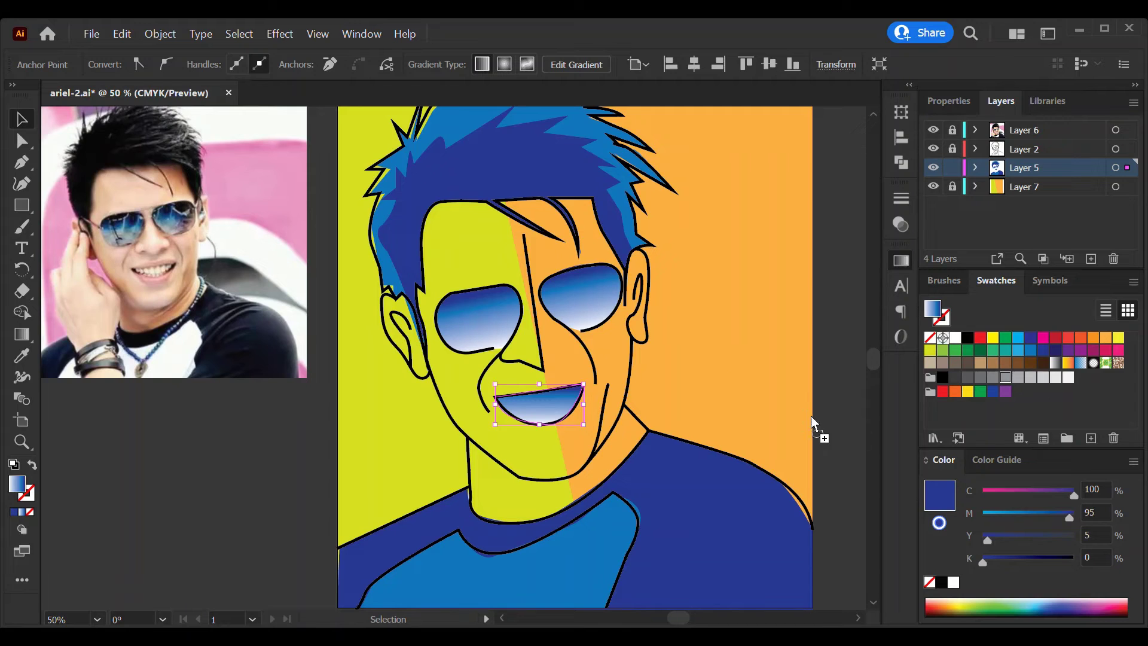
left_click_drag(812, 422, 987, 420)
left_click_drag(849, 418, 468, 414)
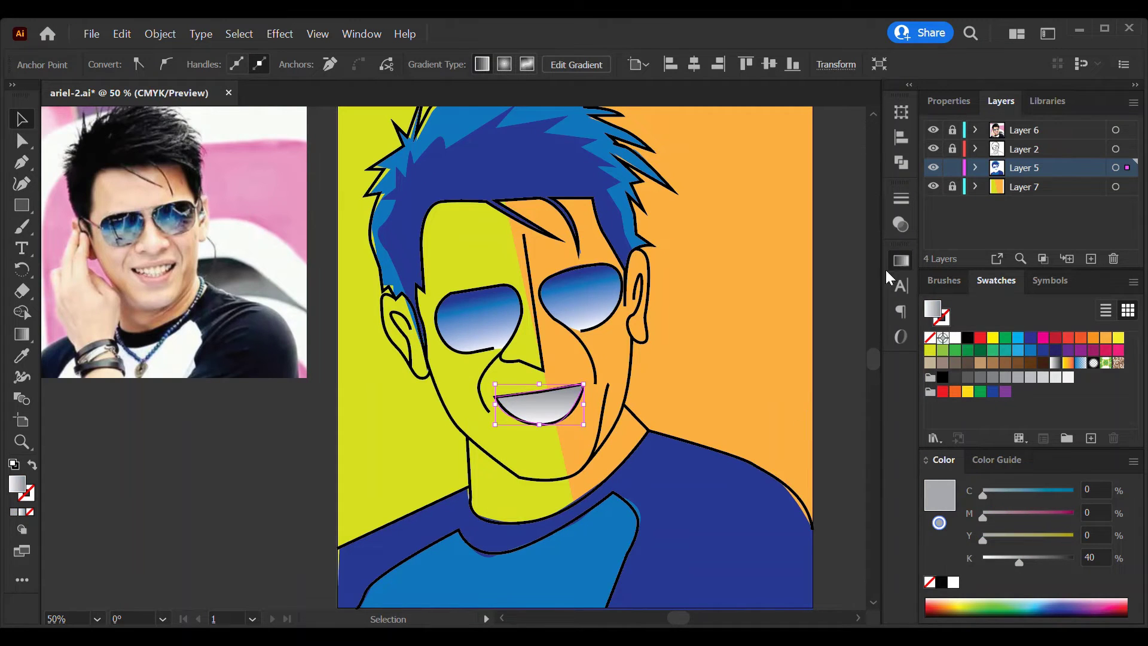
left_click(845, 257)
- On a new layer below Layer 5, draw the left half of the face, ear and neck as a closed shape filled with the green foliage pattern
left_click(1091, 259)
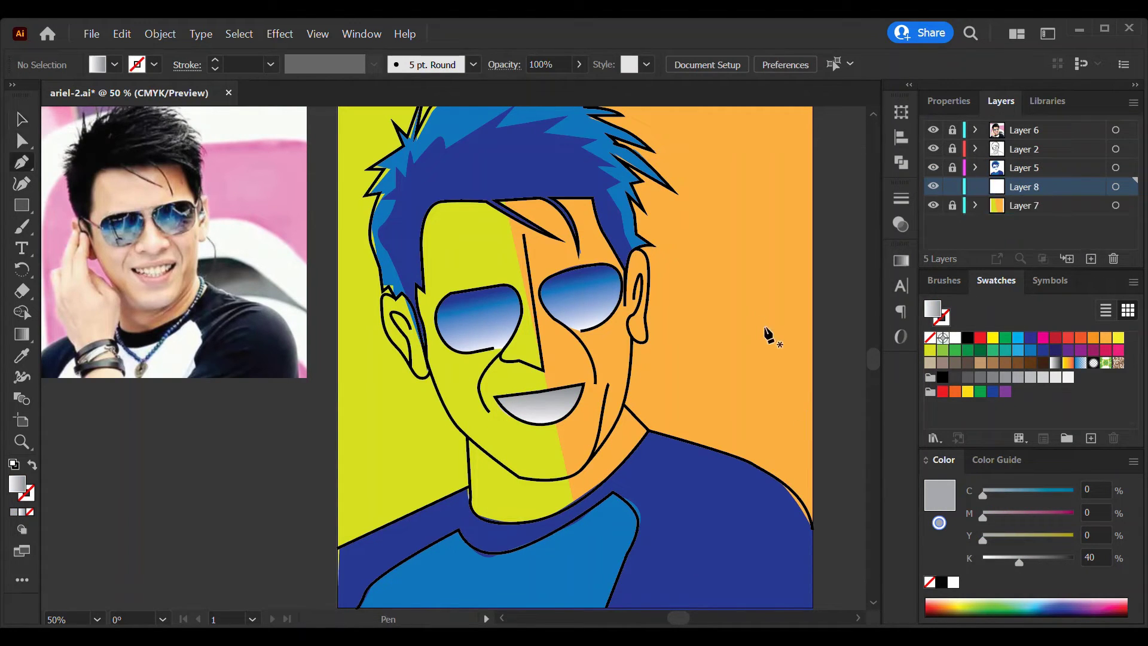
left_click(1106, 363)
left_click(524, 234)
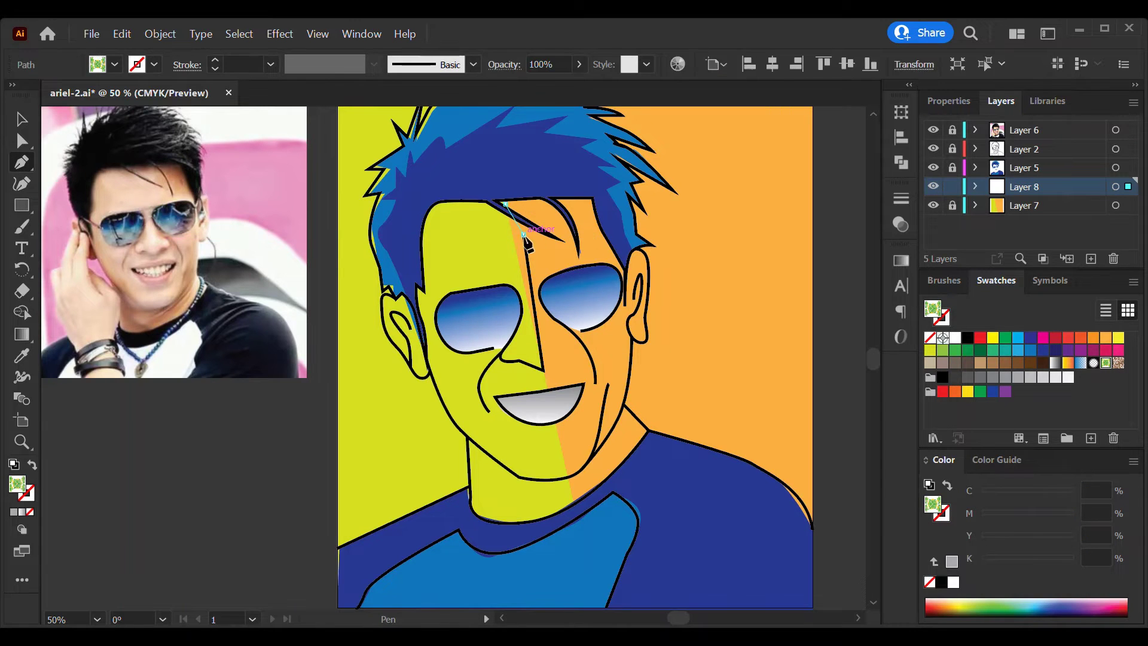
left_click(544, 370)
left_click(573, 498)
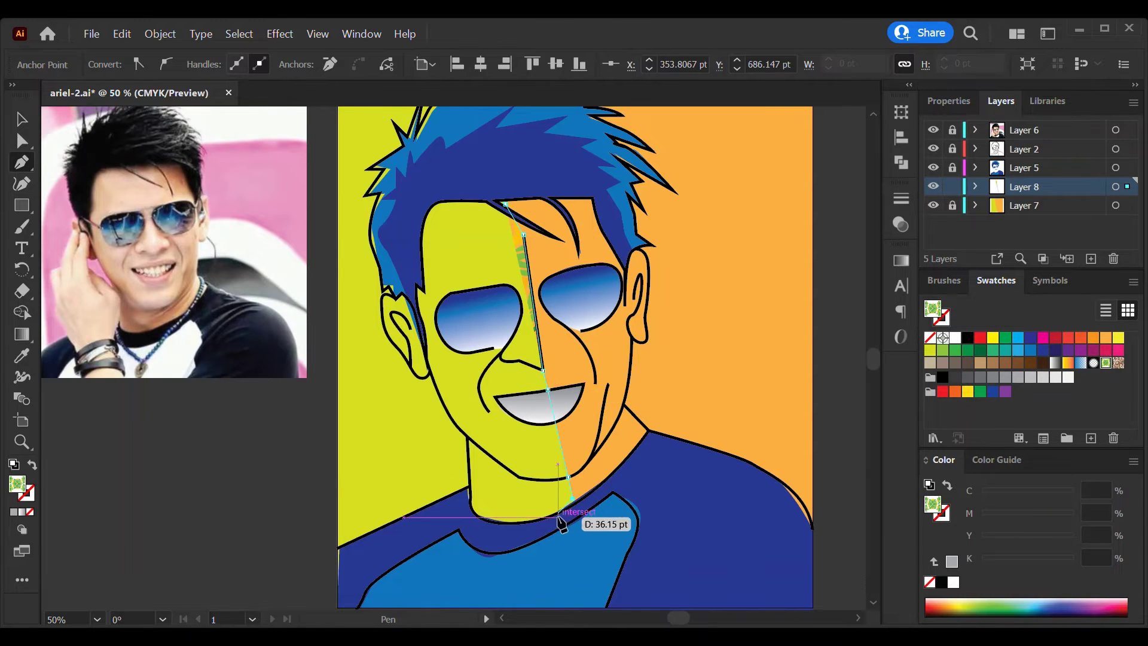
left_click(545, 518)
left_click(496, 521)
left_click(471, 506)
left_click(467, 436)
left_click(438, 390)
left_click(429, 371)
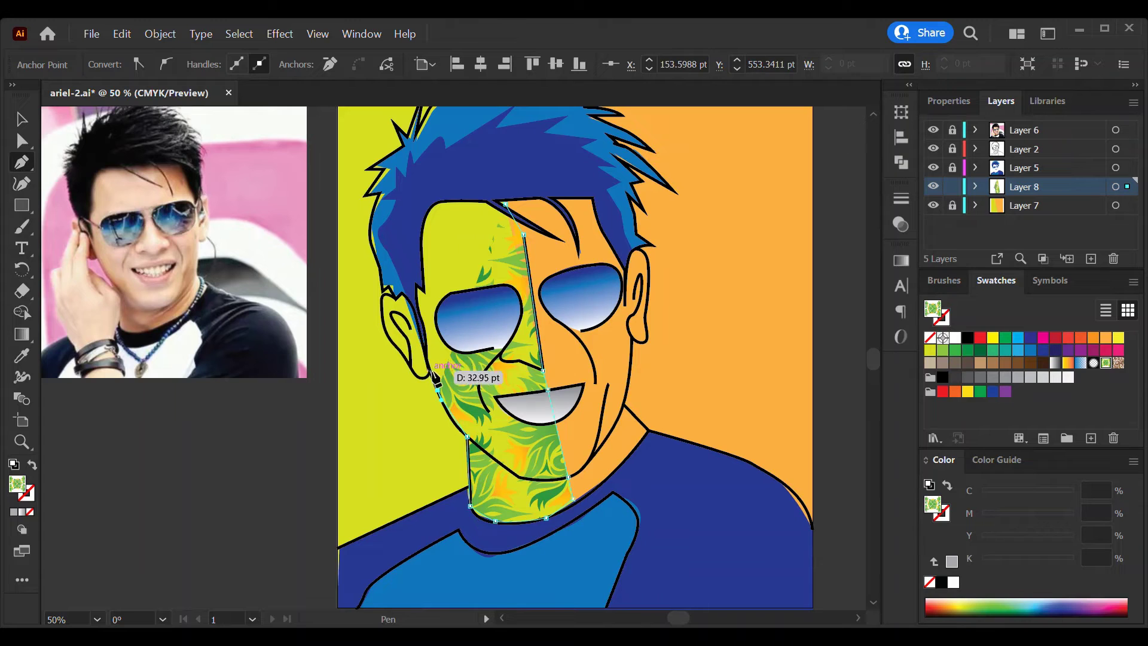
left_click(404, 355)
left_click(382, 312)
left_click(387, 295)
left_click(505, 205)
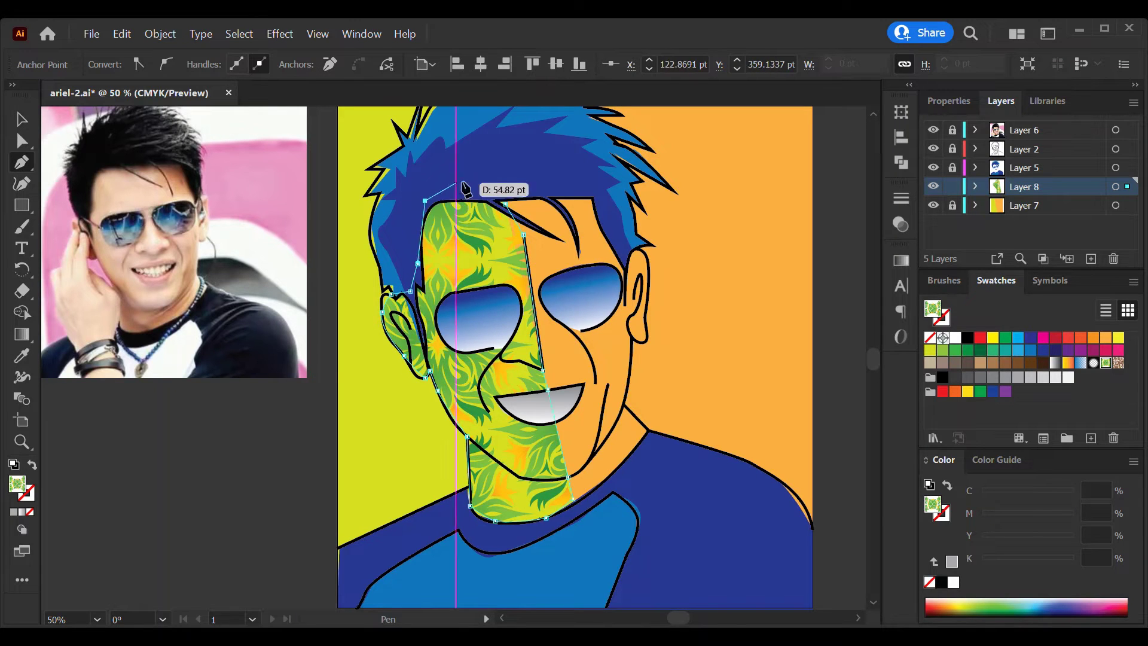
left_click(471, 181)
left_click(839, 327, "ctrl")
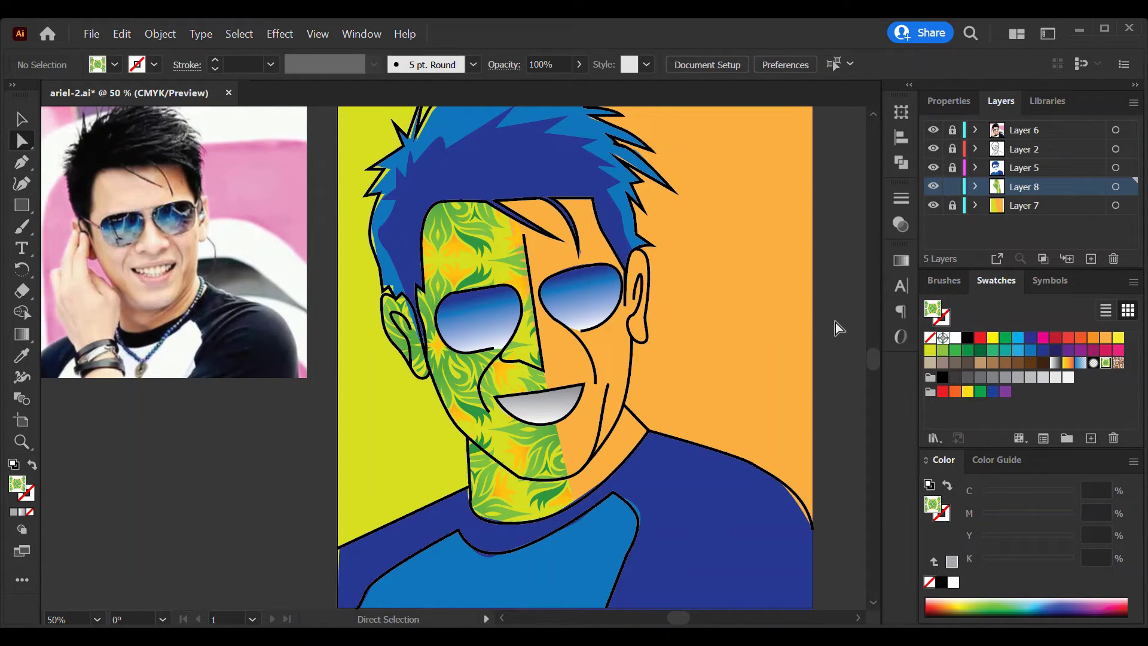
- Draw the right half of the face, ear and neck on Layer 8 as a closed shape filled with the brown swirl pattern
key("p")
left_click(512, 193)
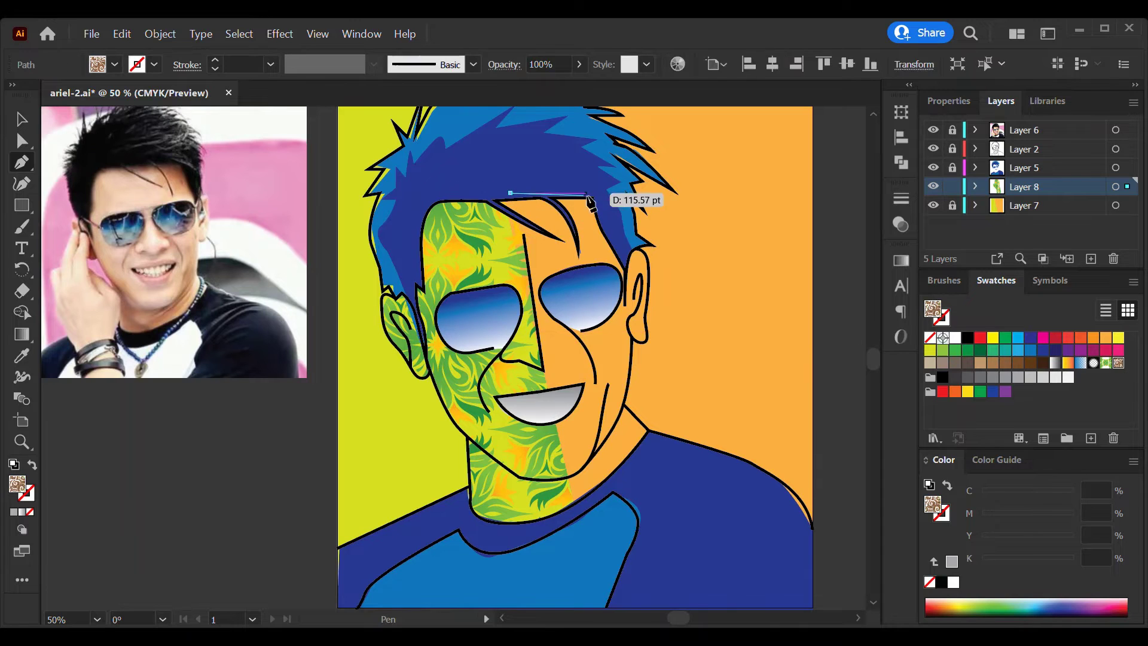
left_click(594, 189)
left_click(609, 228)
left_click(622, 258)
left_click(635, 246)
left_click(647, 258)
left_click(648, 308)
left_click(648, 336)
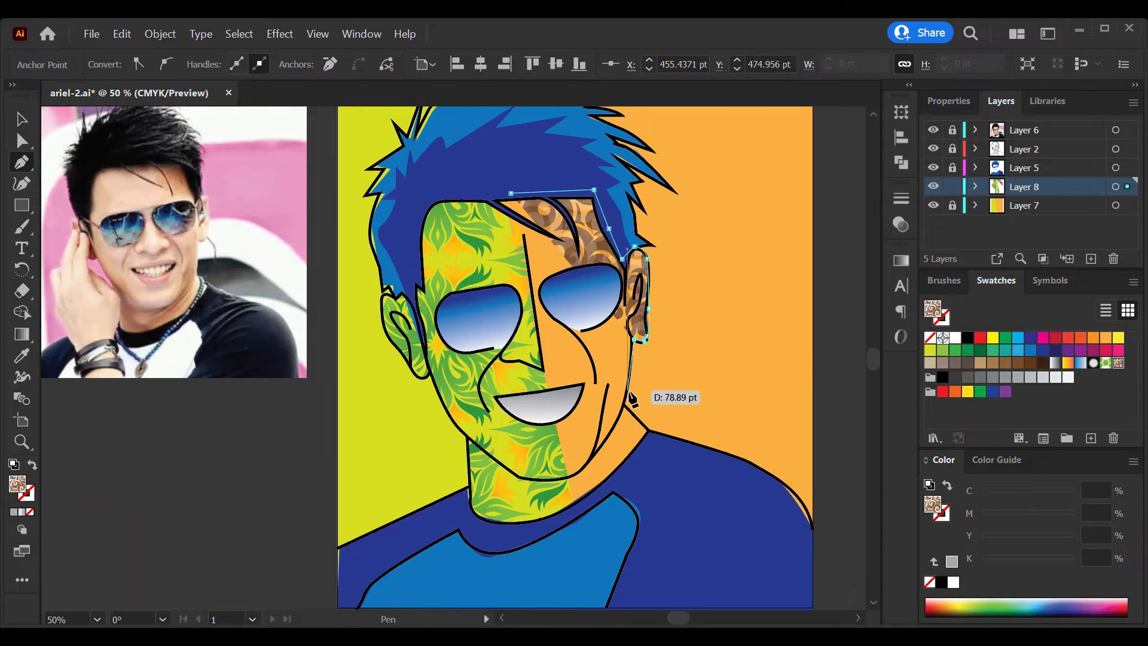
left_click(626, 392)
left_click(625, 406)
left_click(647, 430)
left_click(613, 474)
left_click(573, 503)
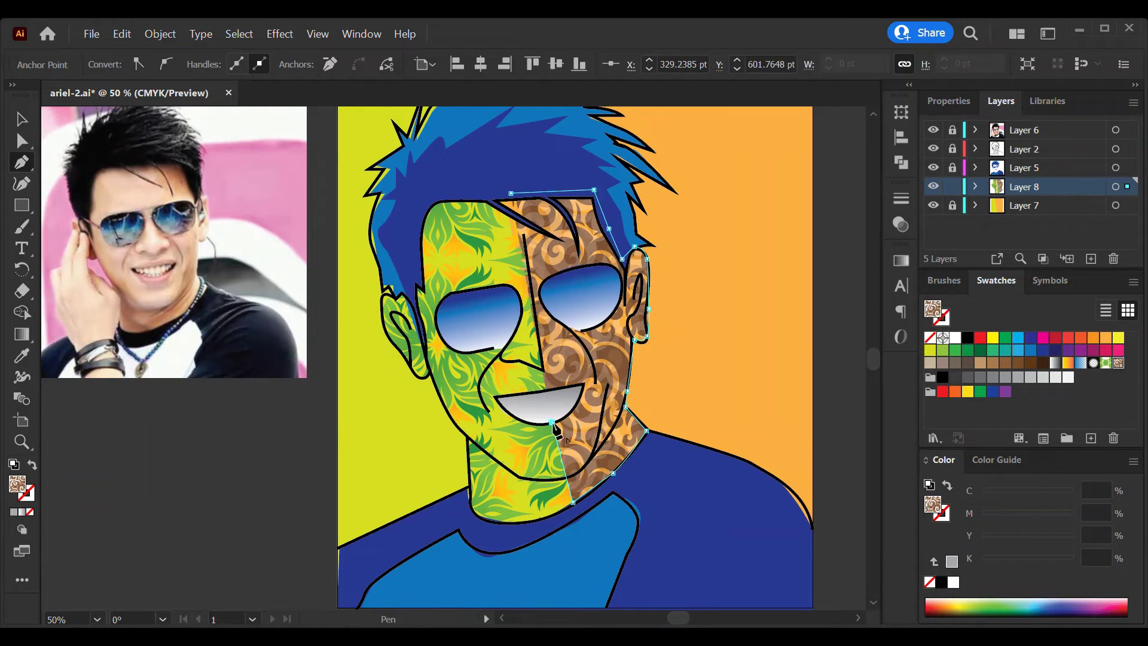
left_click(511, 193)
left_click(845, 356, "ctrl")
- Set the opacity of the brown swirl face half to 45% and the green foliage half to 80%
key("v")
left_click(623, 376)
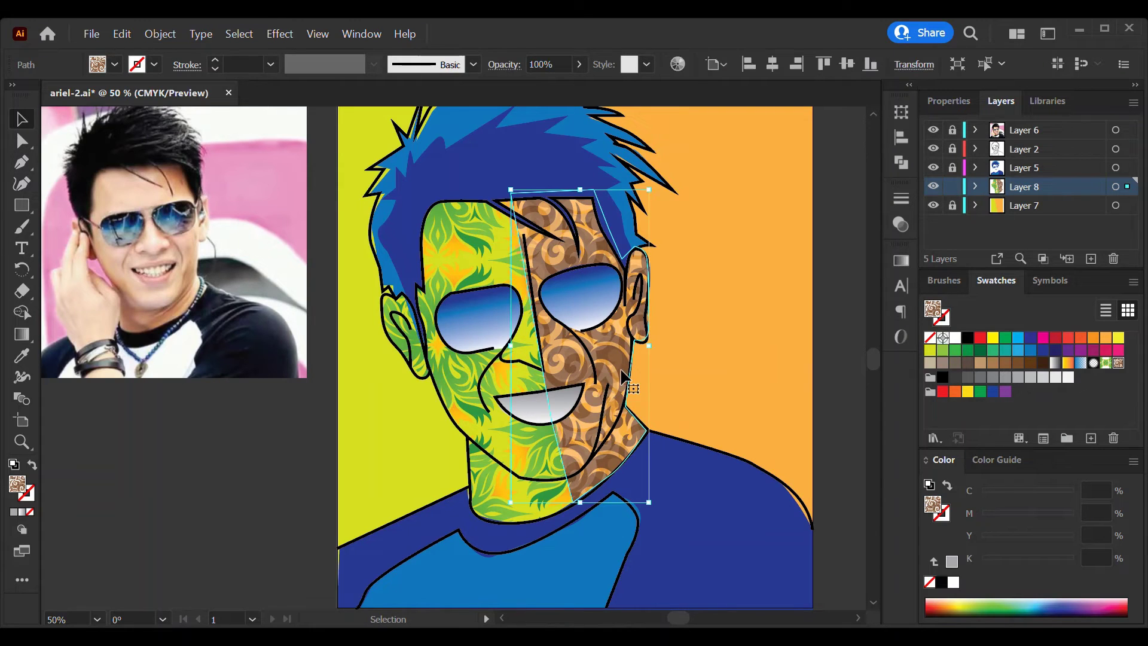
key("4")
key("5")
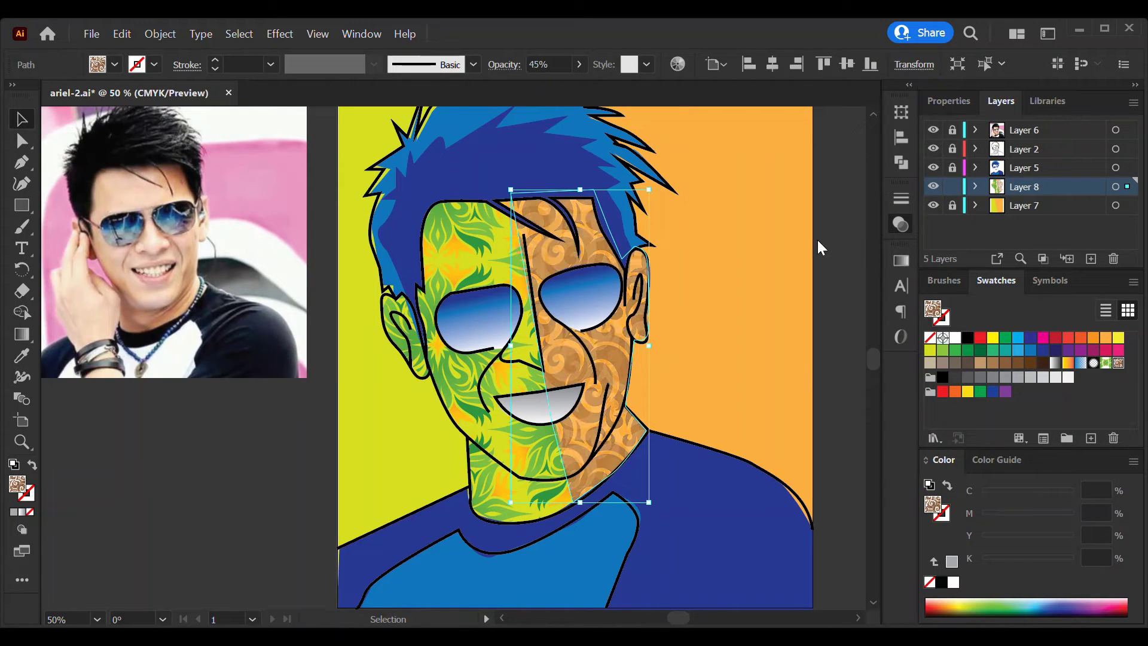
left_click(470, 251)
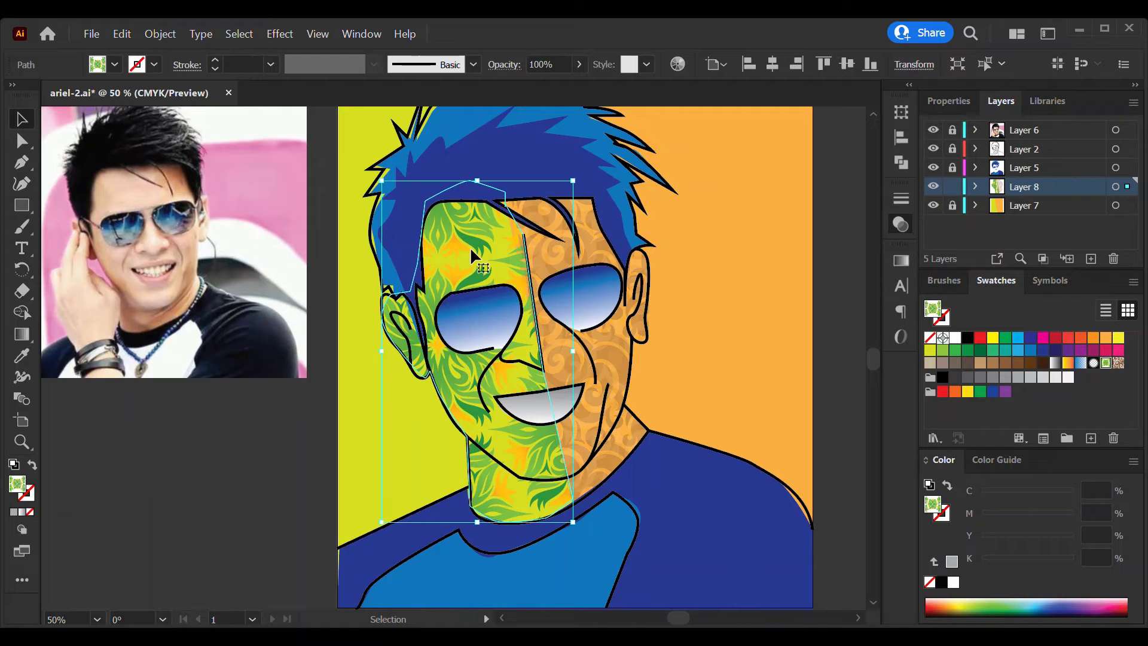
key("8")
left_click(773, 220)
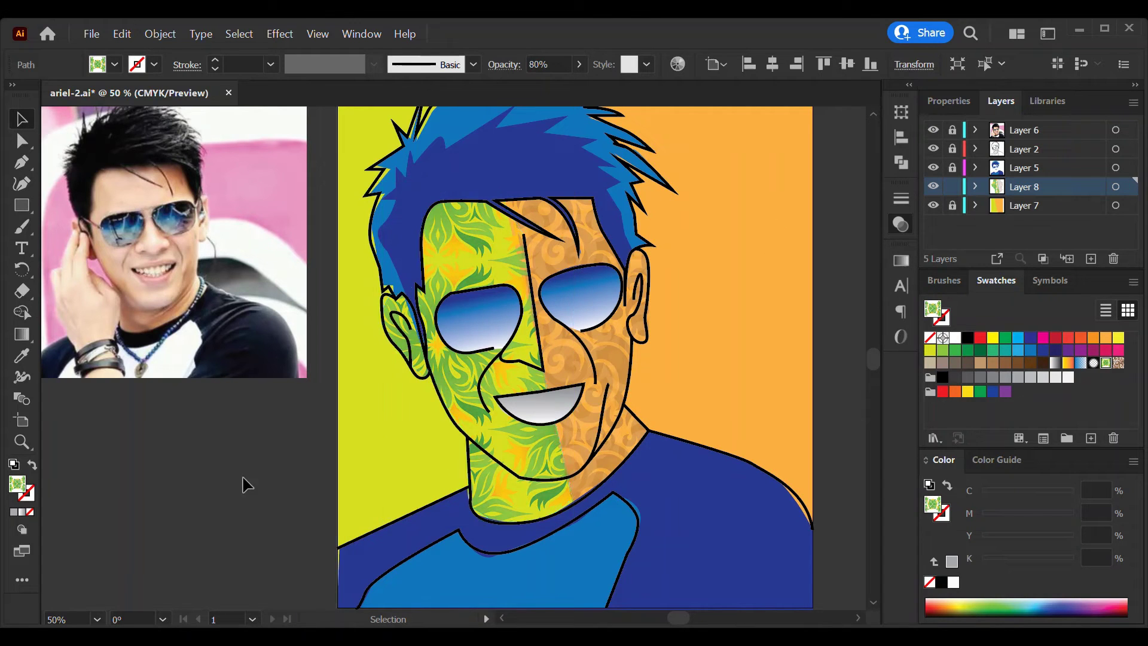
- Place the Vector Grime splatter symbol on the orange background beside the face and add a new layer directly above Layer 7
key("ctrl+minus")
left_click_drag(522, 353, 698, 404)
key("ctrl+plus")
key("ctrl+minus")
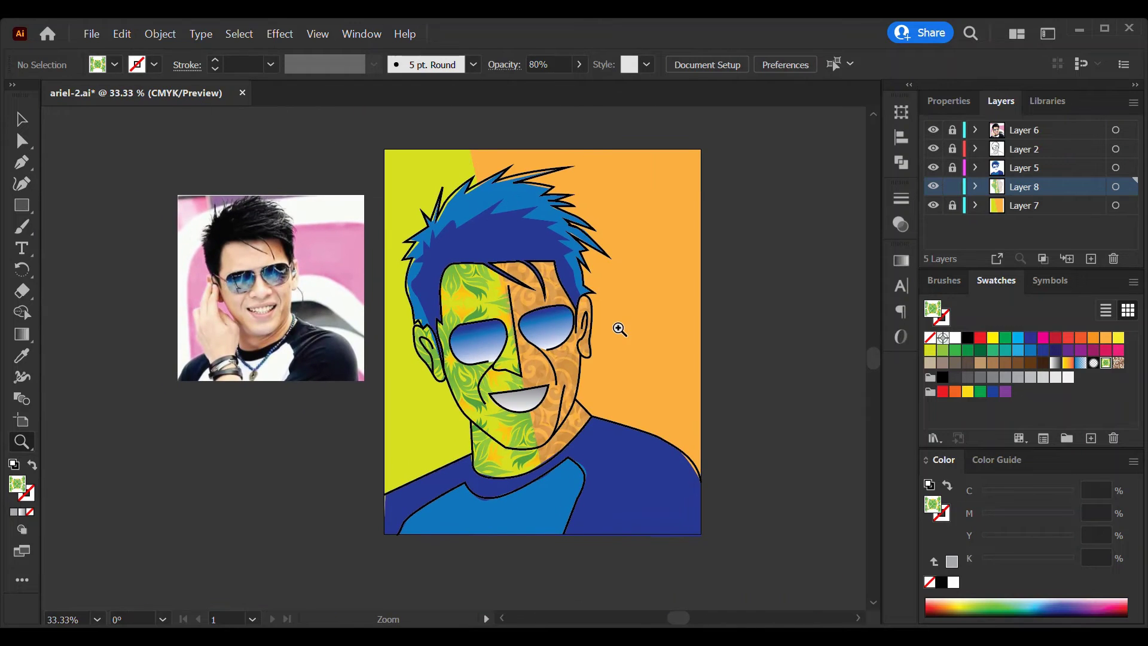
left_click(1051, 281)
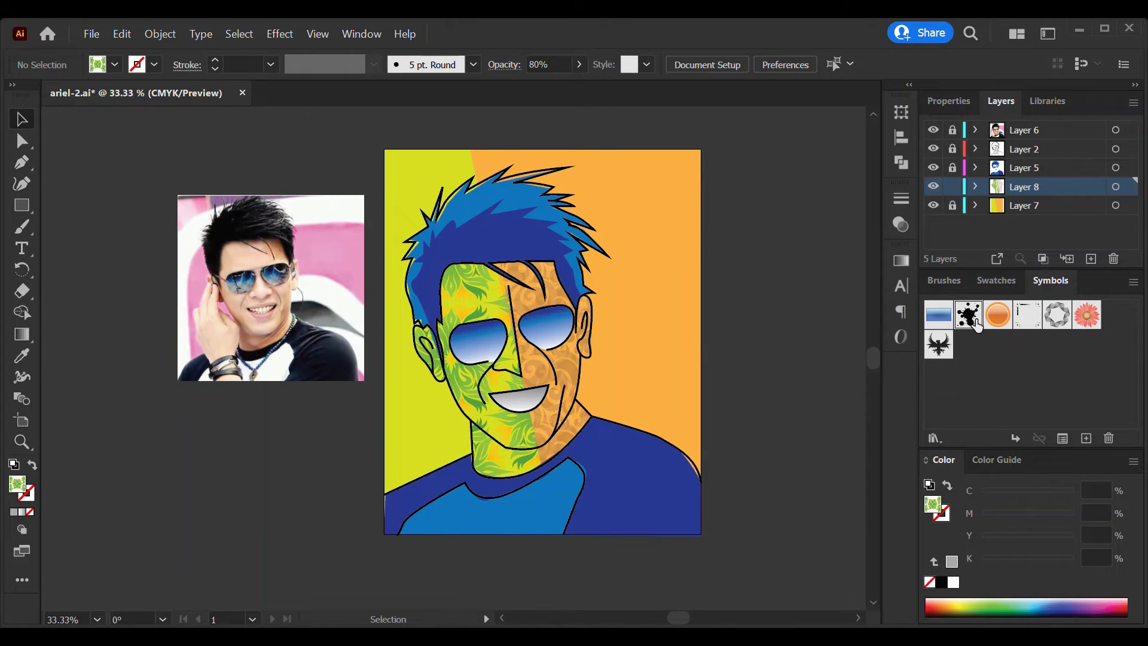
left_click_drag(976, 324, 637, 299)
left_click_drag(685, 335, 703, 372)
left_click(1066, 209)
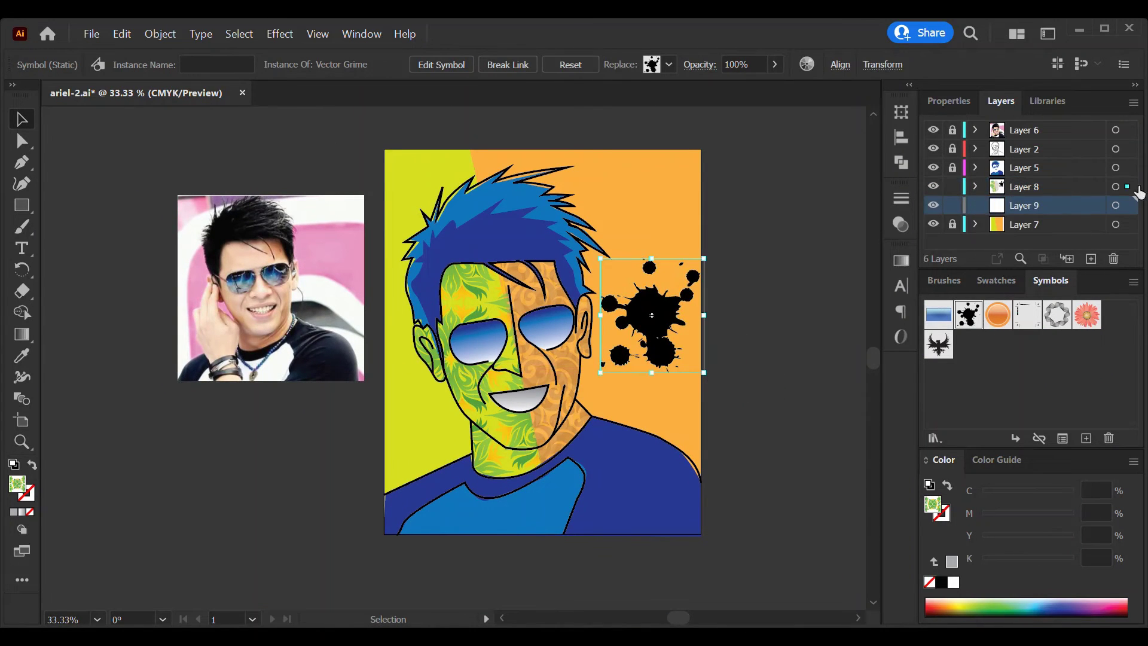
- With the splatter on Layer 9, break its symbol link, enlarge it behind the head and fill it with the background's lime green (C=20 M=0 Y=100 K=0)
left_click(508, 64)
left_click_drag(600, 259, 571, 222)
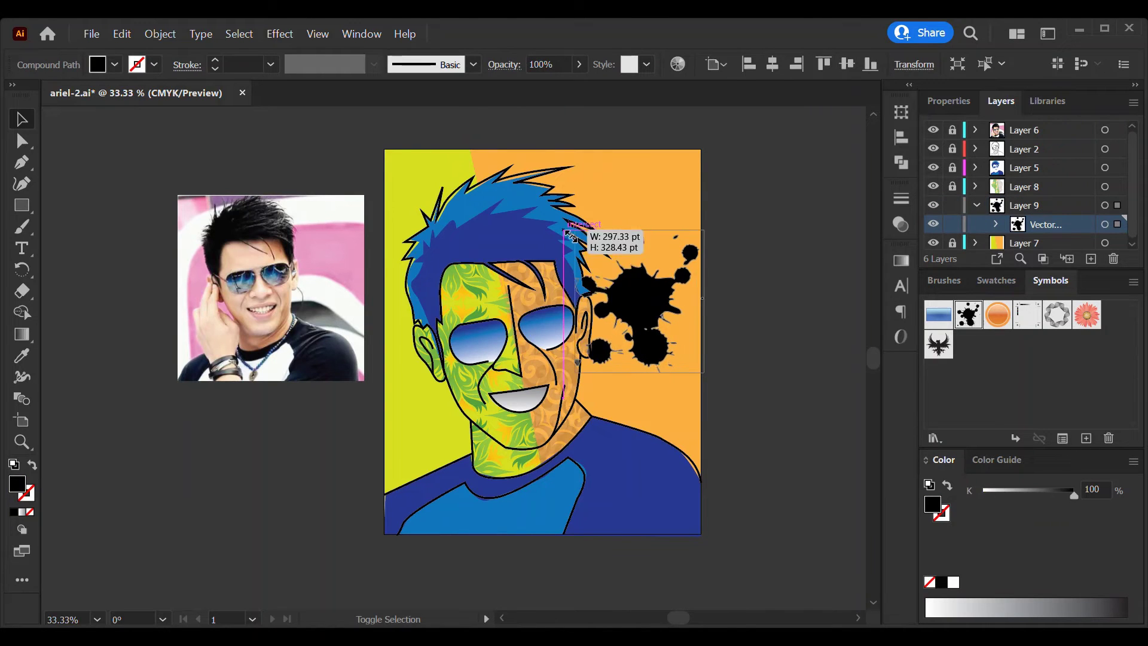
mouse_move(640, 314)
left_mouse_down()
mouse_move(643, 298)
mouse_move(623, 306)
left_mouse_up()
key("i")
left_click(428, 174)
key("v")
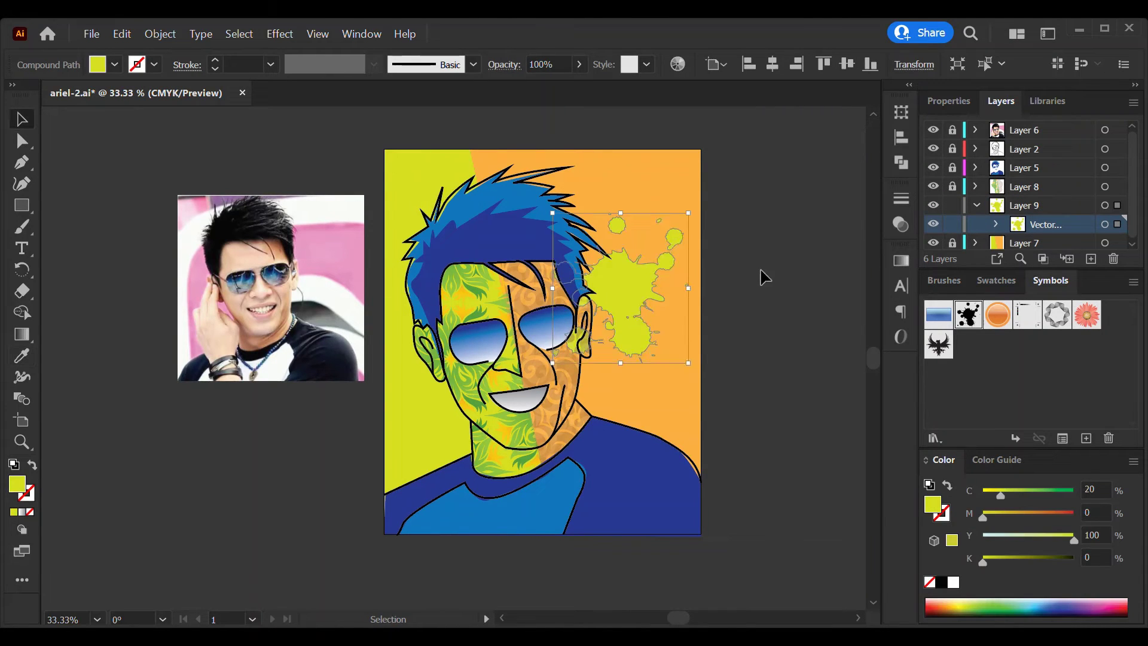
- Place a mirrored copy of the splatter behind the left shoulder and fill it with the orange sampled from the background
left_click_drag(689, 213, 419, 452)
key("i")
left_click(687, 397)
key("v")
left_click(790, 374)
- Enlarge the lime splatter into the background's upper right corner and darken the orange splatter to C=0 M=35 Y=85 K=8
left_click_drag(656, 287, 647, 265)
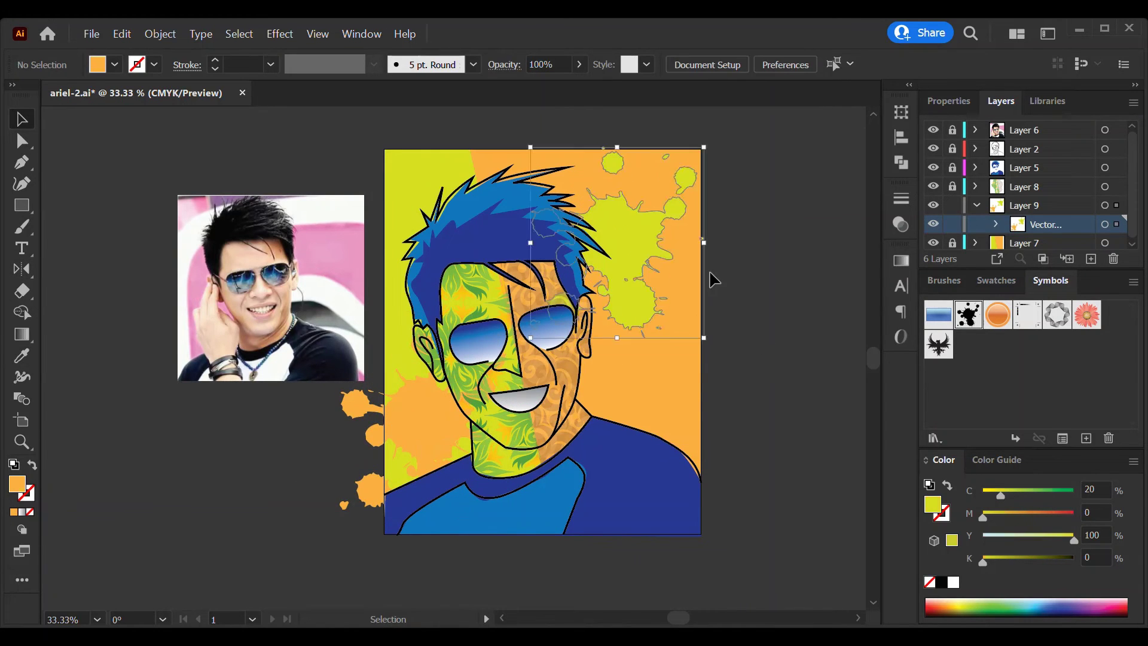
left_click(776, 275)
left_click(412, 419)
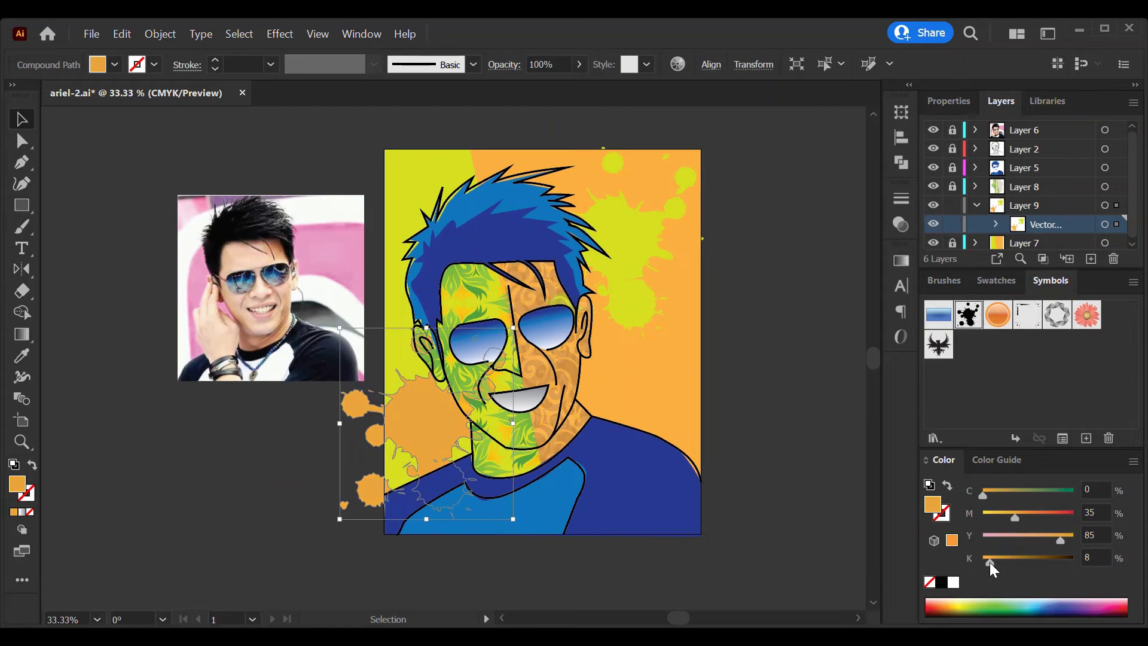
left_click(812, 472)
scroll(764, 415, "up", 3)
left_click(976, 206)
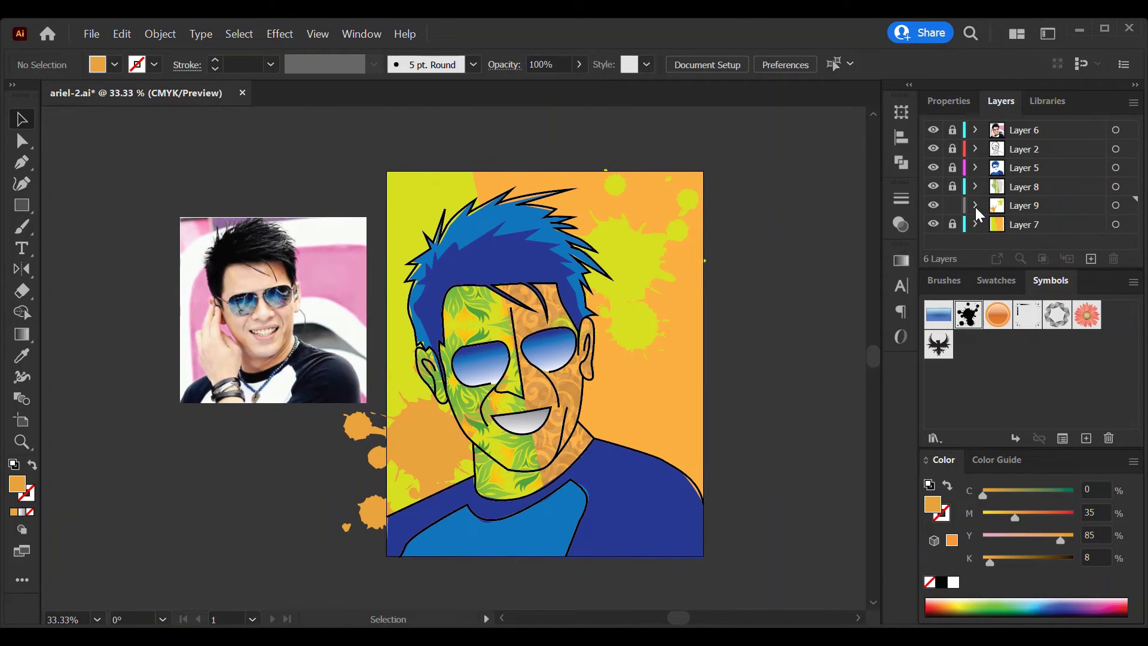
- Place an enlarged Ribbon symbol over the shirt's right shoulder on a new Layer 10 above Layer 2 and break its symbol link
left_click_drag(622, 472, 621, 470)
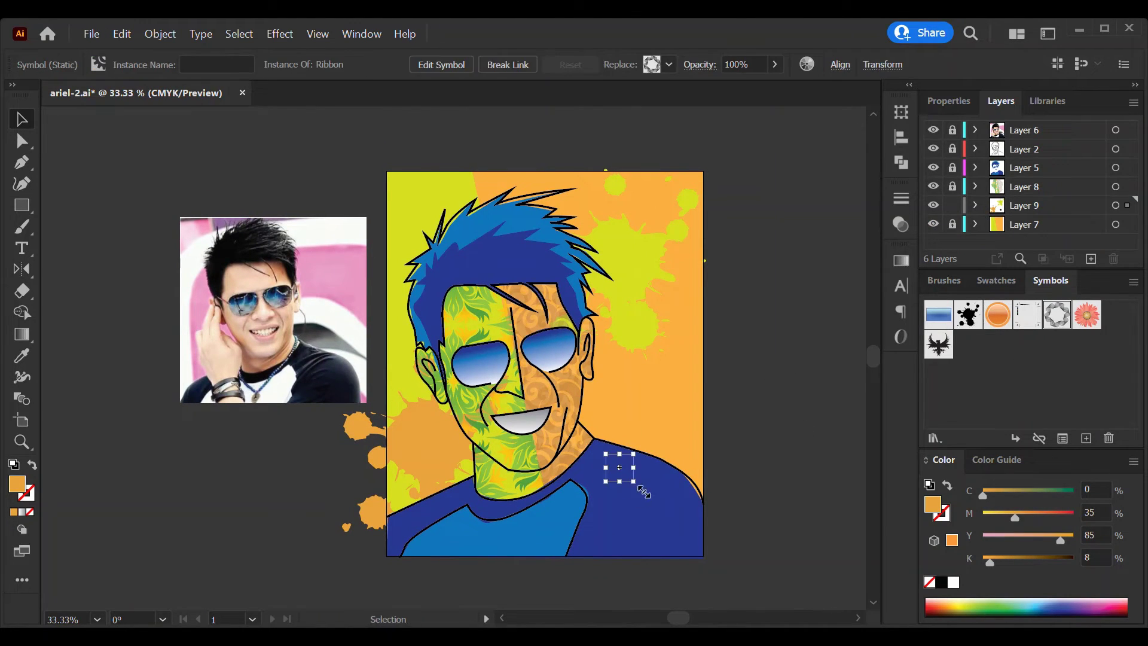
left_click(1091, 258)
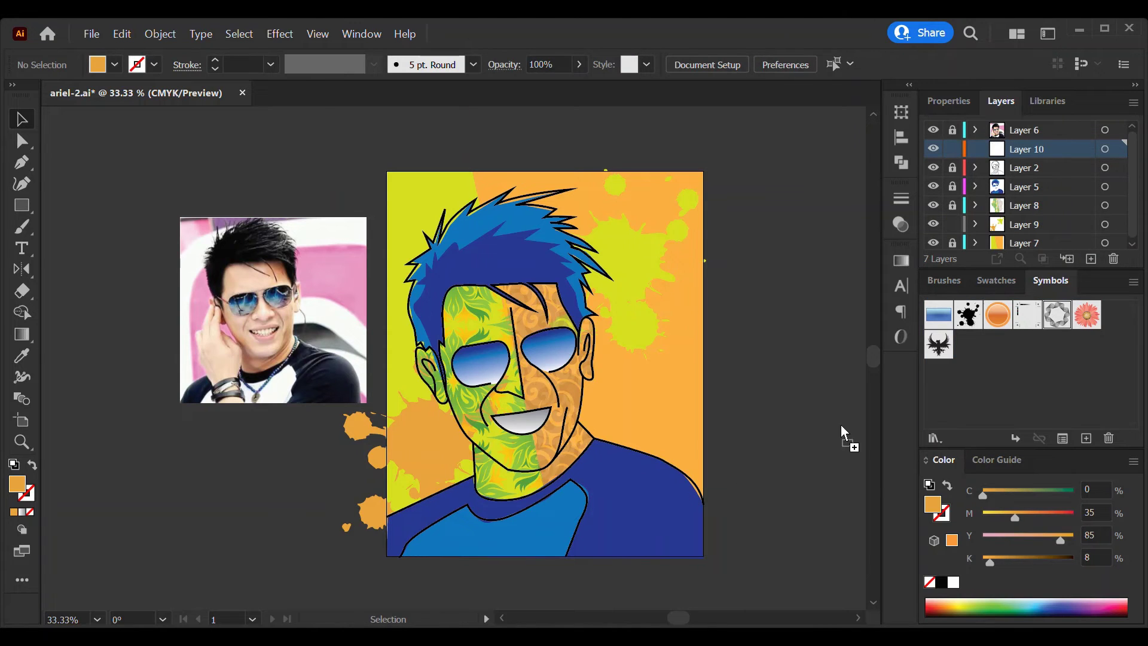
left_click_drag(693, 466, 673, 487)
left_click(508, 65)
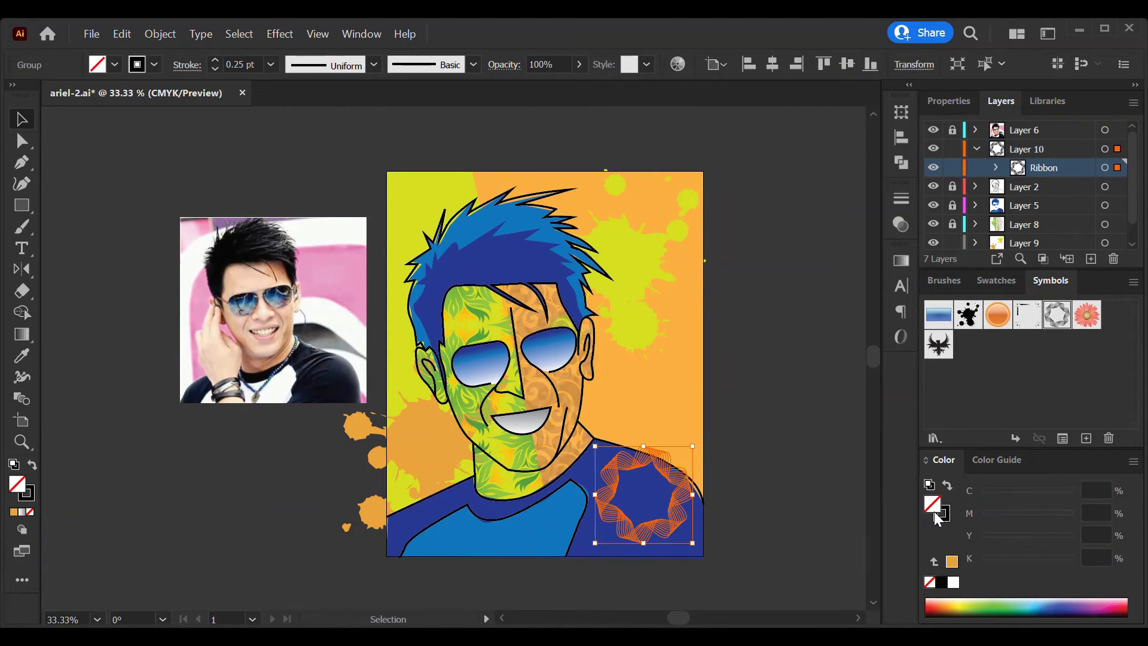
- Change the ribbon's stroke colour to white and scale the ribbon down slightly on the shoulder
left_click(993, 459)
left_click(939, 461)
left_click(996, 280)
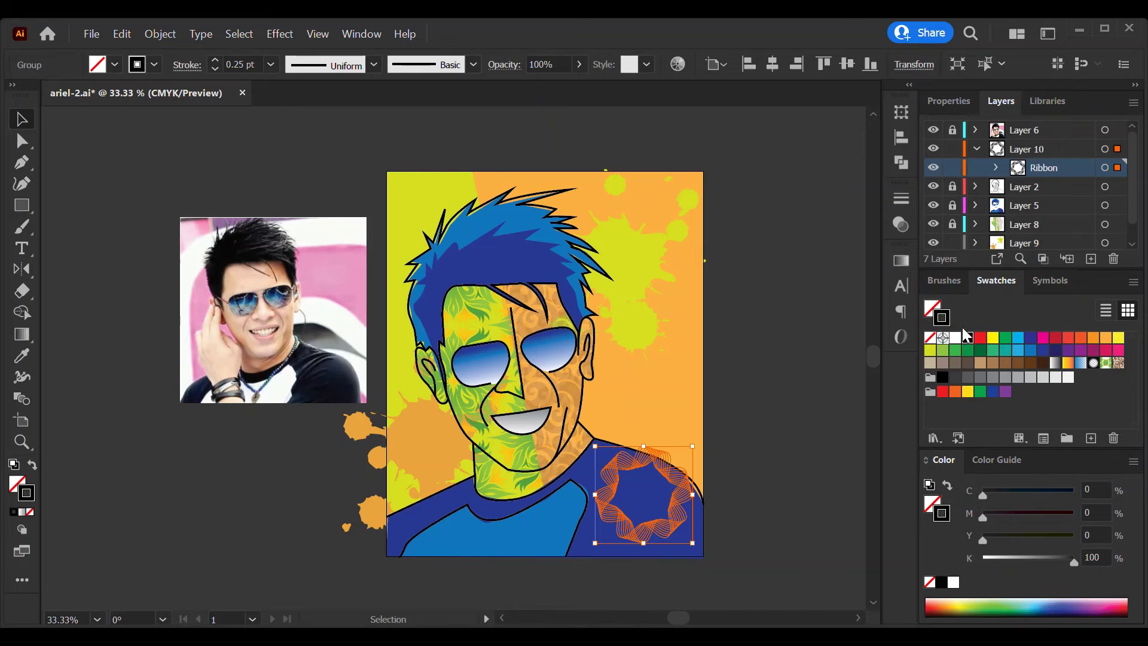
left_click(679, 494)
left_click(697, 453)
left_click_drag(698, 453, 692, 461)
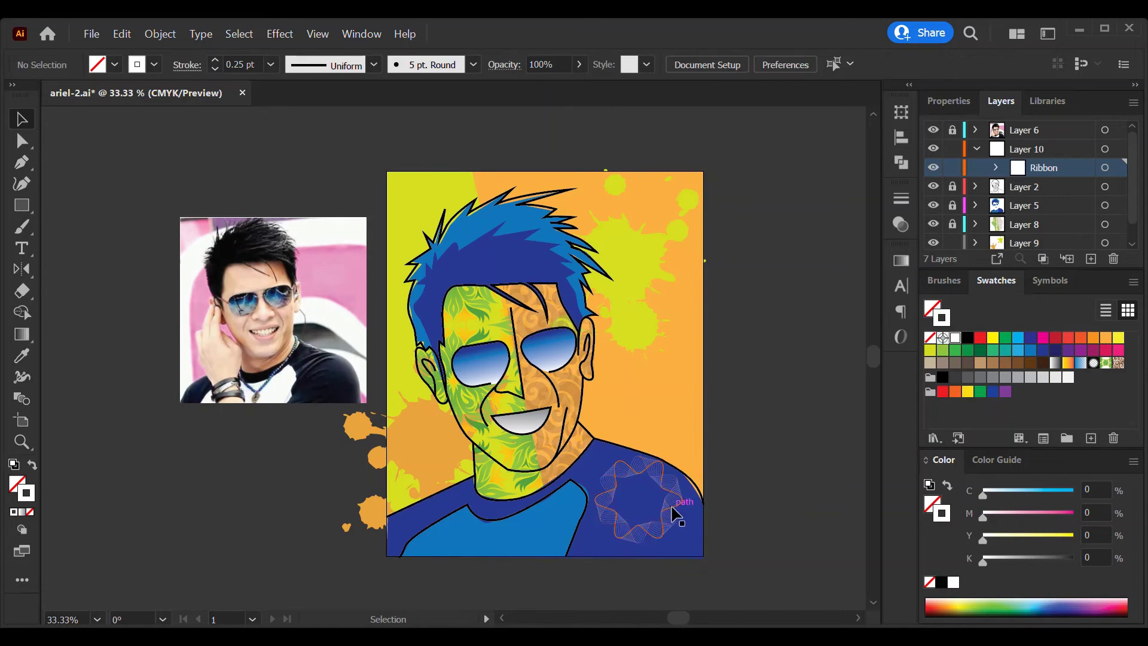
- Scatter copies of the white ribbon in varied sizes across both shoulders and the front panel of the shirt
left_click_drag(671, 506, 451, 519)
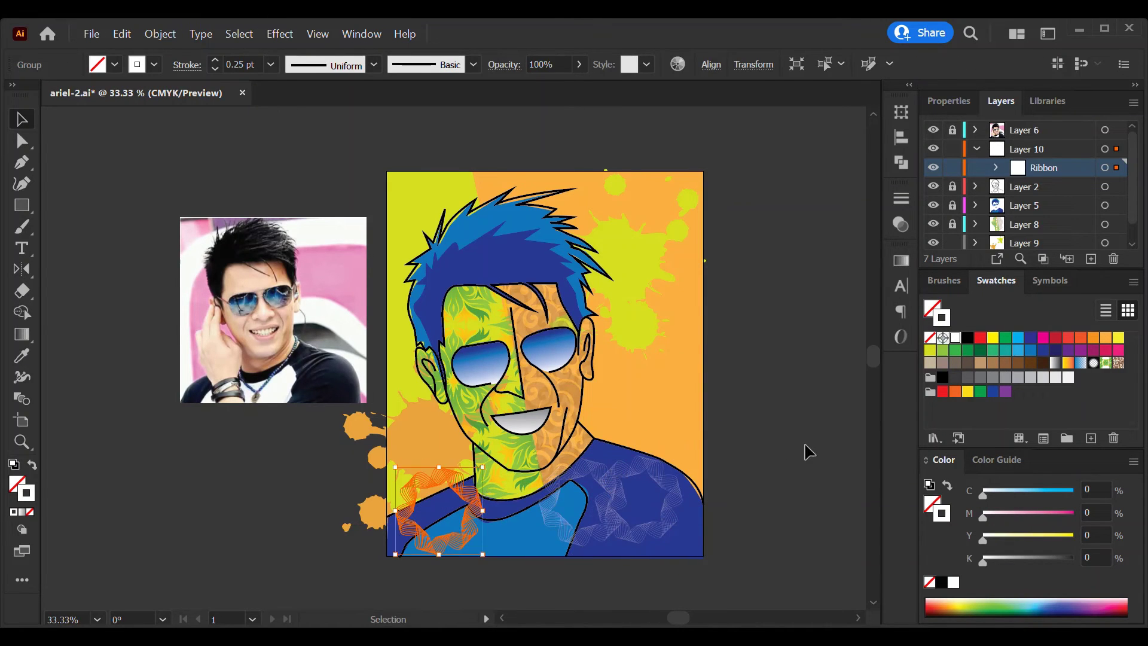
left_click(556, 522)
left_click_drag(601, 487, 443, 505)
left_click(768, 441)
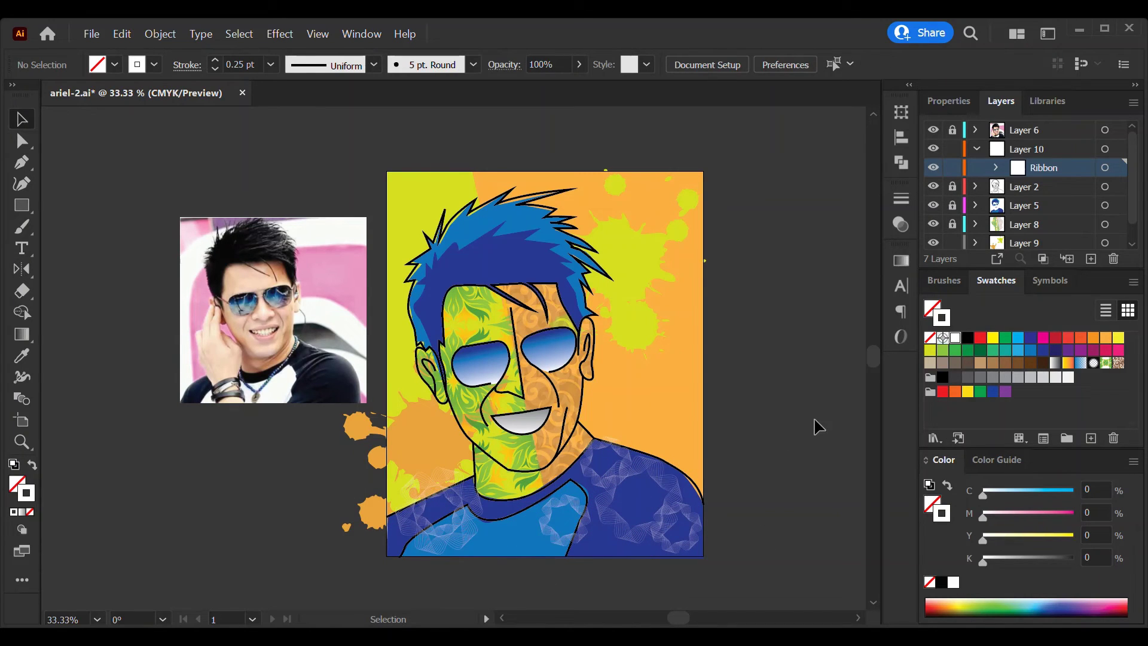
- Lock Layer 10 and, on a new Layer 11 above it, draw a thin white highlight without stroke on the left side of the hair
left_click(1051, 282)
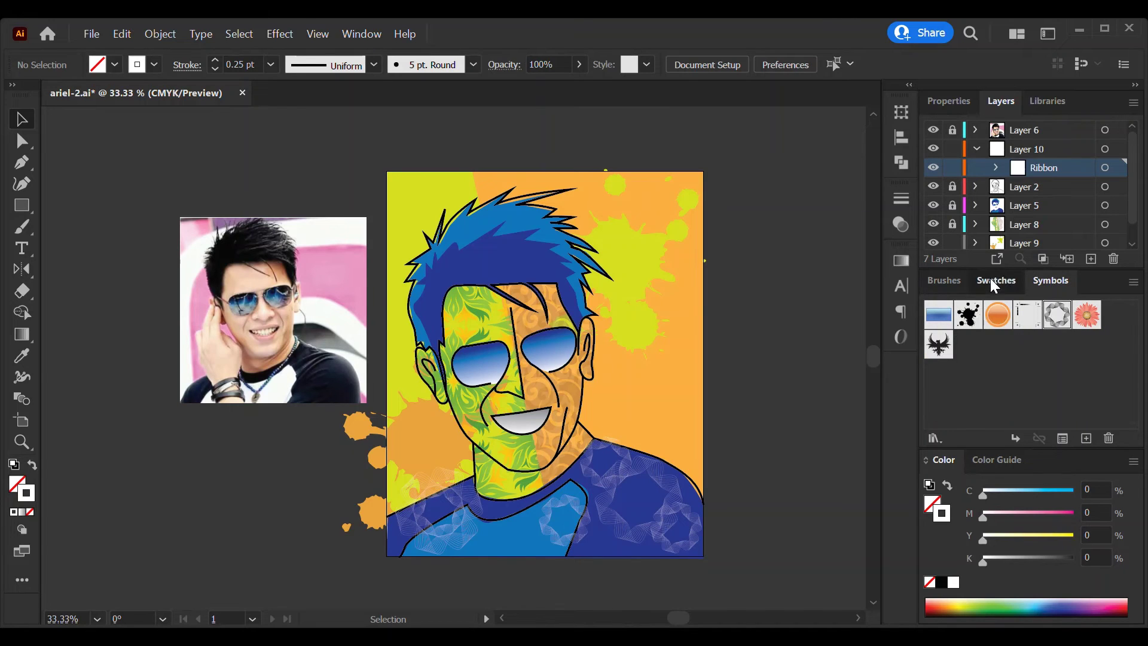
left_click(976, 149)
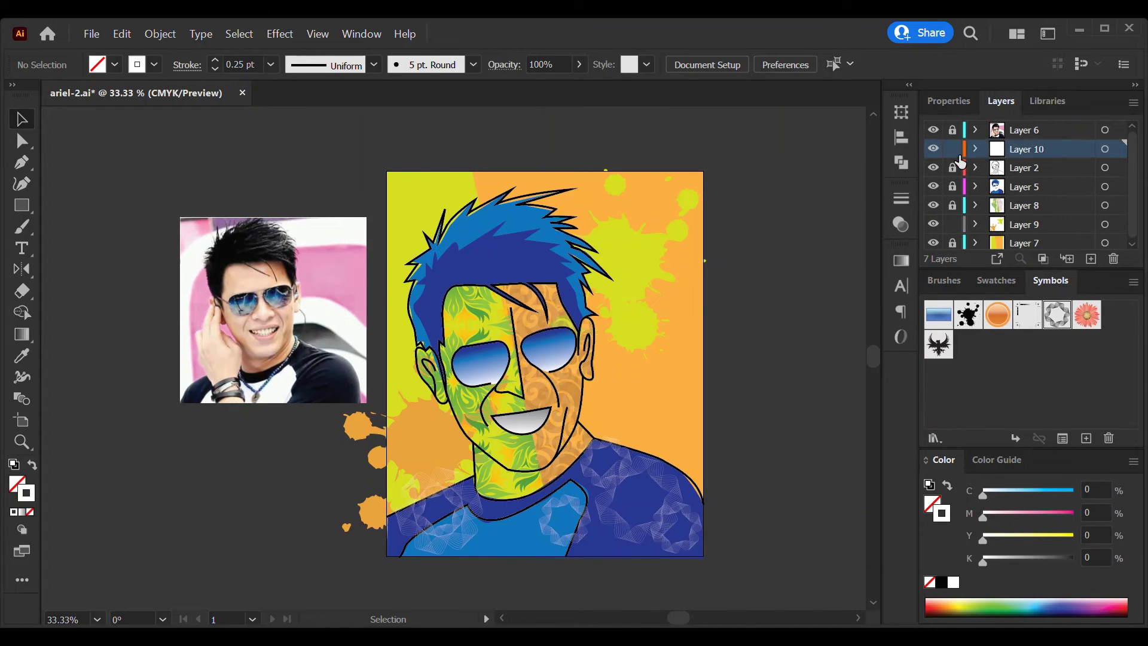
left_click(996, 281)
key("shift+x")
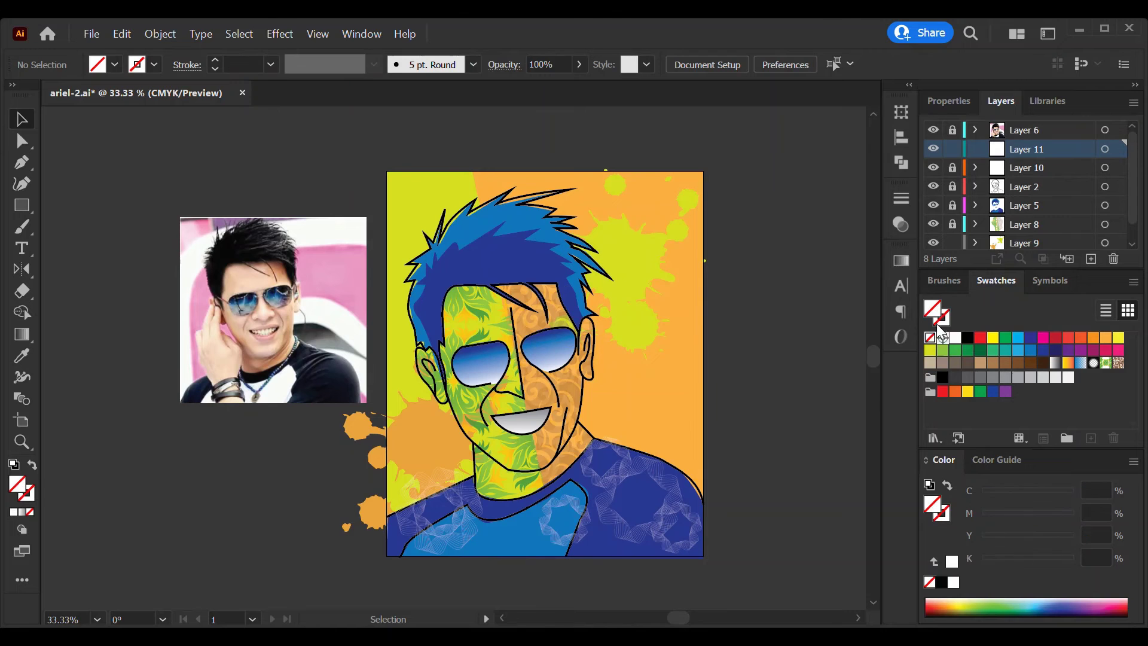
key("p")
scroll(418, 228, "up", 3)
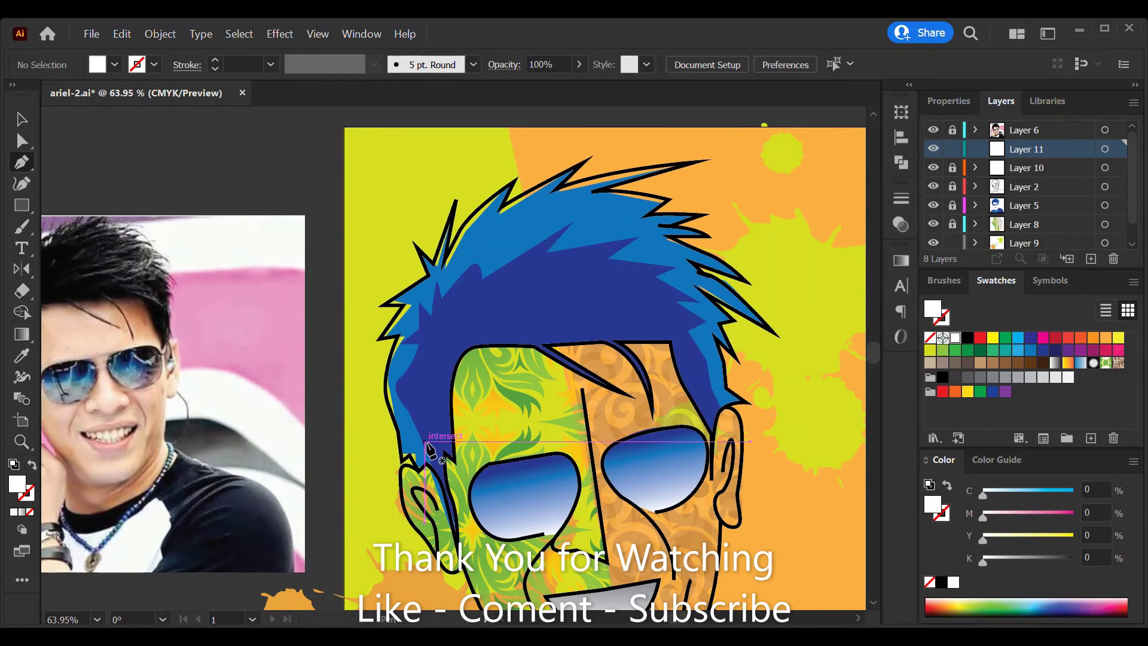
left_click(417, 368)
left_click(417, 398)
left_click(422, 425)
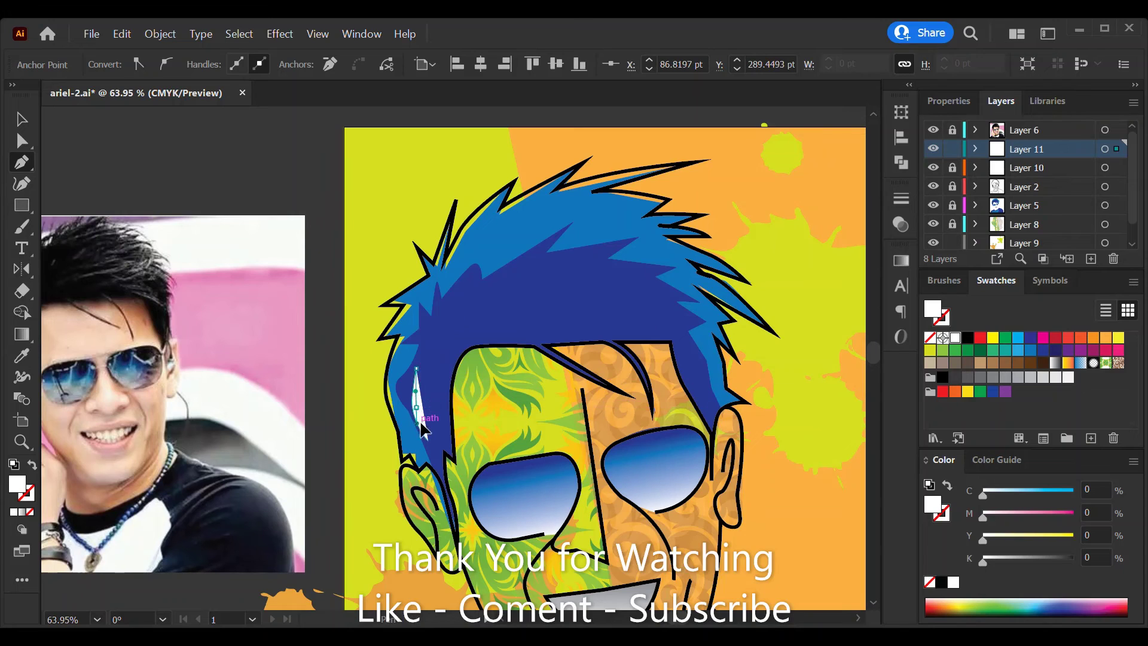
left_click(361, 339, "ctrl")
- Draw white highlights along the hair's upper left edge and inside the long spike at the top of the head
left_click(440, 282)
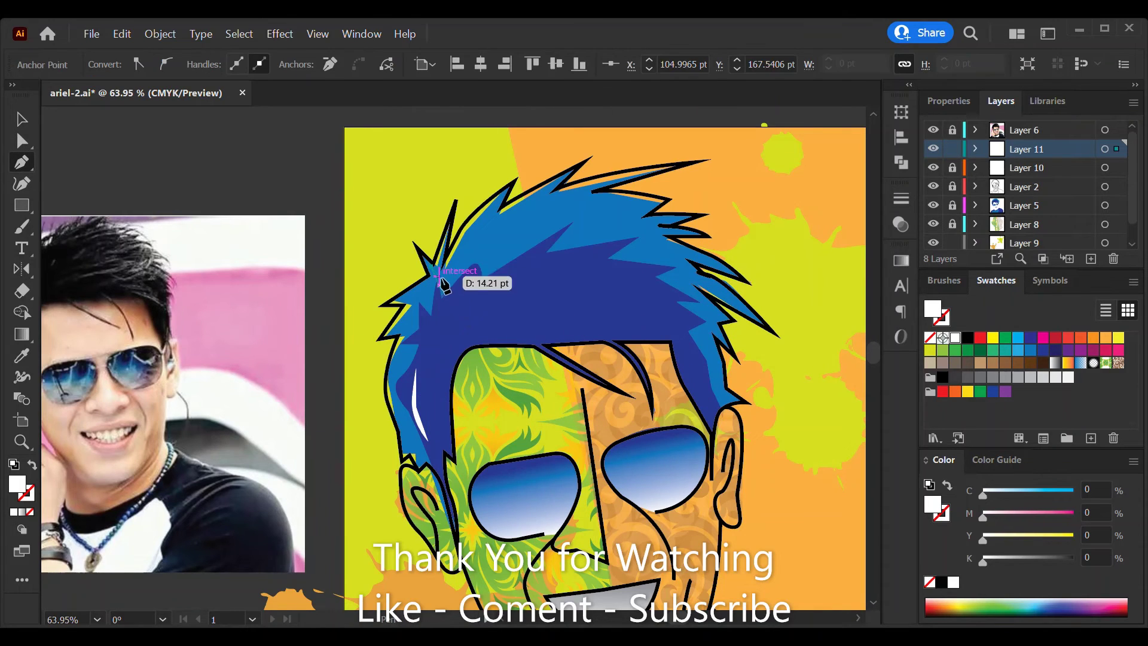
left_click(496, 185)
left_click(482, 214)
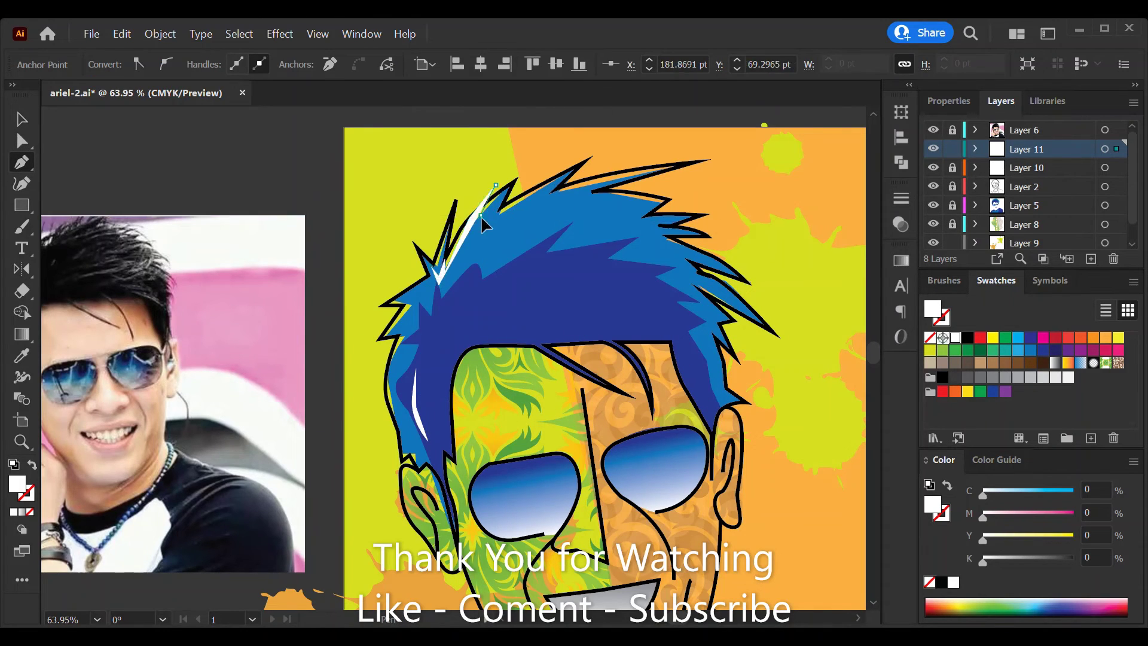
left_click(441, 281)
left_click(400, 195, "ctrl")
left_click(546, 190)
left_click(610, 170)
left_click(688, 162)
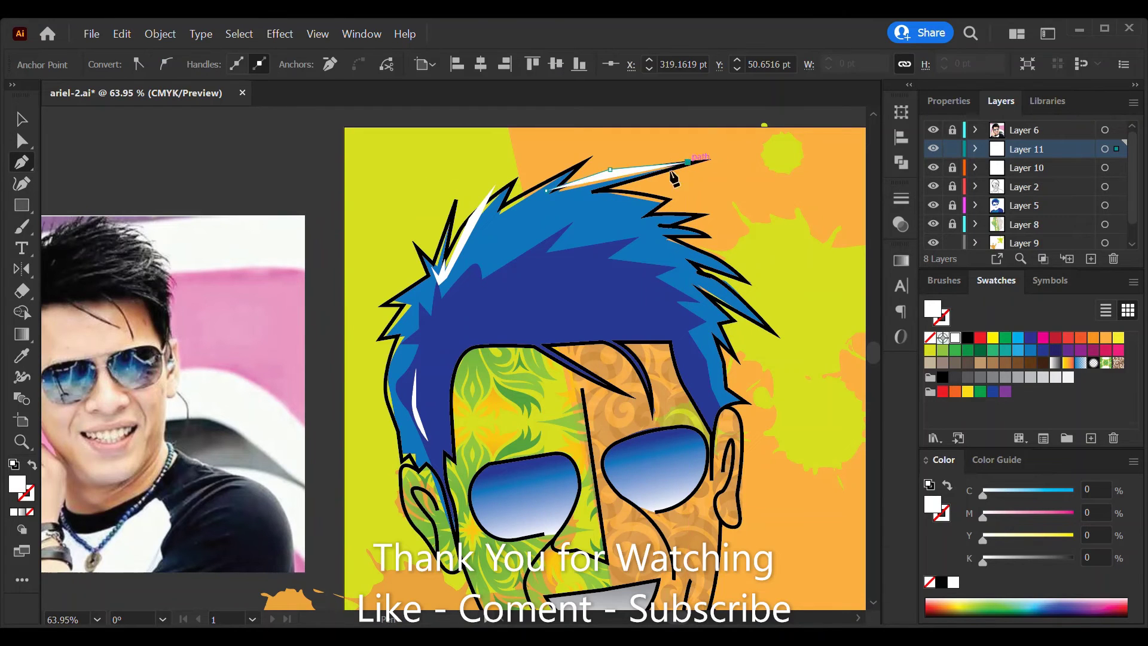
- Move the line art on Layer 2 above Layer 11, lock Layer 9 and make Layer 11 active
key("v")
left_click(741, 227)
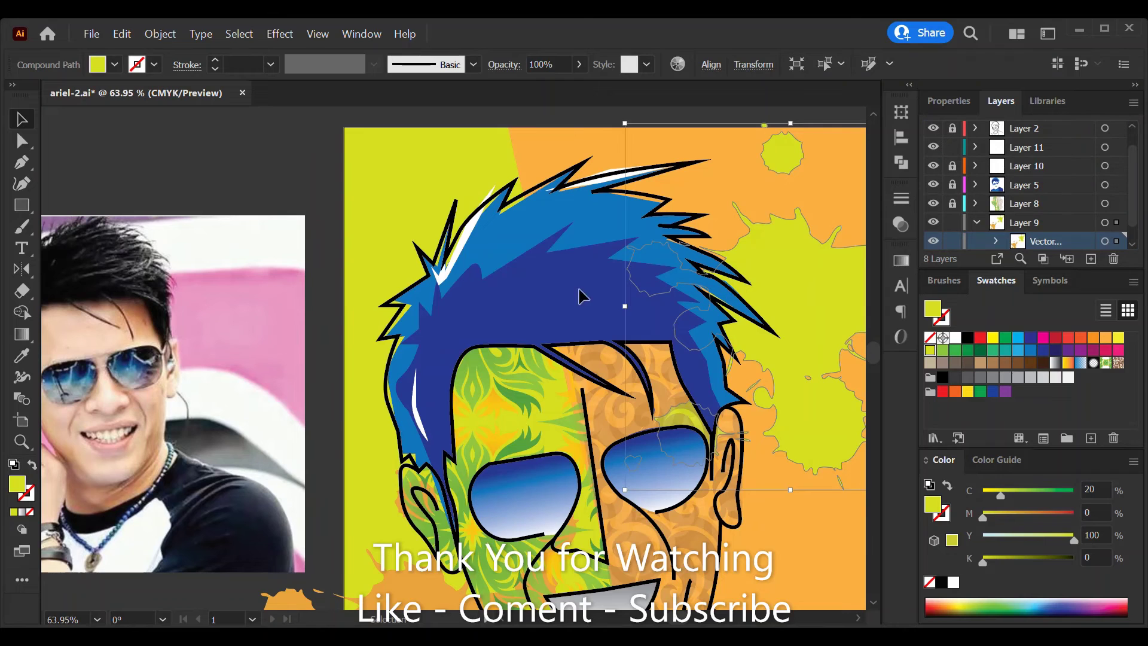
left_click(954, 241)
left_click(1014, 153)
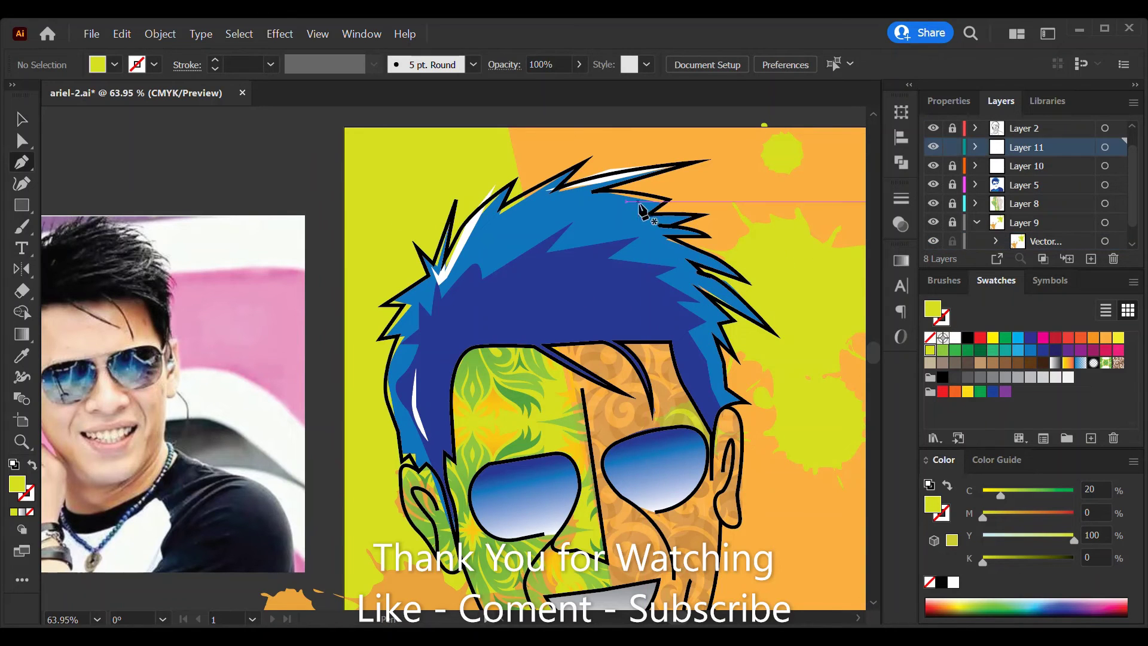
- Draw white highlights inside the hair spikes on the right side of the head and along the right sideburn
left_click(634, 196)
left_click(669, 205)
left_click(751, 302, "ctrl")
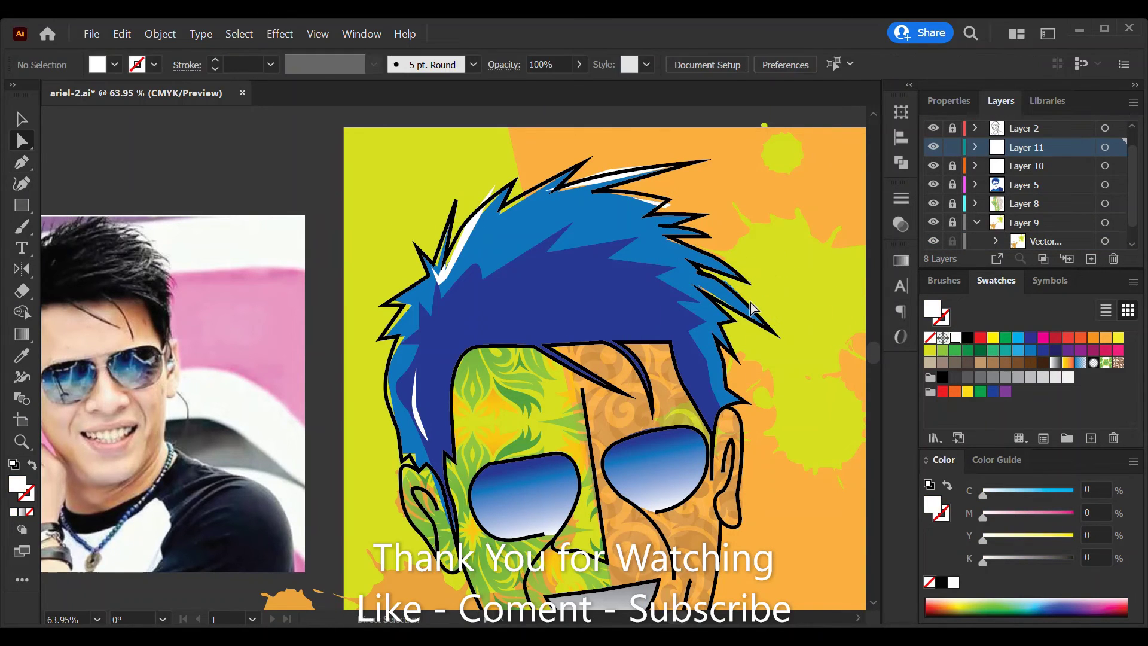
left_click(666, 244)
left_click(775, 280, "ctrl")
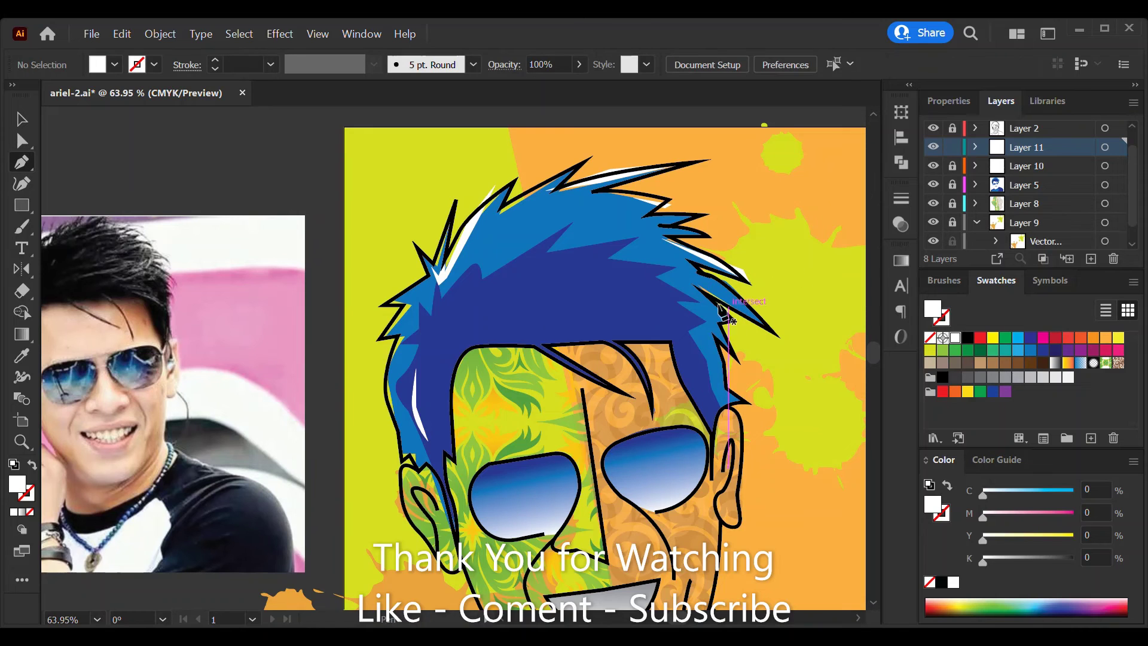
left_click(688, 273)
left_click_drag(747, 320, 745, 318)
left_click(768, 352, "ctrl")
left_click_drag(756, 421, 798, 287)
left_click(729, 278)
left_click(800, 317, "ctrl")
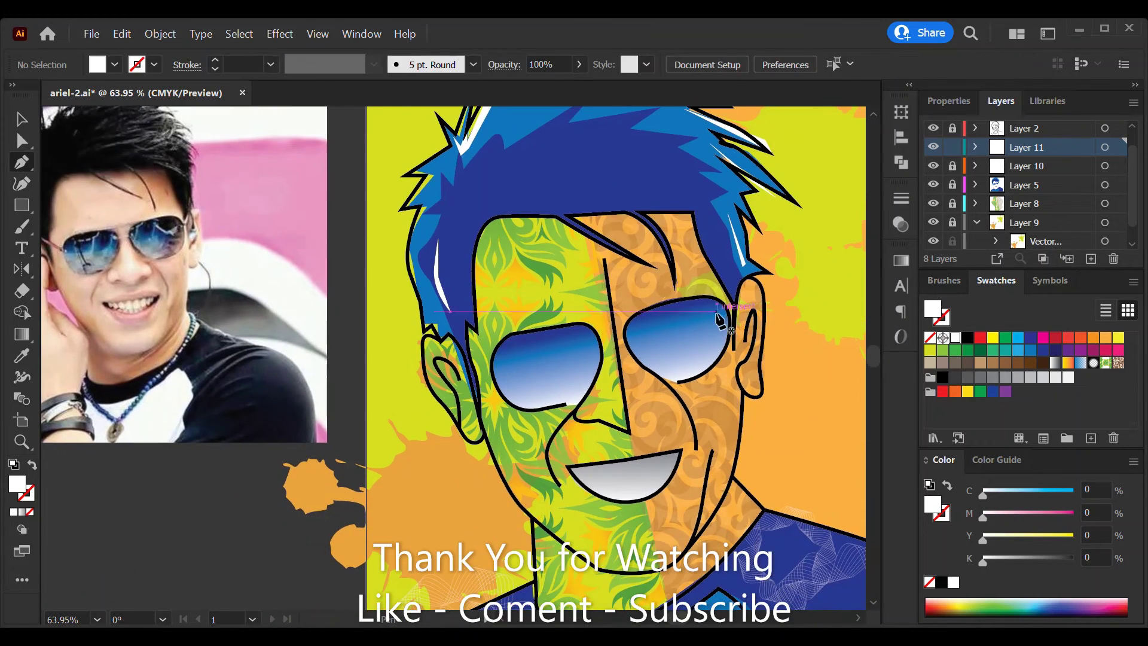
- Draw a small curved white highlight near the outer edge of the right sunglass lens
left_click(718, 312)
left_click_drag(722, 338, 725, 342)
left_click(802, 318, "ctrl")
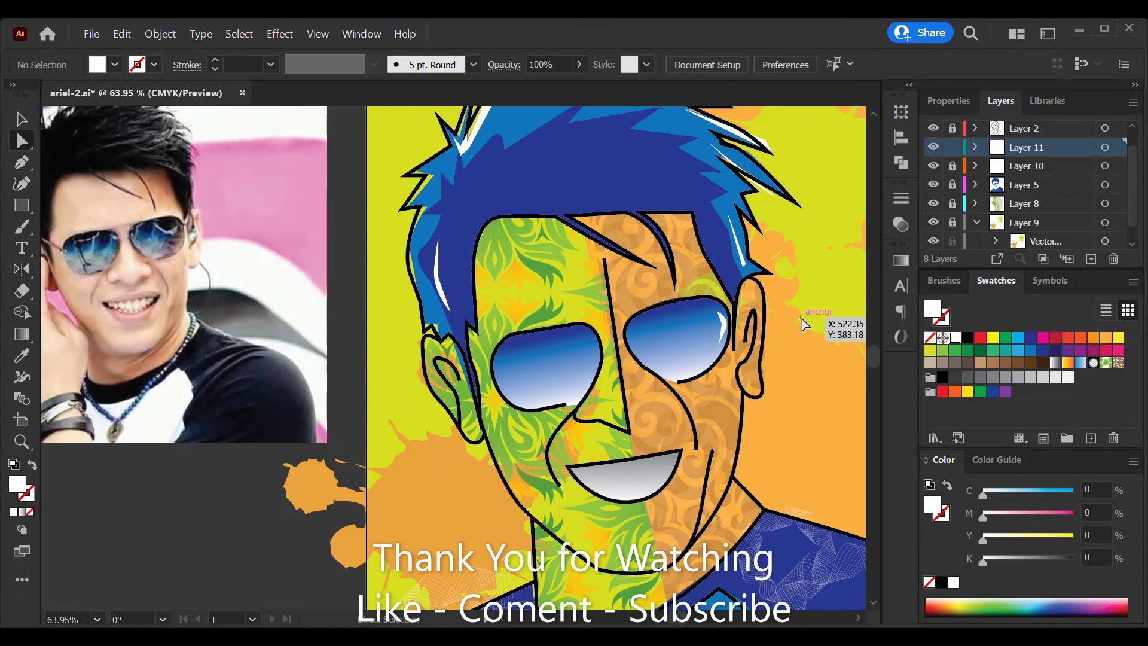